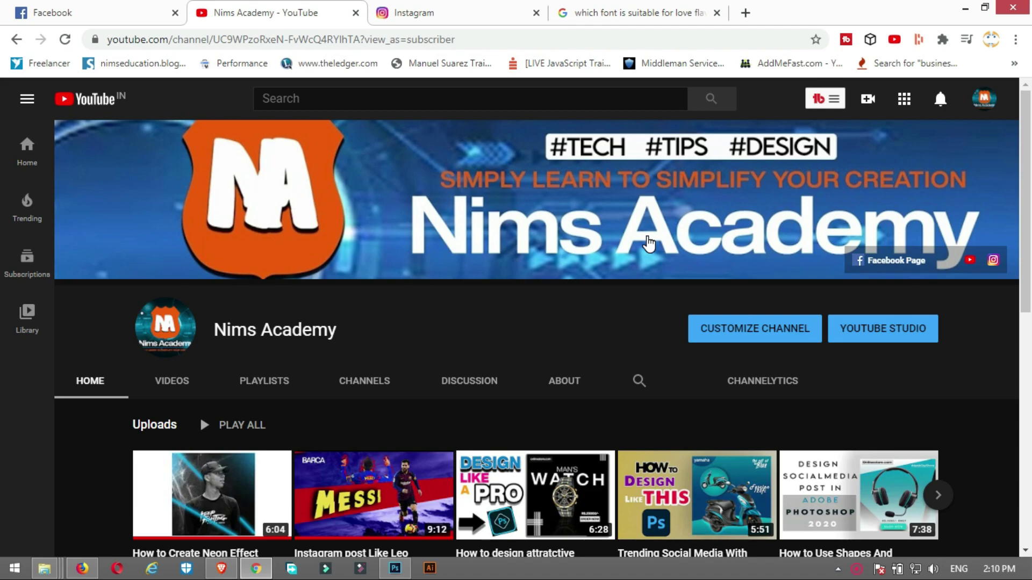
# - Switch to Photoshop and create a 1280 × 720 px, 300 ppi document with transparent background, named "yt trending thubnails for songs"
pyautogui.hotkey('alt', 'Tab')
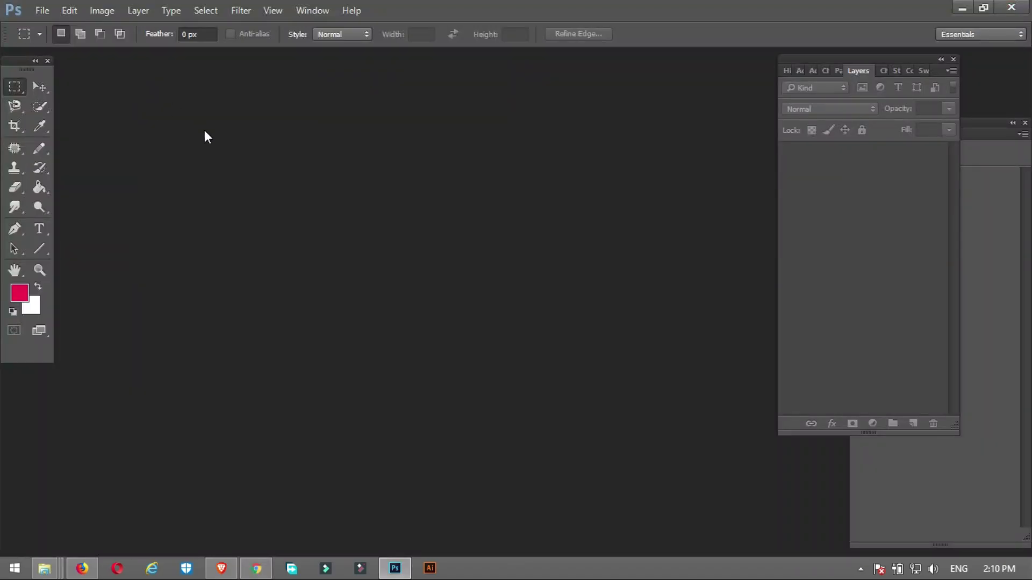
pyautogui.click(45, 11)
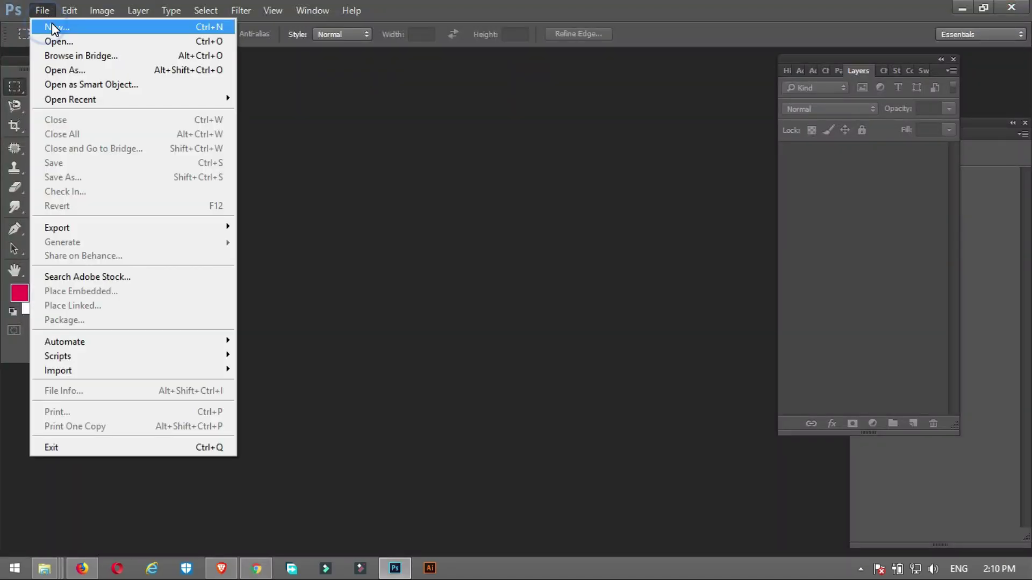
pyautogui.click(52, 24)
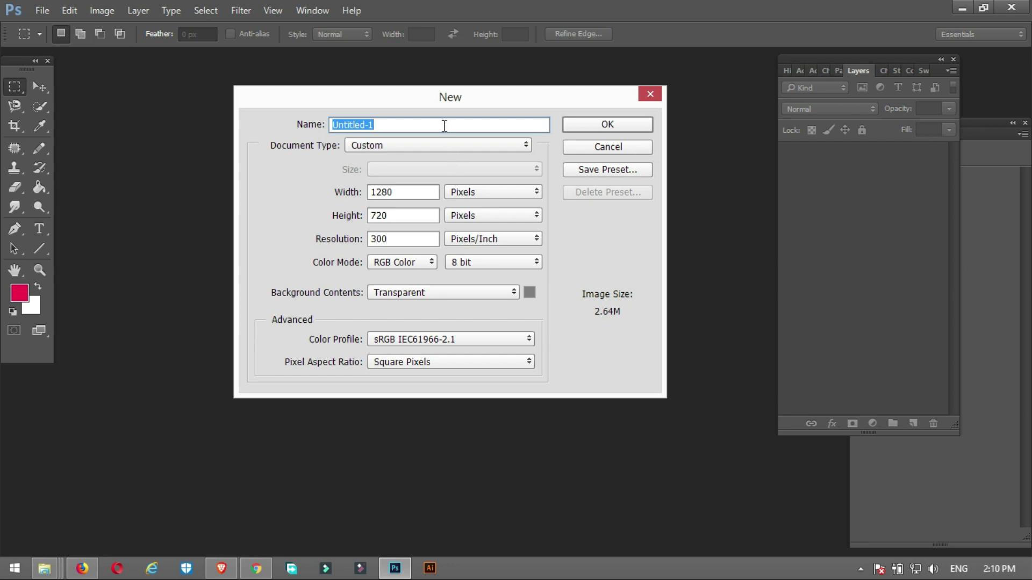
pyautogui.write('yt trending thu')
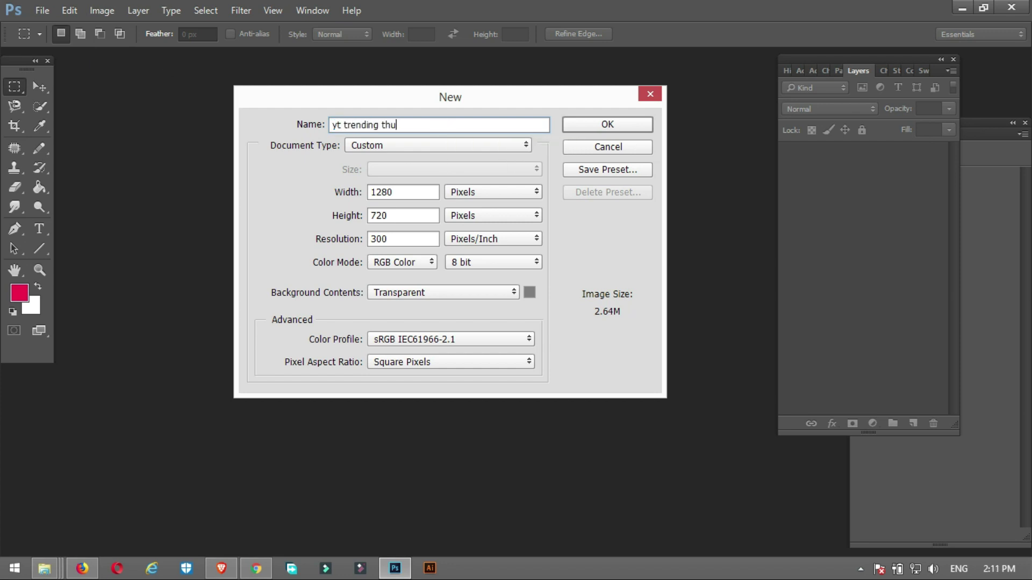
pyautogui.write('bnails for songs')
pyautogui.click(584, 128)
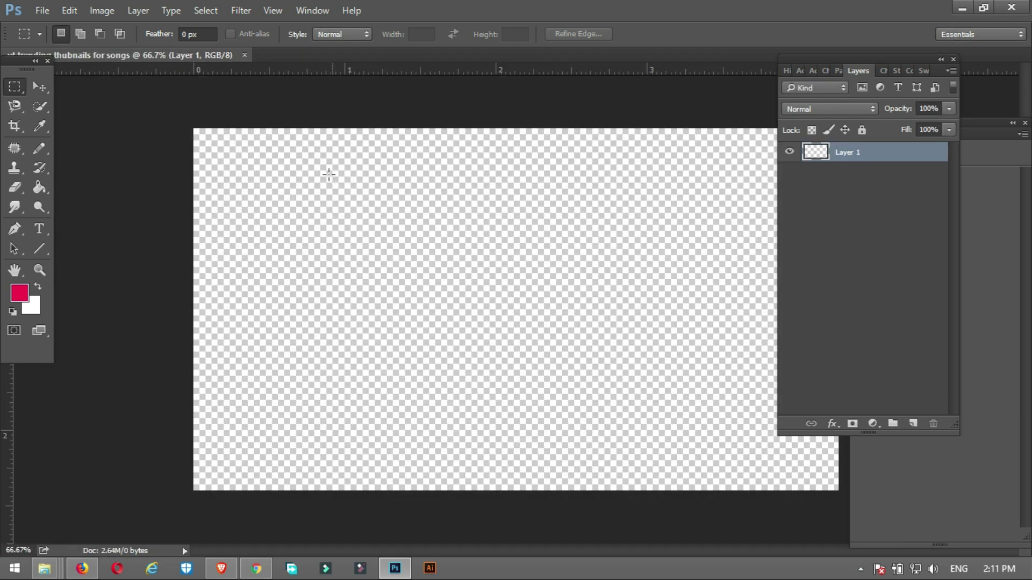
# - Fill the empty layer with white using the Paint Bucket and rename the layer BG
pyautogui.press('alt')
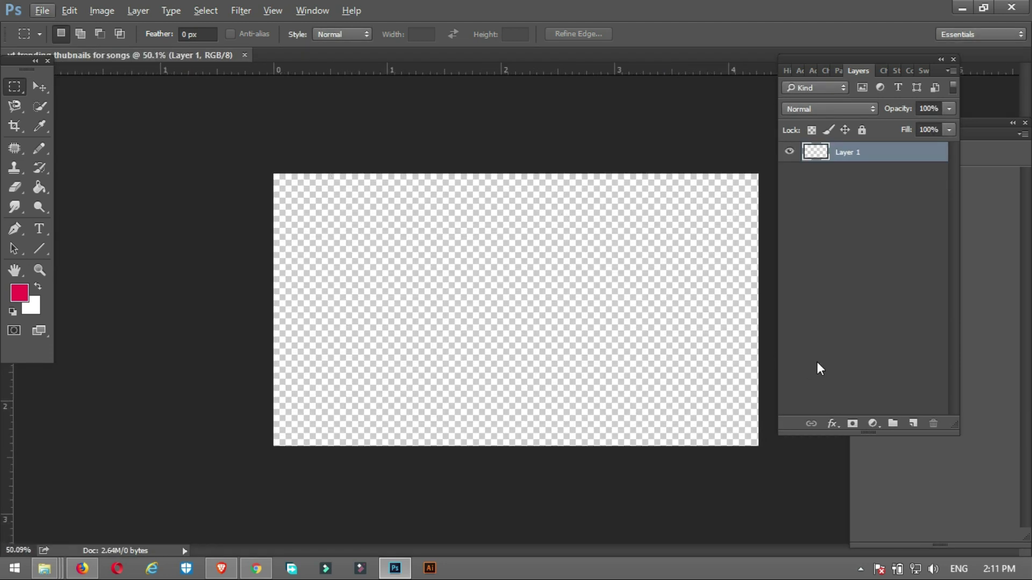
pyautogui.press('alt')
pyautogui.press('g')
pyautogui.press('x')
pyautogui.click(357, 274)
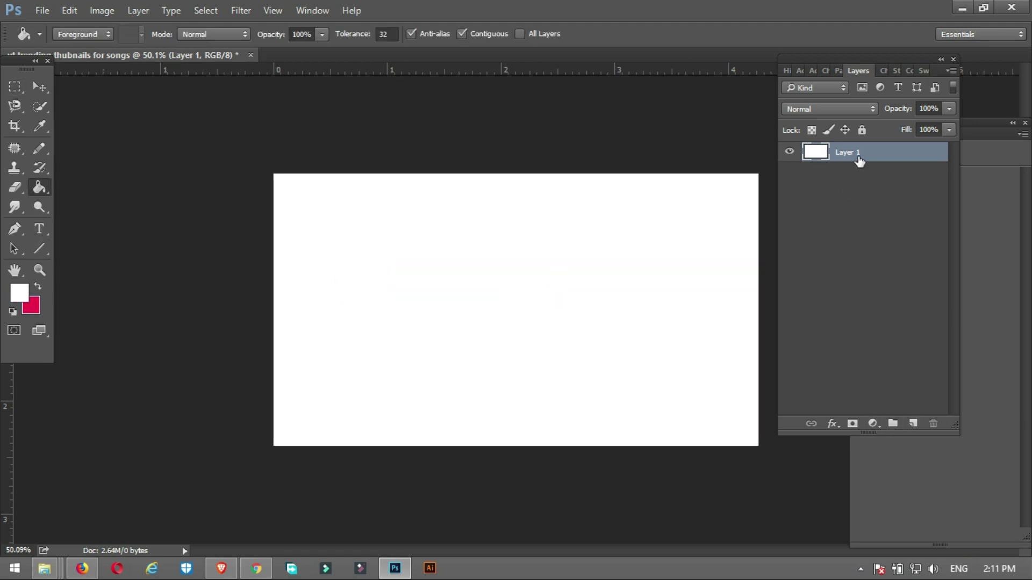
pyautogui.doubleClick(859, 155)
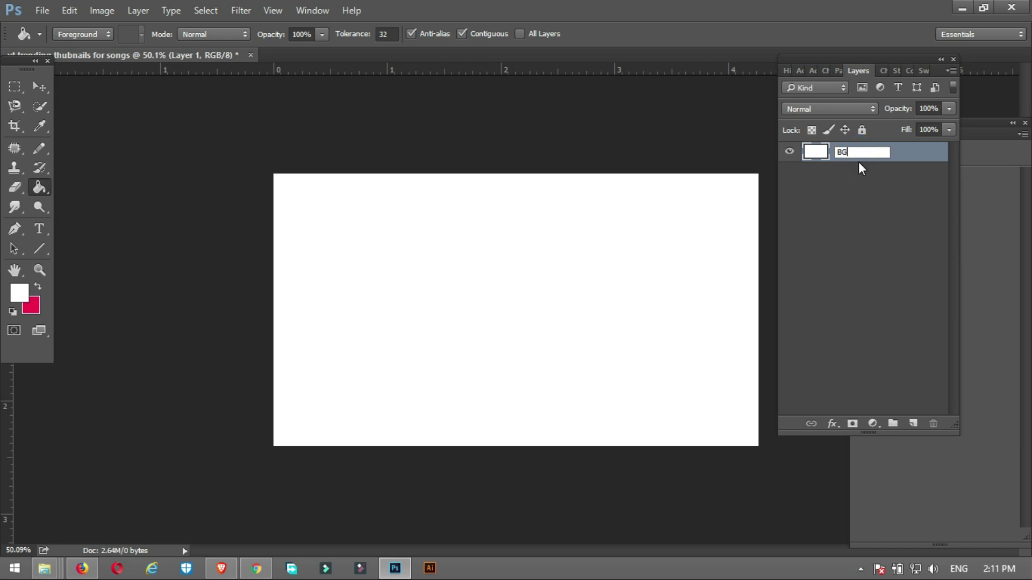
pyautogui.press('Return')
pyautogui.press('v')
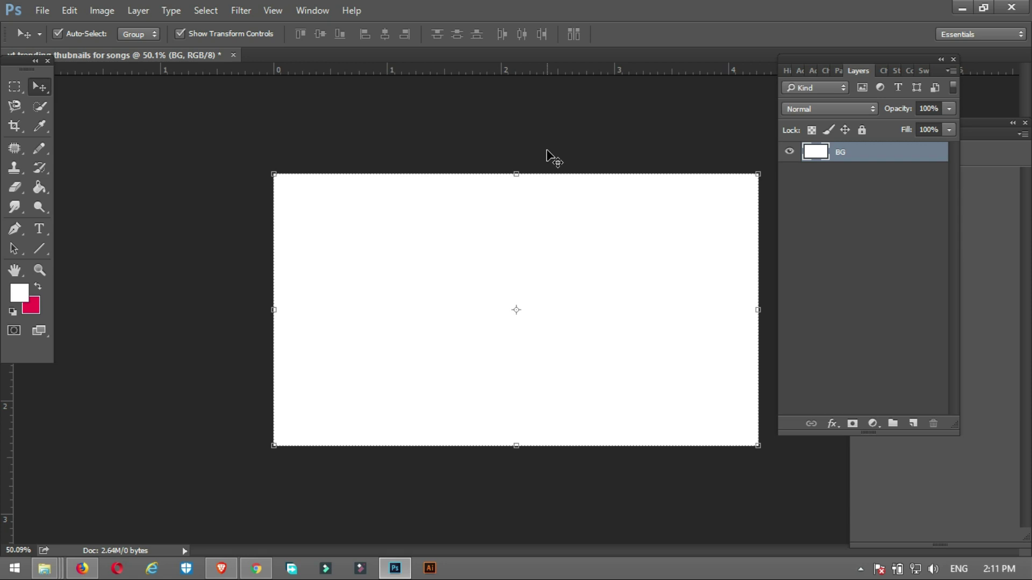
# - Switch to the browser and copy the 1200 × 1200 blue sky image with sun and clouds from the "blue sky wallpaper hd" image results
pyautogui.hotkey('alt', 'Tab')
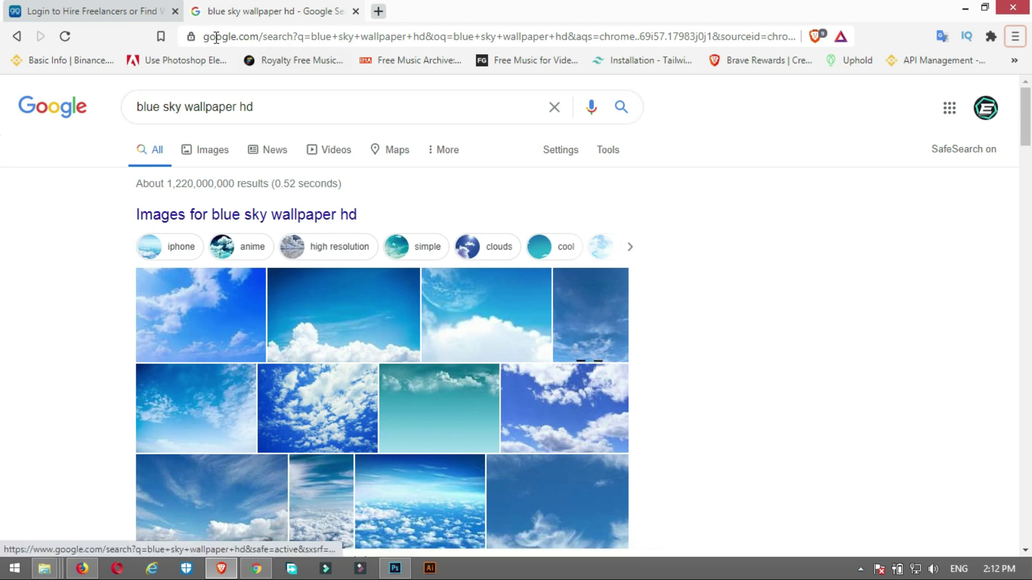
pyautogui.scroll(-3, 368, 175)
pyautogui.click(368, 175)
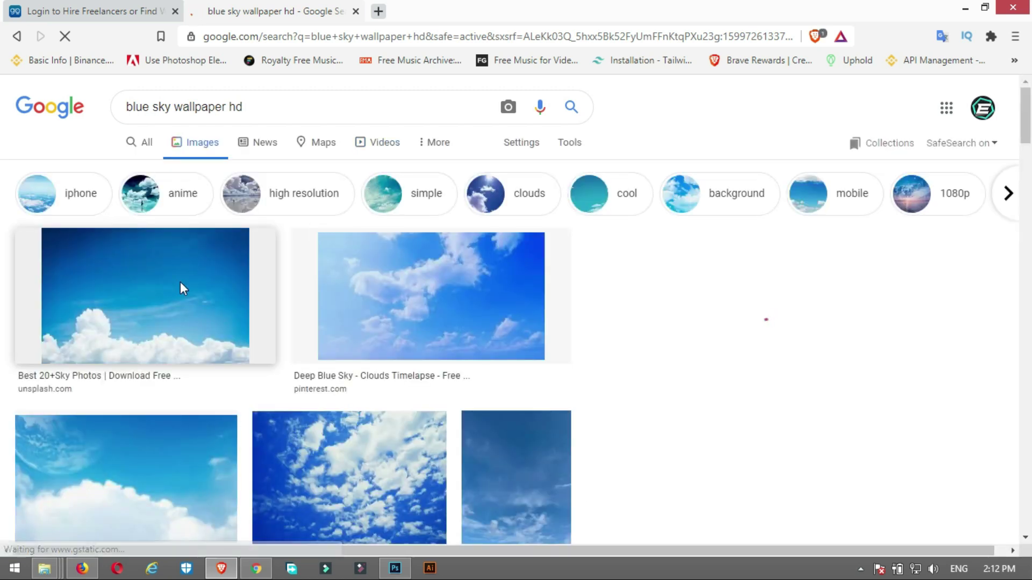
pyautogui.click(166, 337)
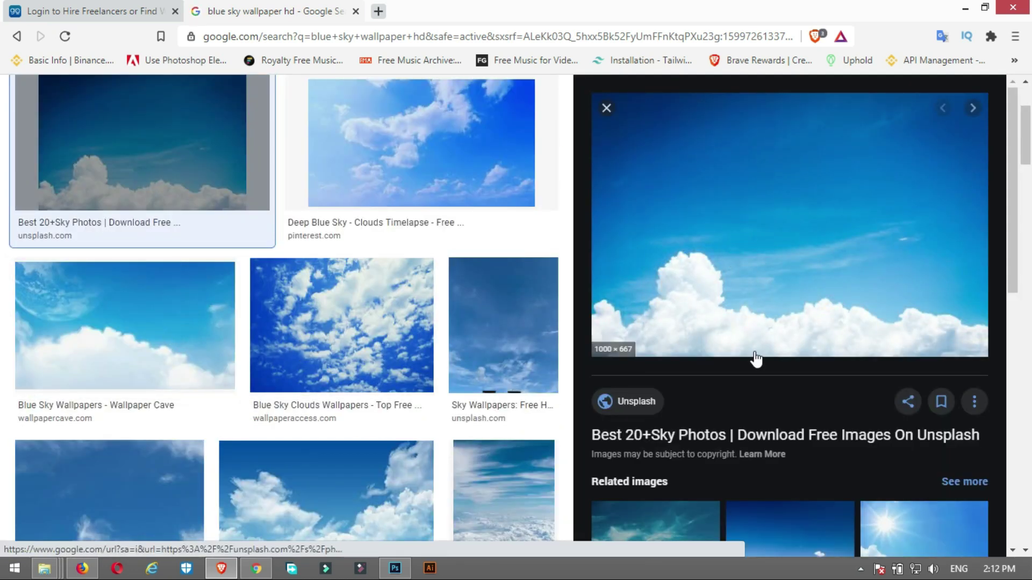
pyautogui.scroll(-6, 754, 359)
pyautogui.scroll(3, 756, 359)
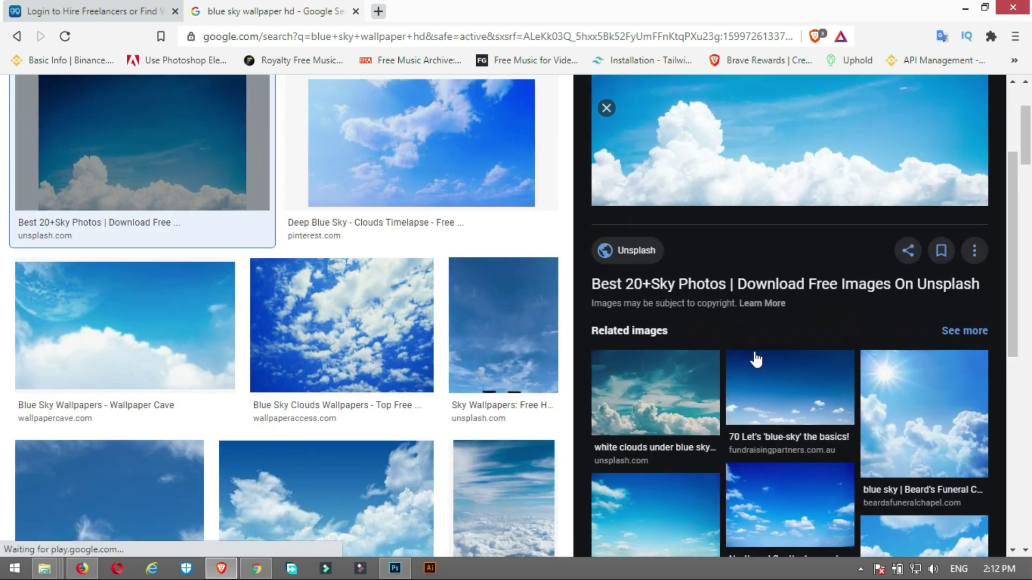
pyautogui.click(905, 410)
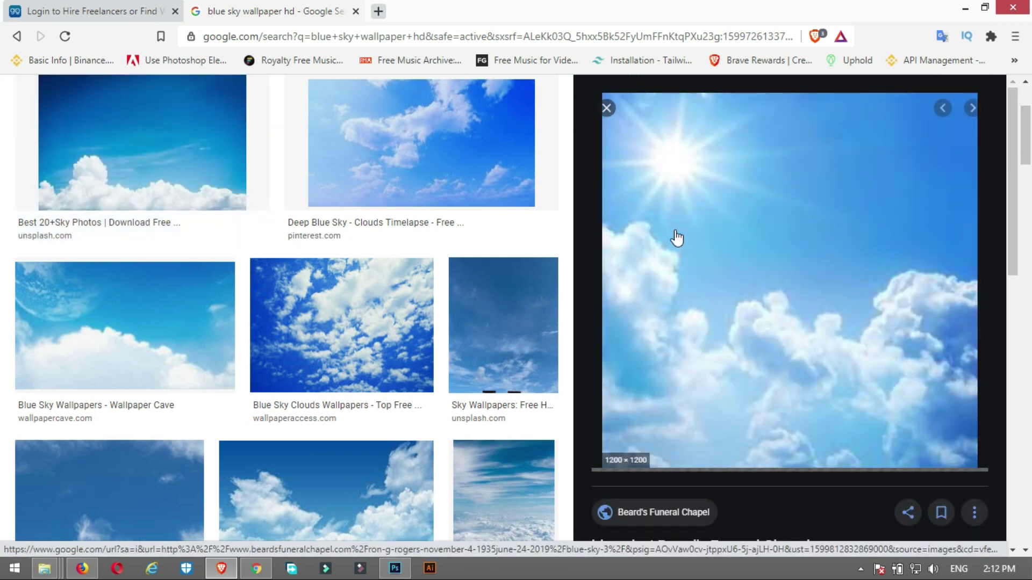
pyautogui.rightClick(672, 214)
pyautogui.click(722, 383)
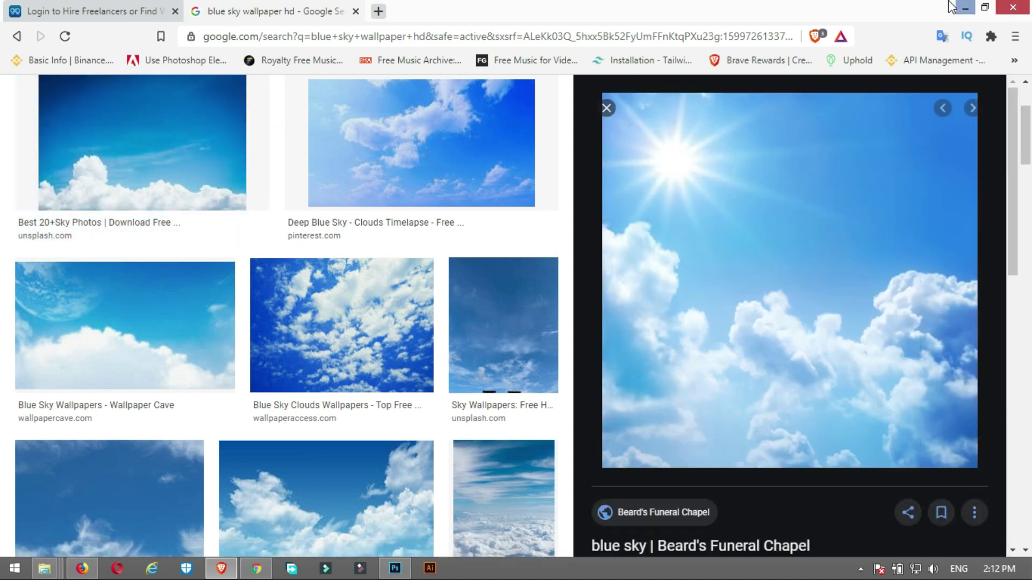
# - Return to Photoshop, paste the sky image above the BG layer and enlarge it proportionally to cover the whole canvas
pyautogui.click(965, 10)
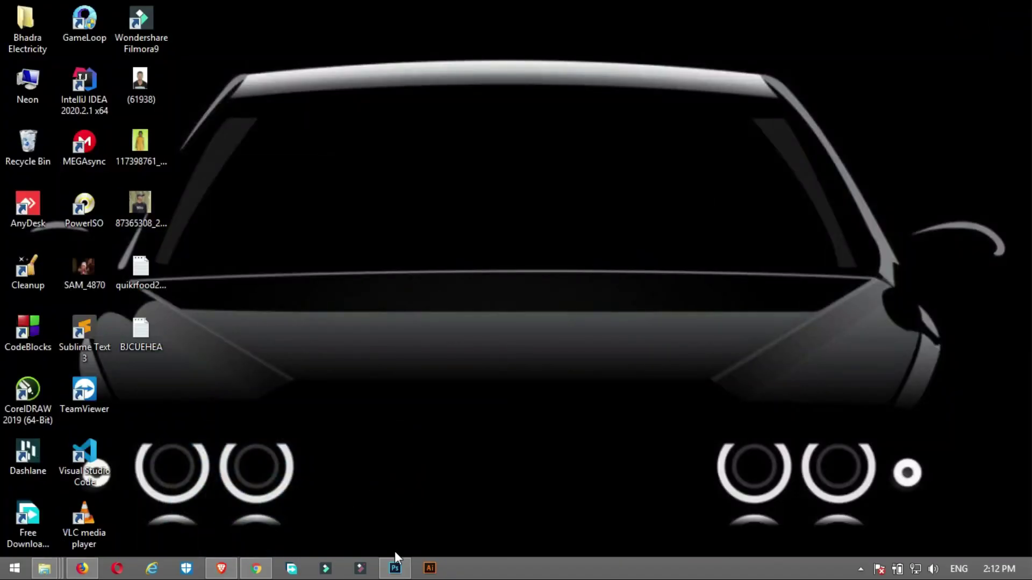
pyautogui.click(395, 568)
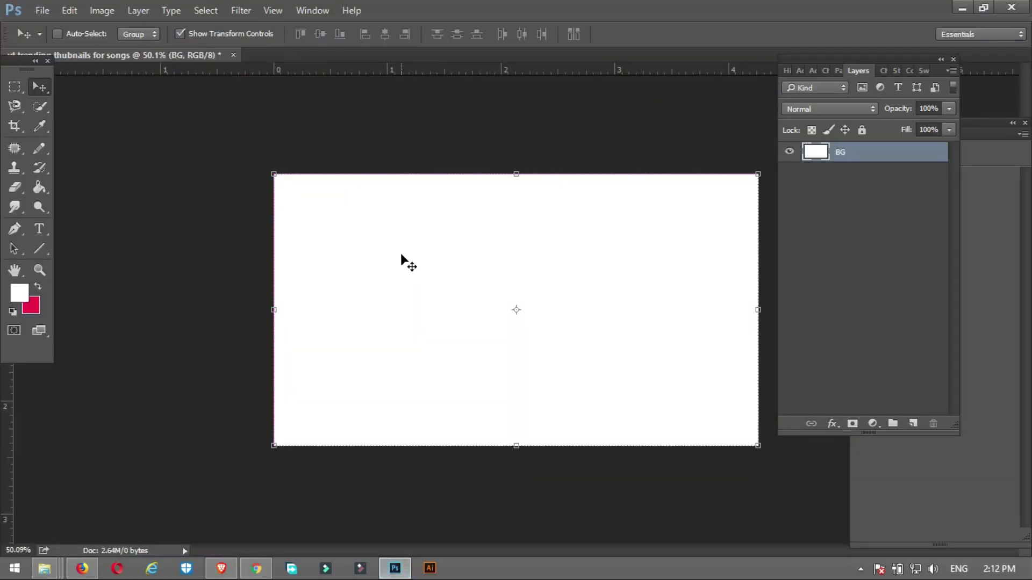
pyautogui.hotkey('ctrl', 'v')
pyautogui.moveTo(490, 290)
pyautogui.mouseDown()
pyautogui.moveTo(444, 288)
pyautogui.moveTo(473, 288)
pyautogui.mouseUp()
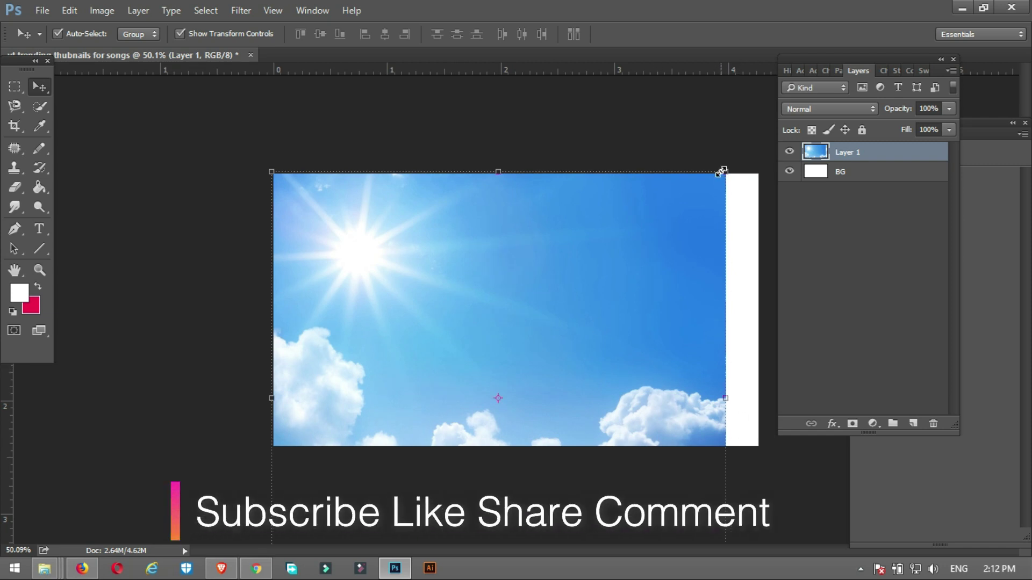
pyautogui.hotkey('alt', 'shift')
pyautogui.moveTo(726, 174); pyautogui.dragTo(808, 150)
pyautogui.moveTo(678, 208); pyautogui.dragTo(724, 253)
pyautogui.press('Return')
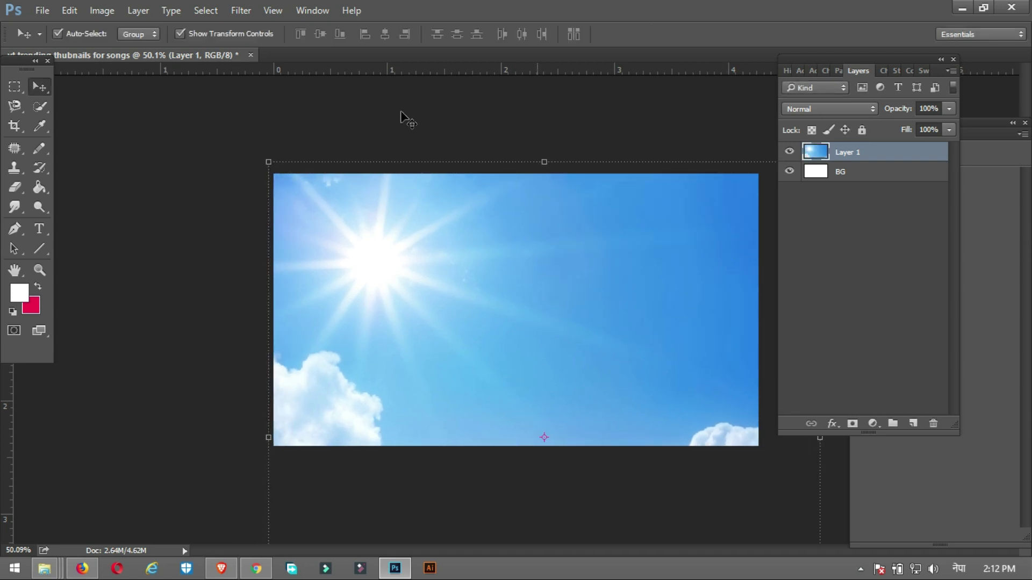
pyautogui.click(396, 101)
pyautogui.click(173, 162)
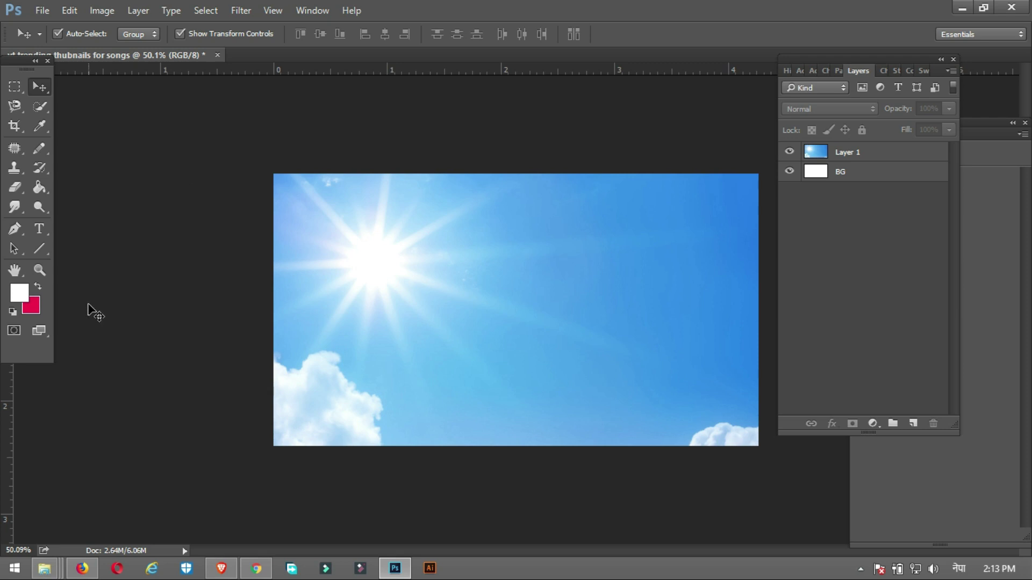
# - Draw a tall rectangle about 150 × 996 px over the canvas's left edge and fill it with red
pyautogui.click(40, 248)
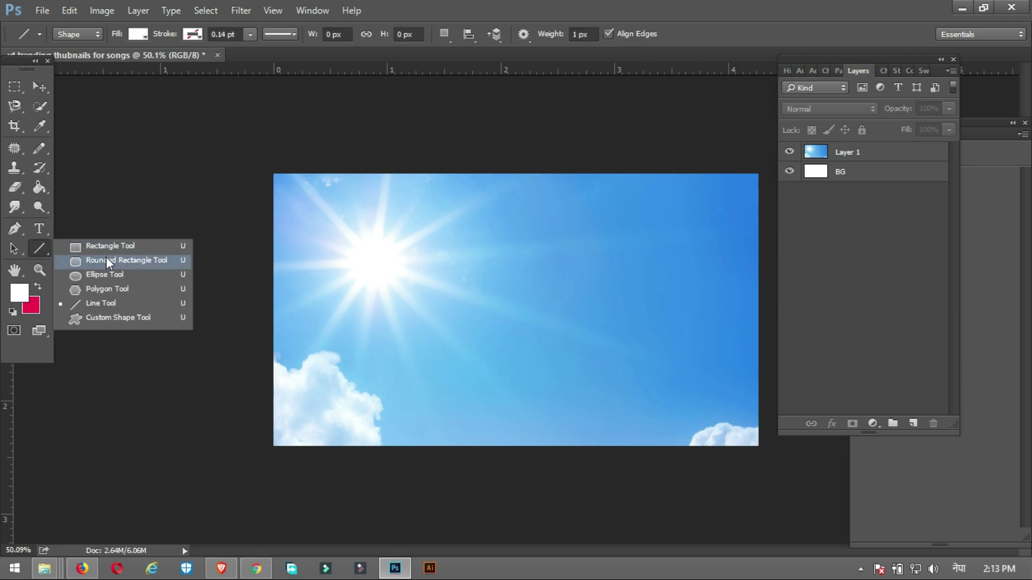
pyautogui.click(106, 250)
pyautogui.moveTo(256, 131); pyautogui.dragTo(313, 509)
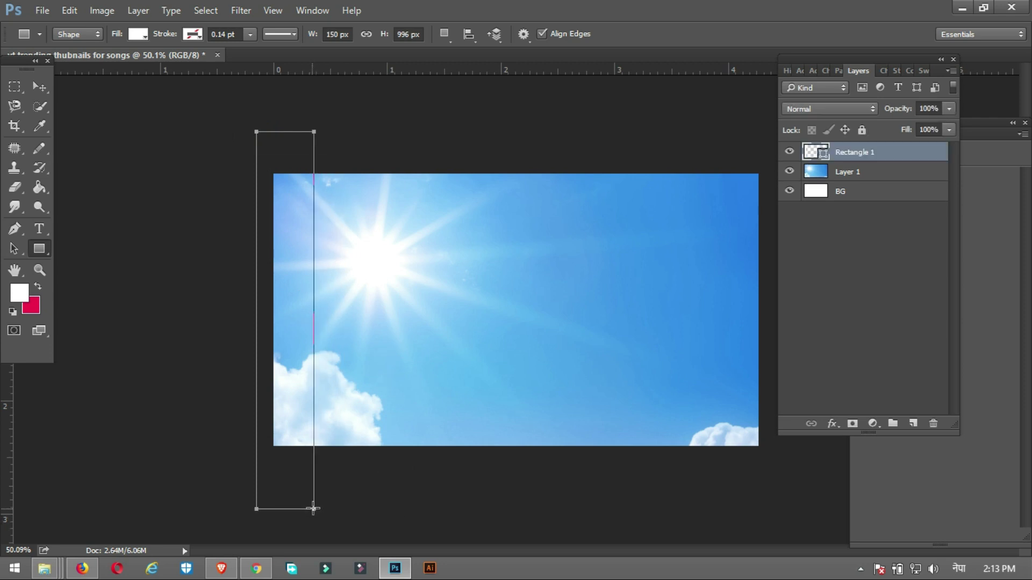
pyautogui.click(143, 36)
pyautogui.click(65, 131)
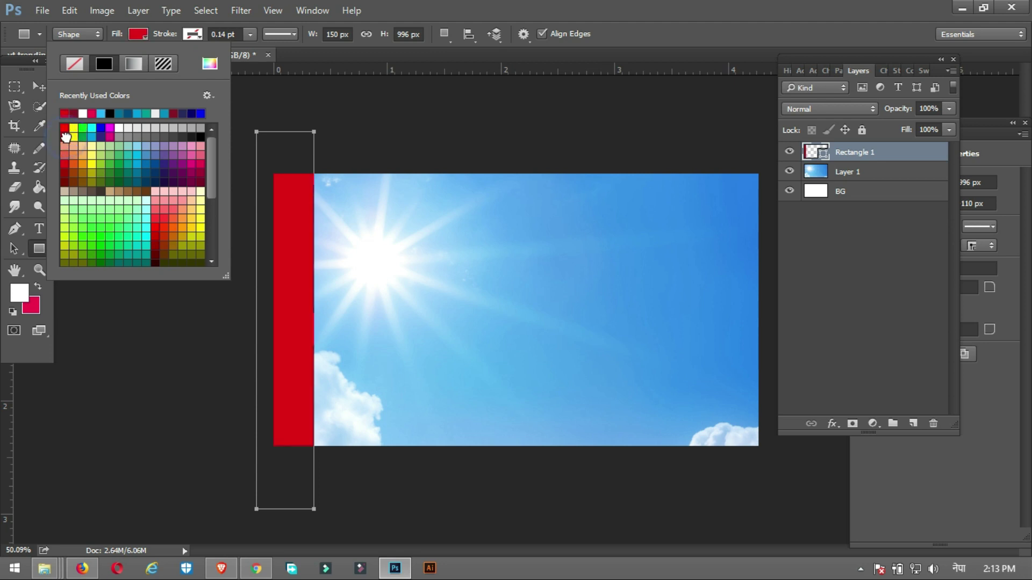
# - Shift the red rectangle about 0.02 in left and 0.04 in down with the Move tool
pyautogui.click(31, 86)
pyautogui.click(383, 124)
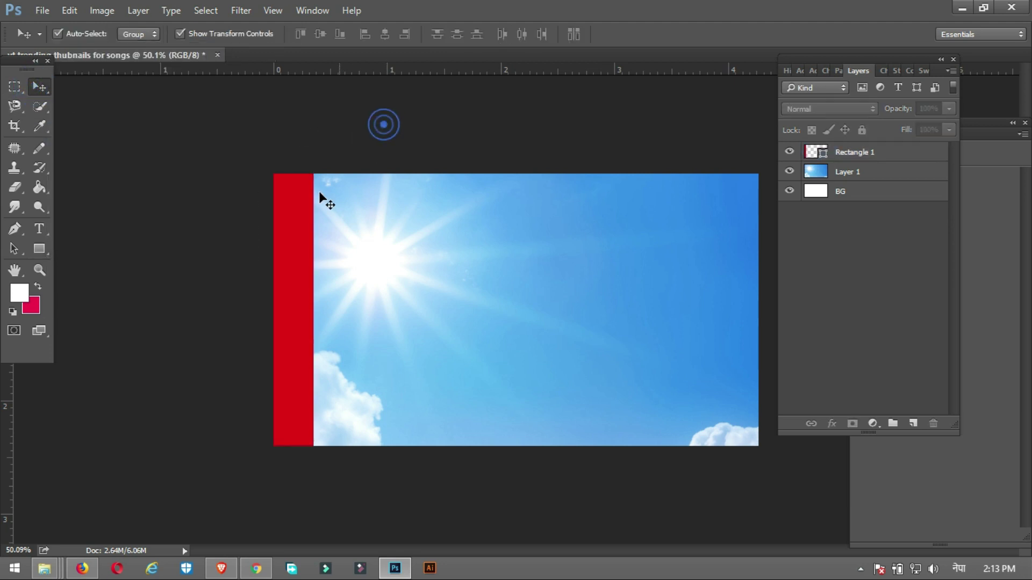
pyautogui.moveTo(302, 219)
pyautogui.mouseDown()
pyautogui.moveTo(333, 219)
pyautogui.moveTo(301, 221)
pyautogui.mouseUp()
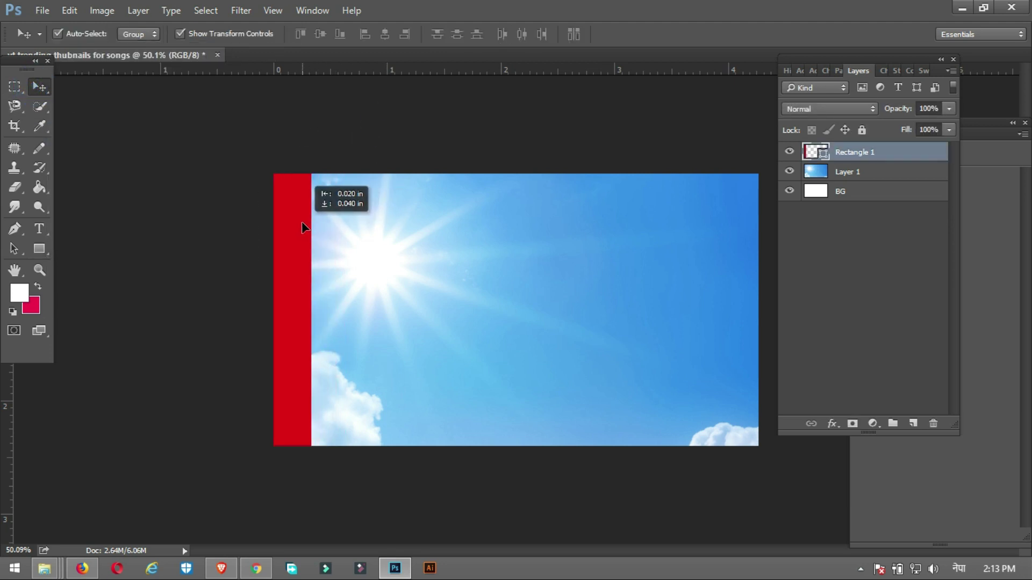
# - Add a 5 px white outside stroke to the red rectangle as a layer style
pyautogui.rightClick(847, 153)
pyautogui.click(736, 116)
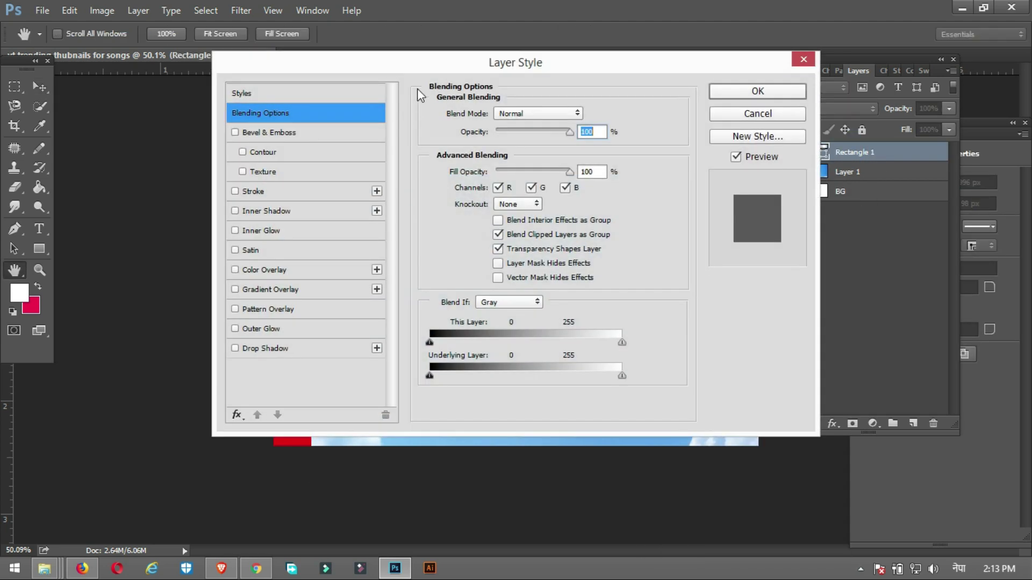
pyautogui.moveTo(408, 63); pyautogui.dragTo(730, 30)
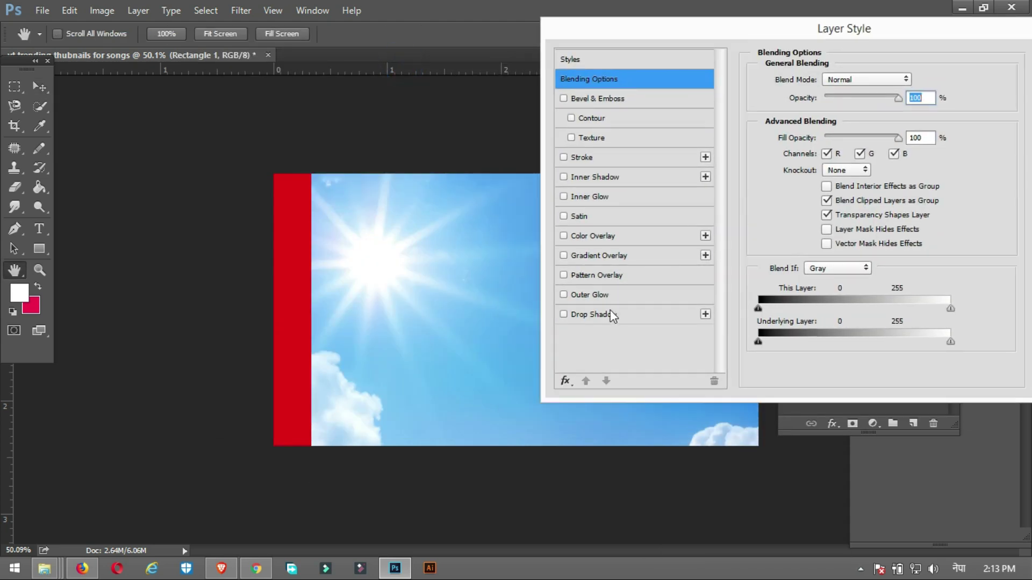
pyautogui.click(586, 157)
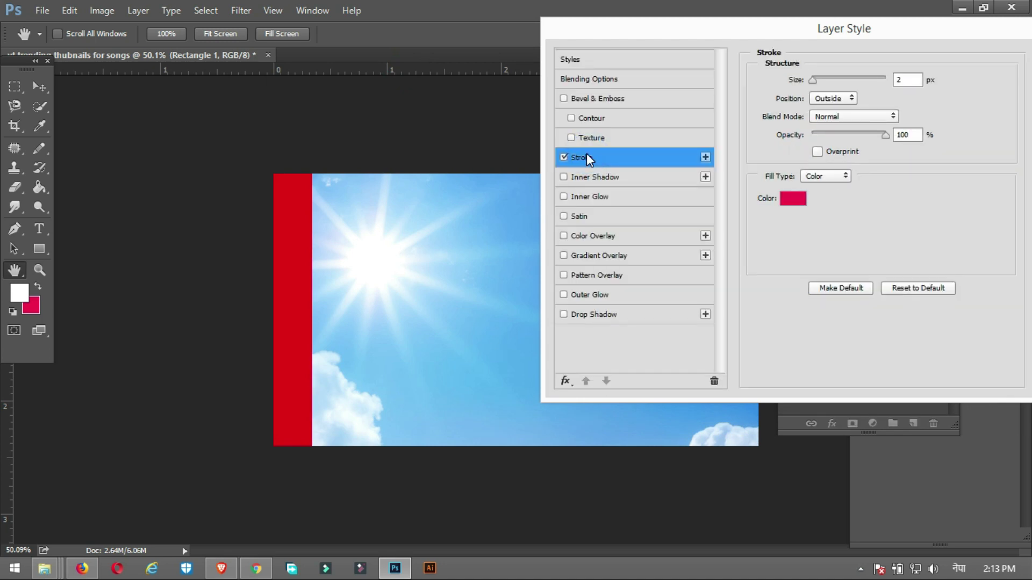
pyautogui.moveTo(813, 78); pyautogui.dragTo(817, 81)
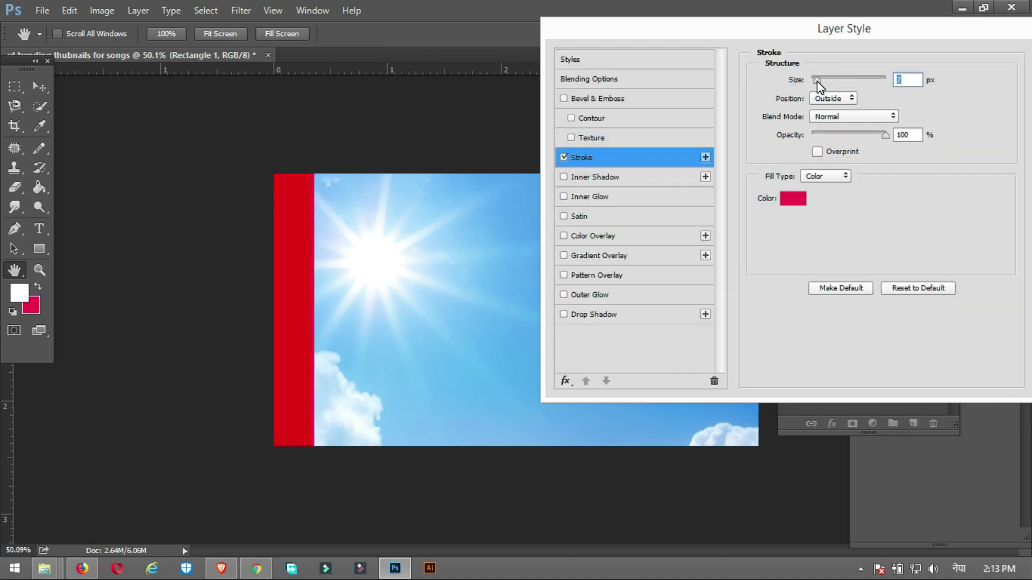
pyautogui.click(785, 199)
pyautogui.moveTo(437, 219); pyautogui.dragTo(349, 156)
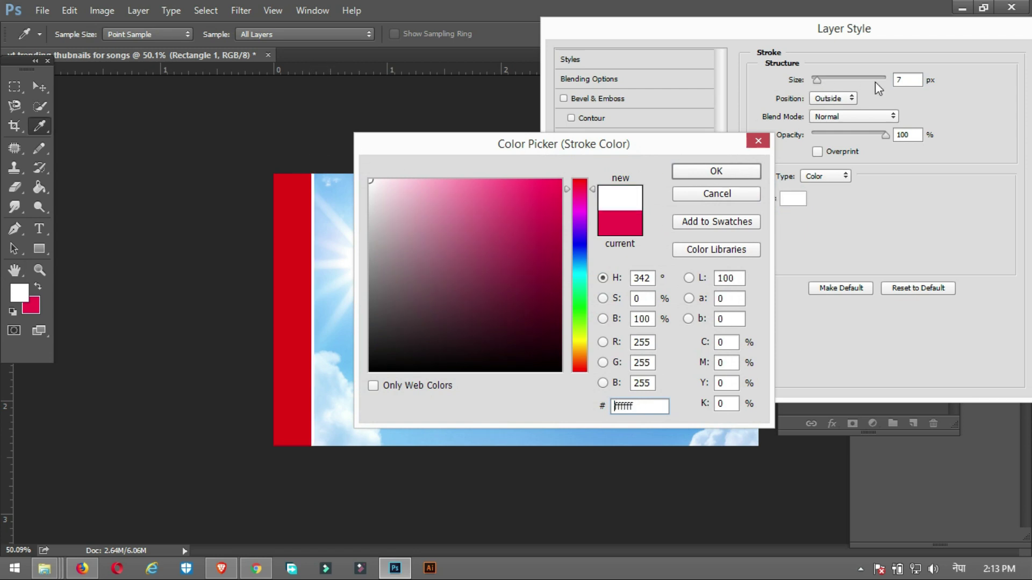
pyautogui.click(711, 170)
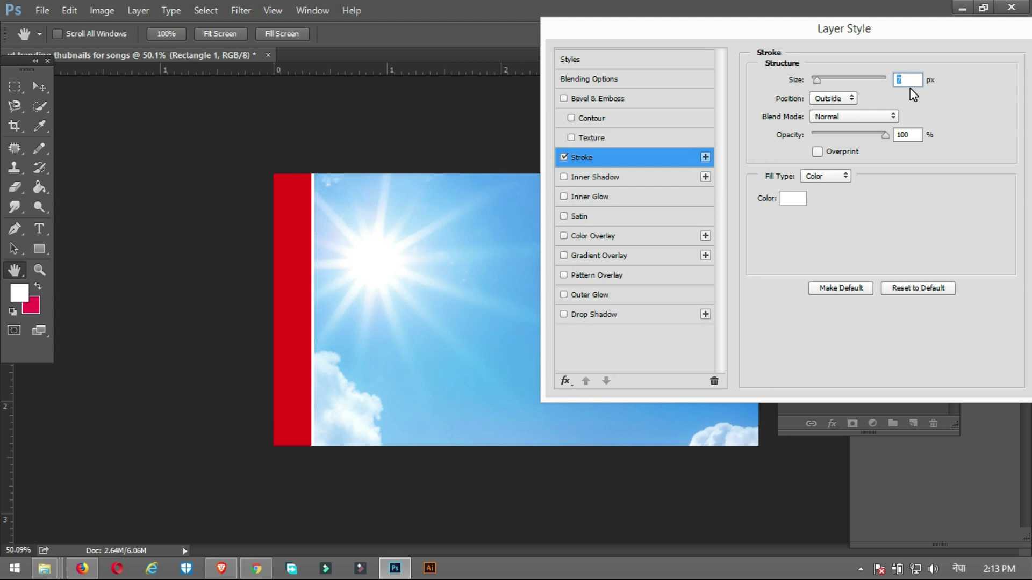
pyautogui.write('5')
pyautogui.press('Return')
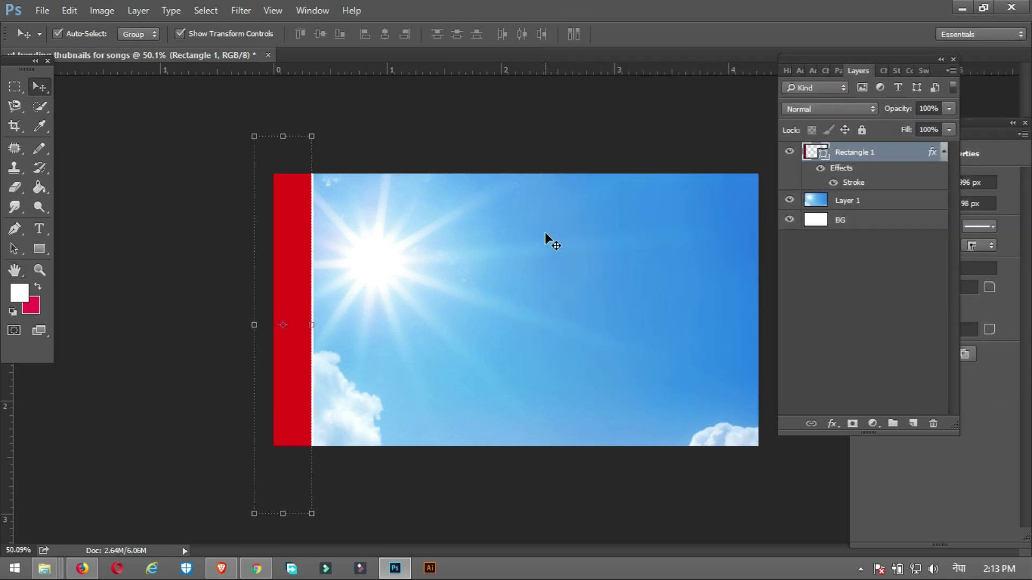
pyautogui.click(461, 149)
# - Add a white text line reading MUSIC VIDEO over the sky background
pyautogui.click(299, 237)
pyautogui.press('t')
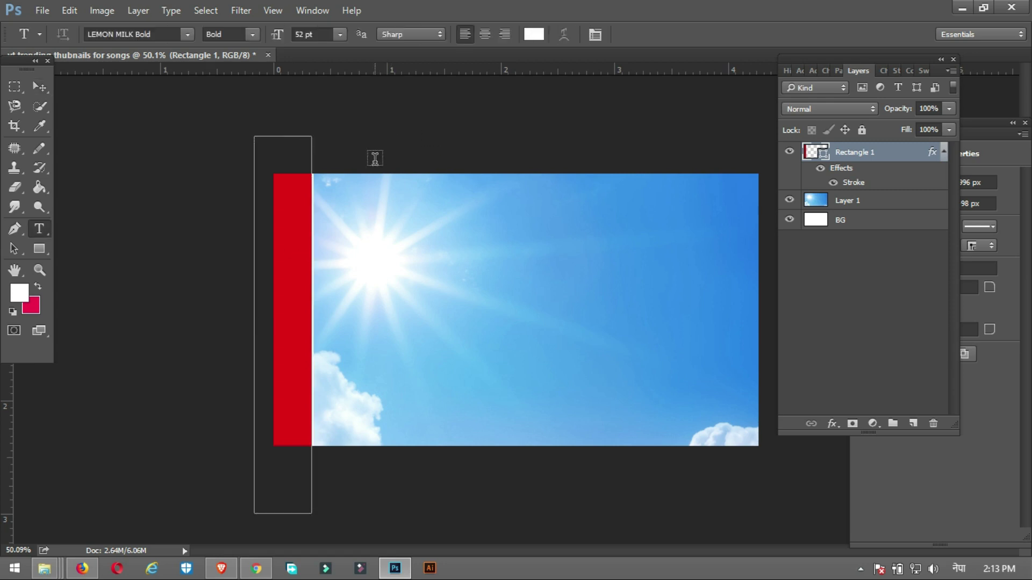
pyautogui.click(390, 278)
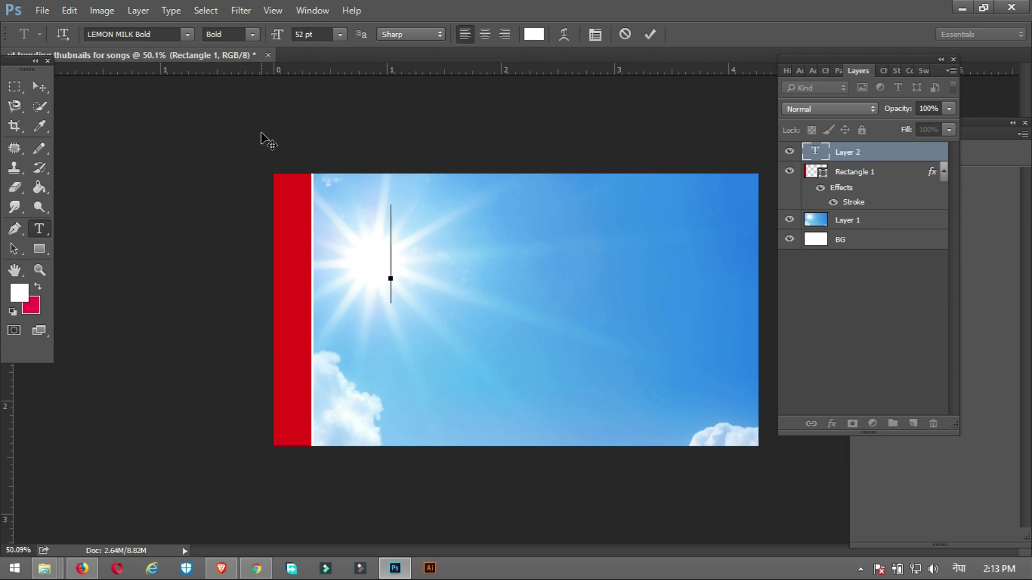
pyautogui.write('jसचि')
pyautogui.press('BackSpace')
pyautogui.press('BackSpace')
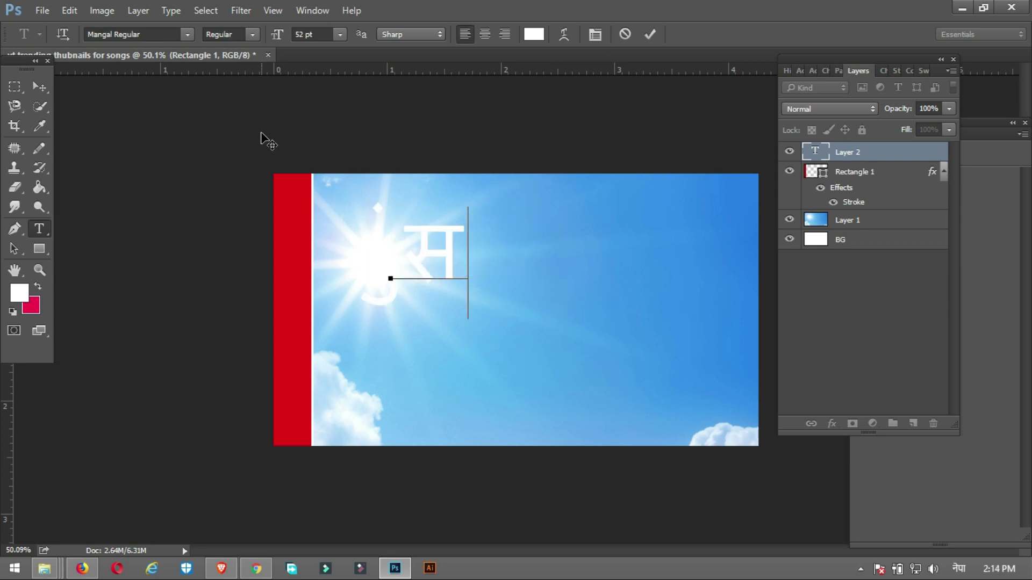
pyautogui.press('BackSpace')
pyautogui.write('MXI')
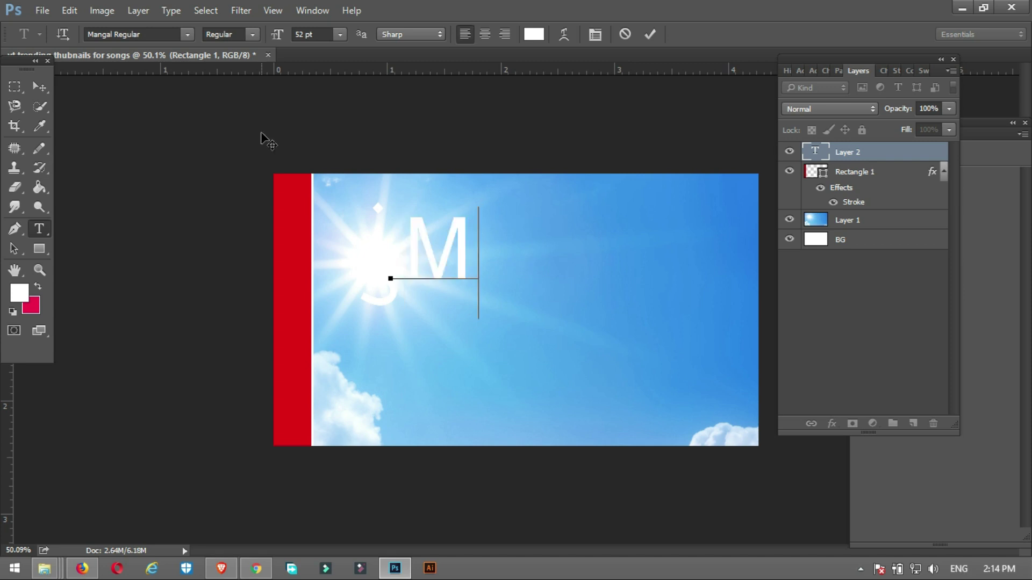
pyautogui.press('BackSpace')
pyautogui.press('BackSpace')
pyautogui.write('USIC V')
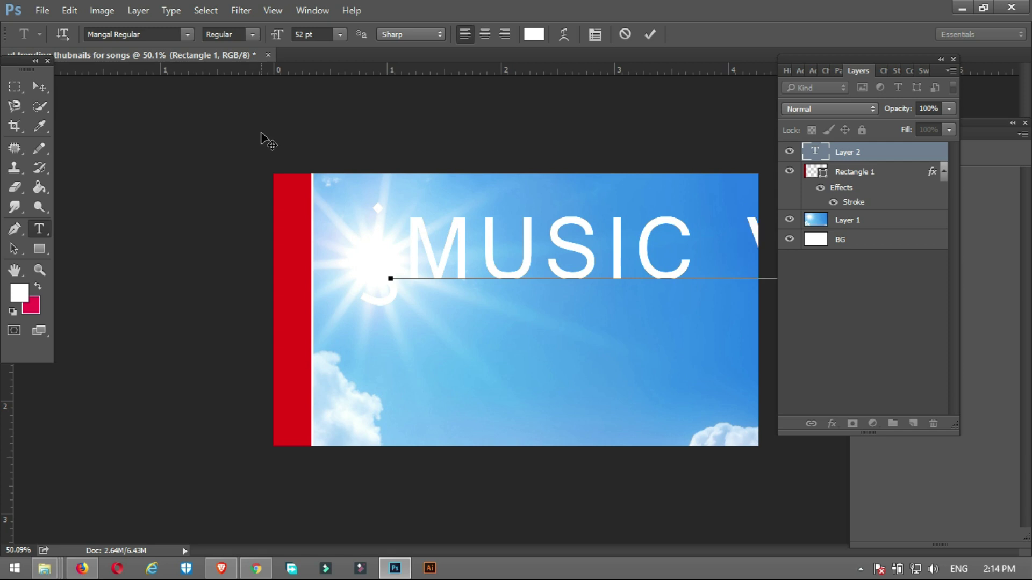
# - Reduce the text size to 19 pt and extend the line with the words OFFICAL SONG
pyautogui.hotkey('ctrl', 'a')
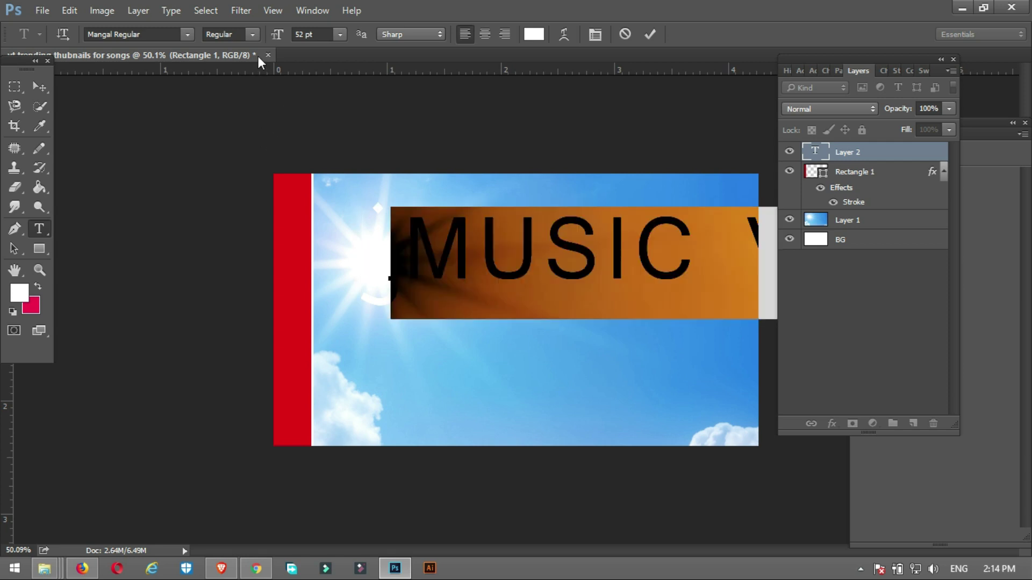
pyautogui.moveTo(277, 40); pyautogui.dragTo(252, 43)
pyautogui.click(618, 270)
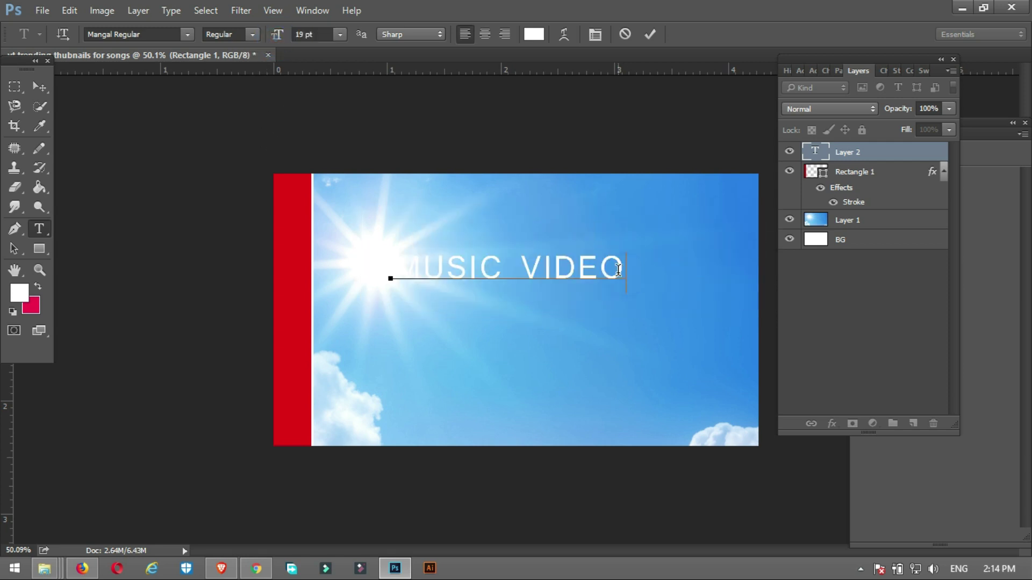
pyautogui.write('OFF')
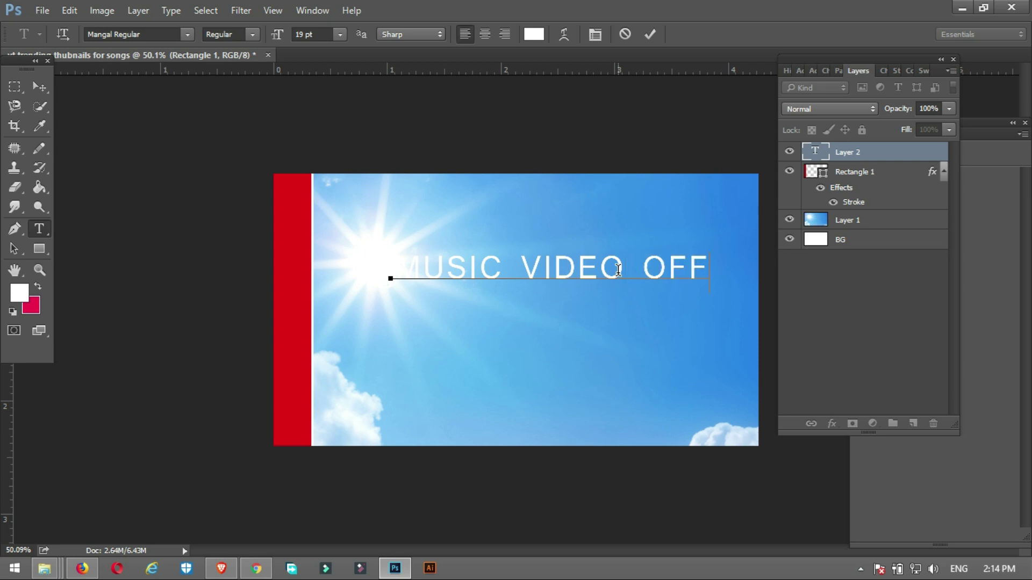
pyautogui.write('ICA')
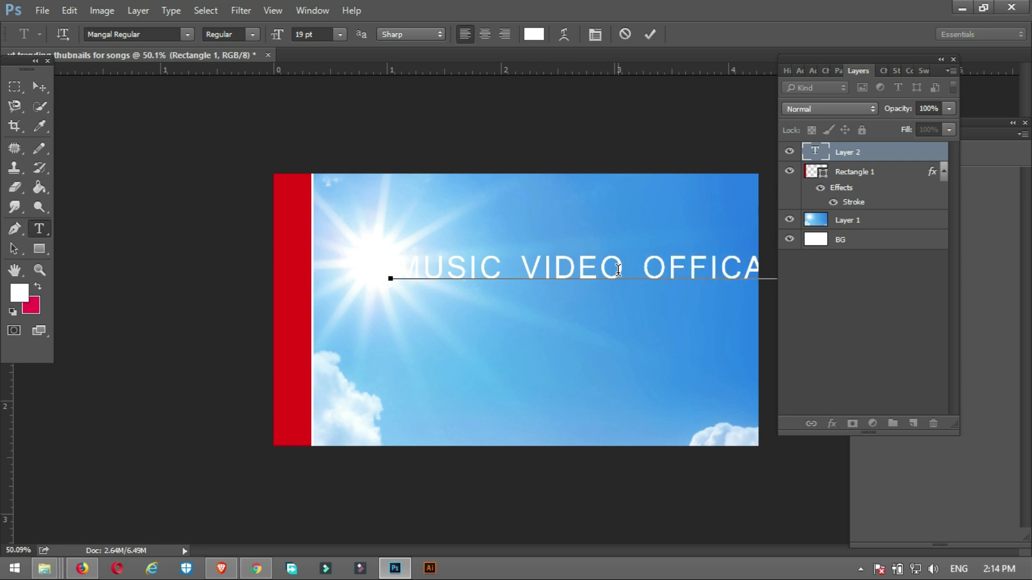
# - Set the whole text line to 12 pt and change its font to LEMON MILK Pro FTR Medium
pyautogui.hotkey('ctrl', 'a')
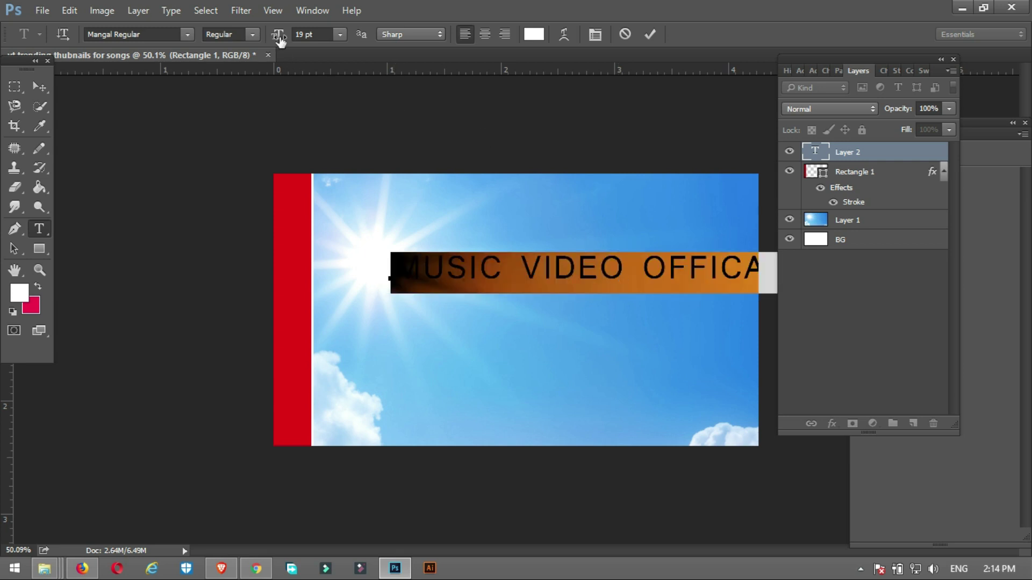
pyautogui.moveTo(278, 35); pyautogui.dragTo(283, 40)
pyautogui.click(254, 36)
pyautogui.click(253, 35)
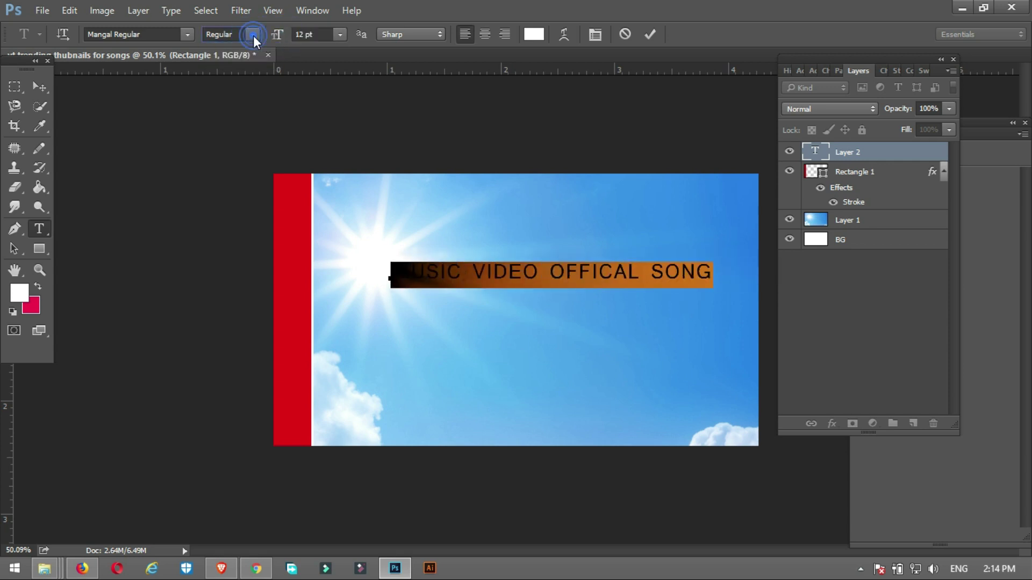
pyautogui.click(253, 35)
pyautogui.click(251, 62)
pyautogui.click(175, 33)
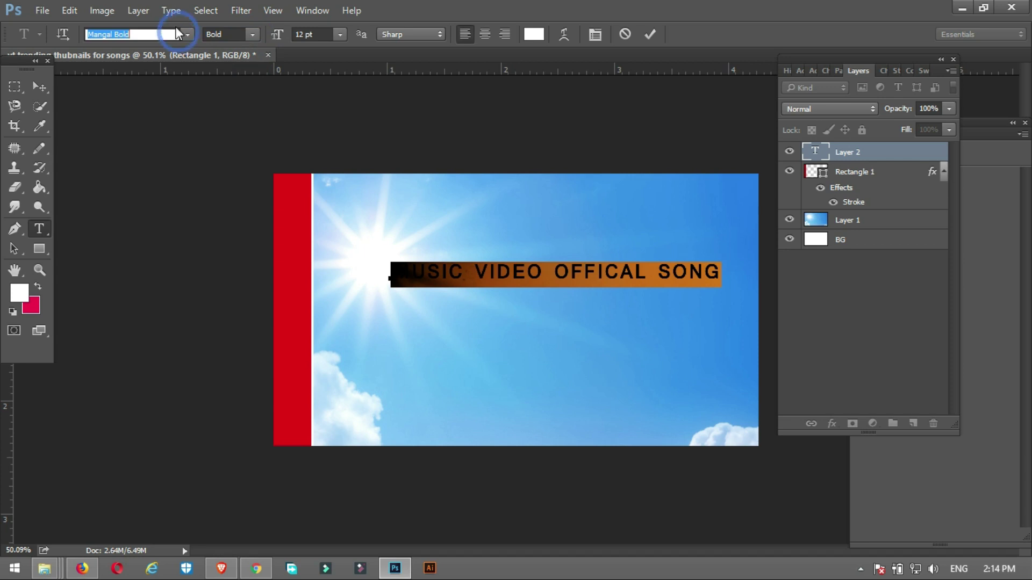
pyautogui.write('milk')
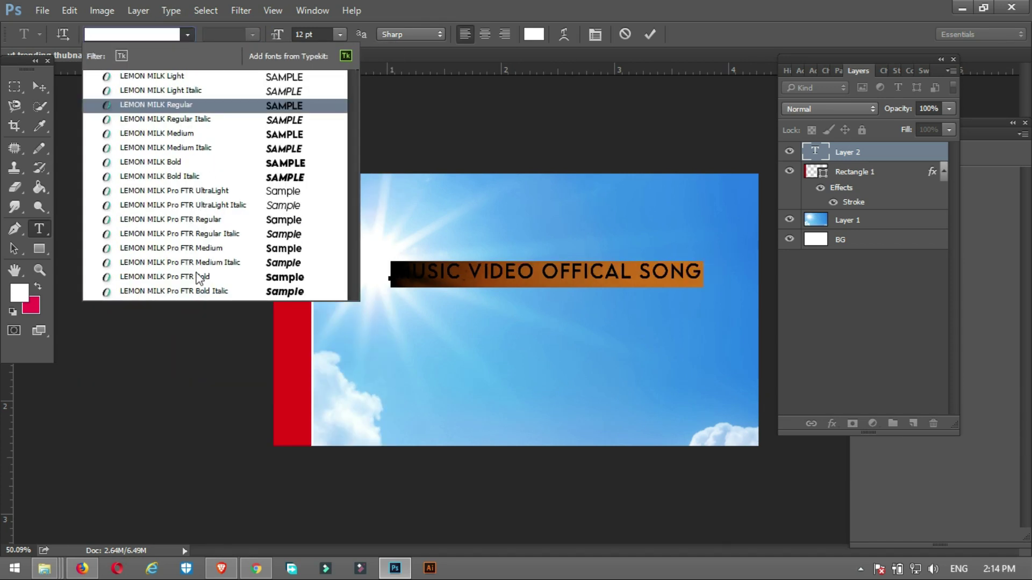
pyautogui.click(214, 248)
# - Shift the MUSIC VIDEO OFFICAL SONG text slightly left and up on the sky
pyautogui.click(39, 86)
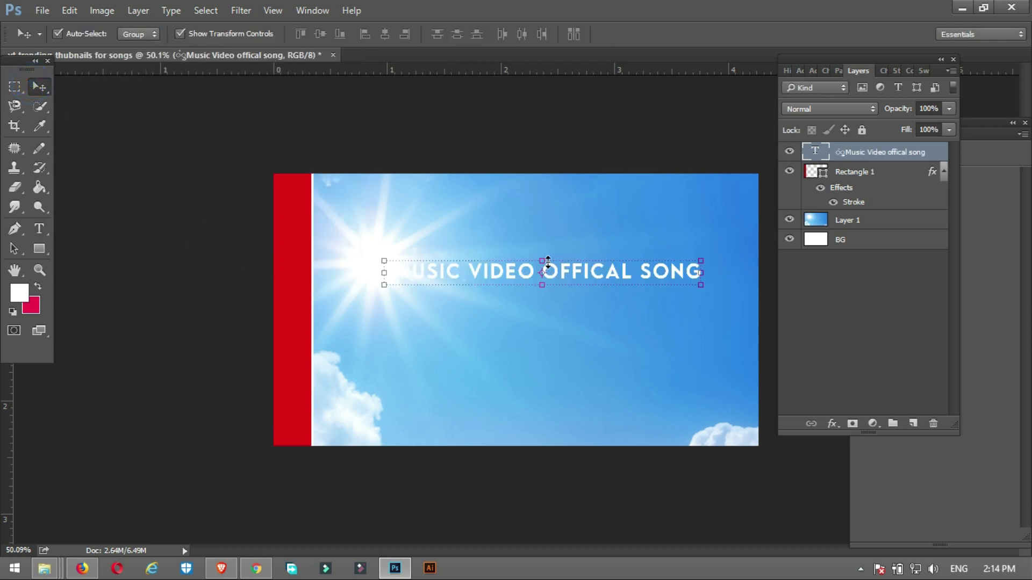
pyautogui.moveTo(560, 272); pyautogui.dragTo(549, 269)
pyautogui.rightClick(549, 269)
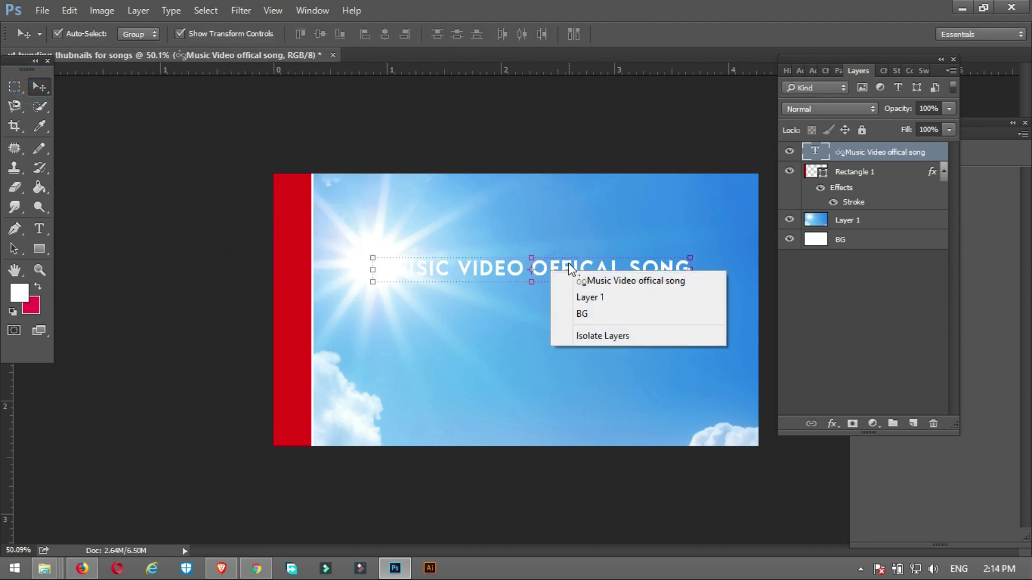
pyautogui.click(568, 263)
pyautogui.press('ctrl')
pyautogui.rightClick(569, 263)
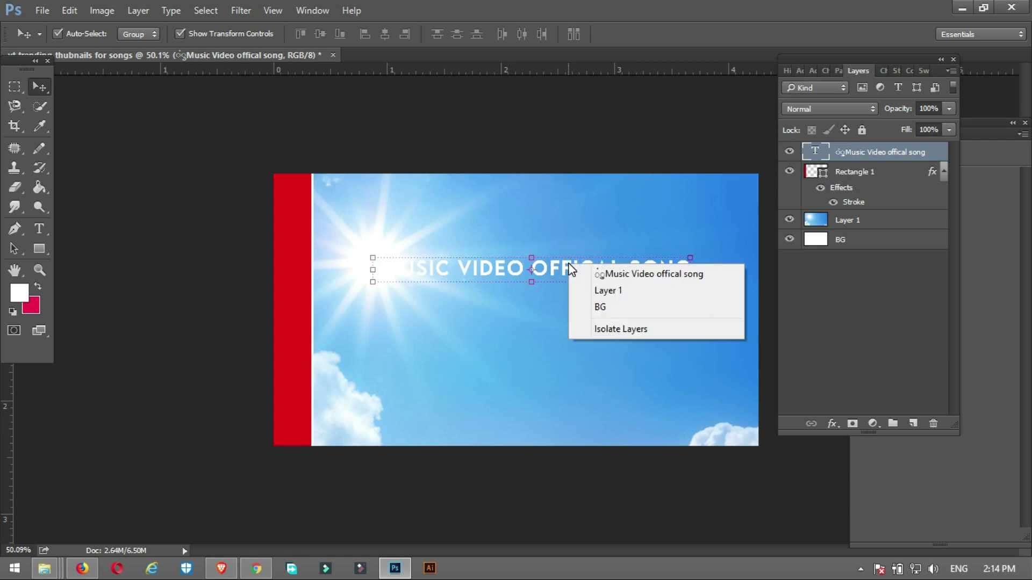
pyautogui.click(559, 259)
pyautogui.moveTo(556, 265); pyautogui.dragTo(550, 256)
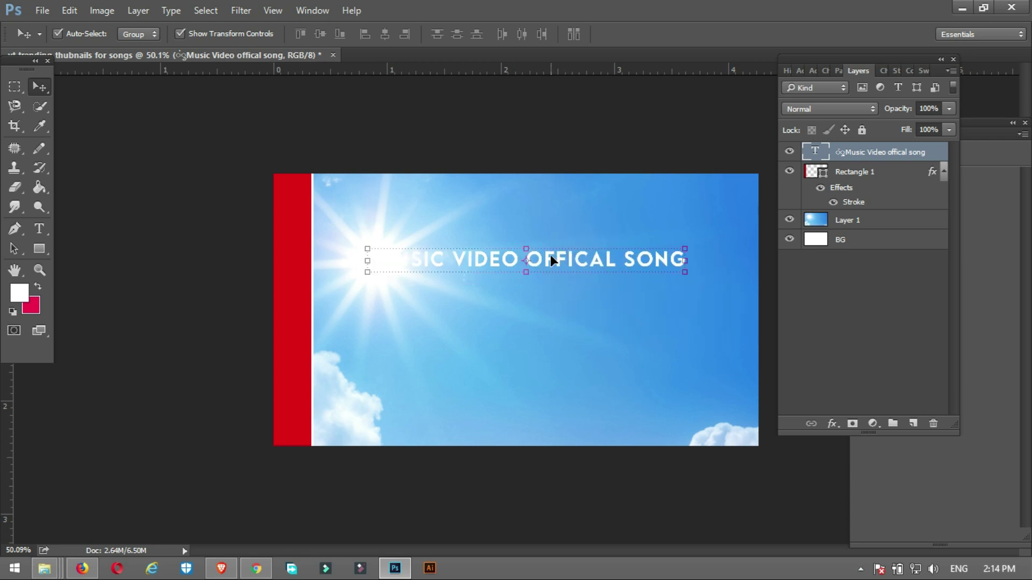
# - Rotate the text 90° counter-clockwise, place it on the red strip and scale it down to fit within the strip's height
pyautogui.hotkey('ctrl', 't')
pyautogui.rightClick(587, 262)
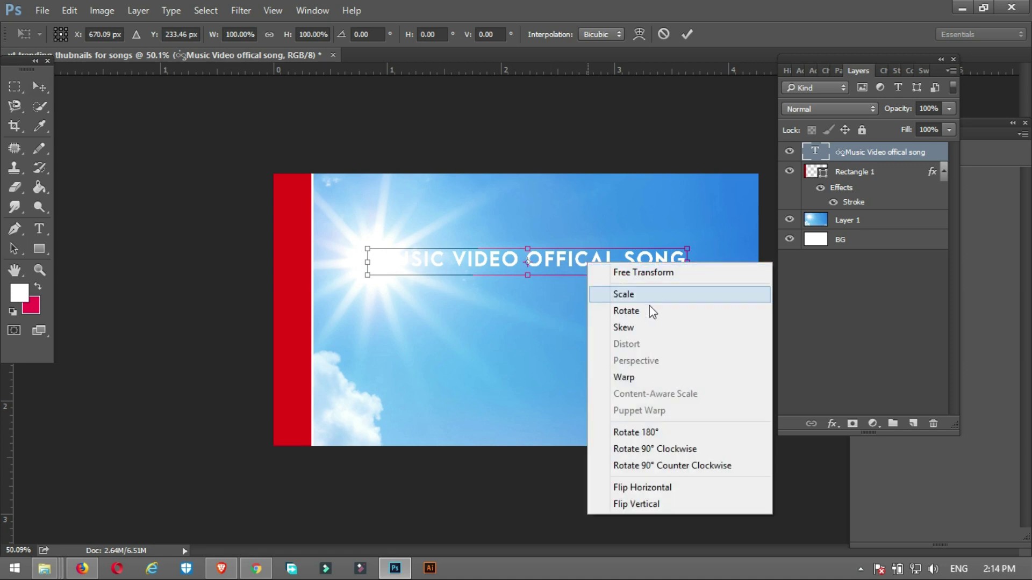
pyautogui.click(658, 460)
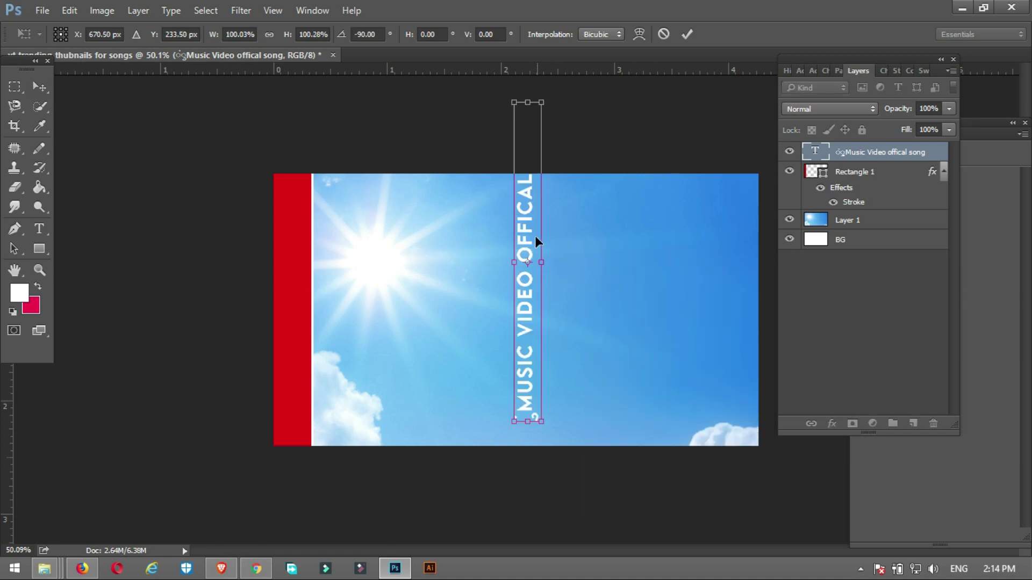
pyautogui.moveTo(534, 236); pyautogui.dragTo(302, 270)
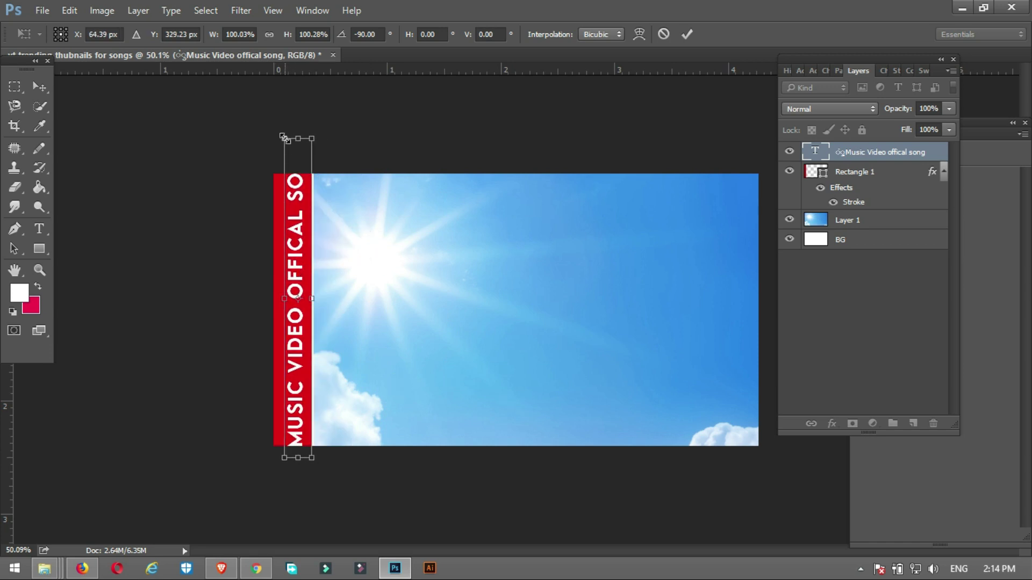
pyautogui.moveTo(285, 139); pyautogui.dragTo(292, 213)
pyautogui.press('Return')
pyautogui.click(228, 237)
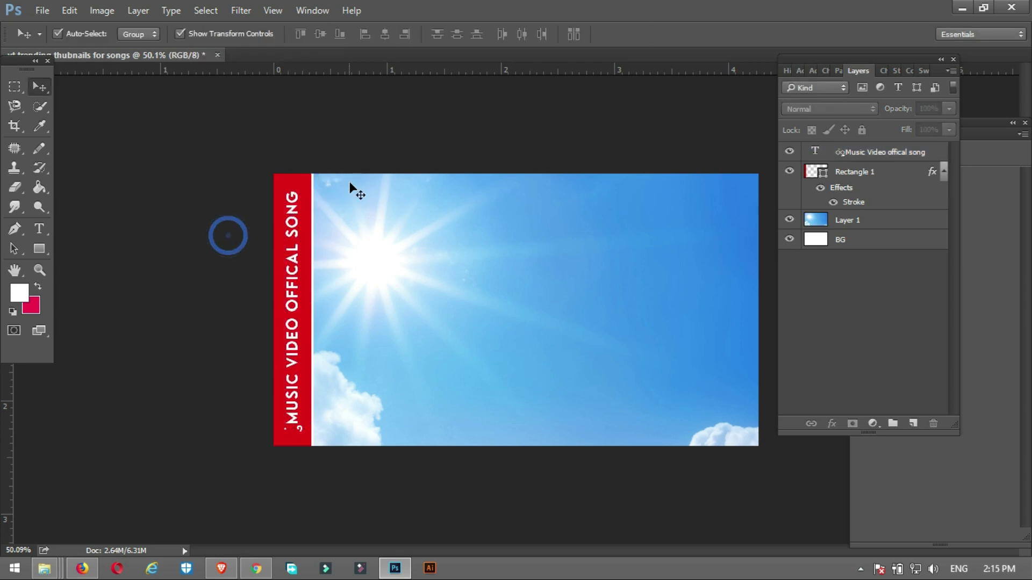
pyautogui.click(354, 110)
pyautogui.click(402, 243)
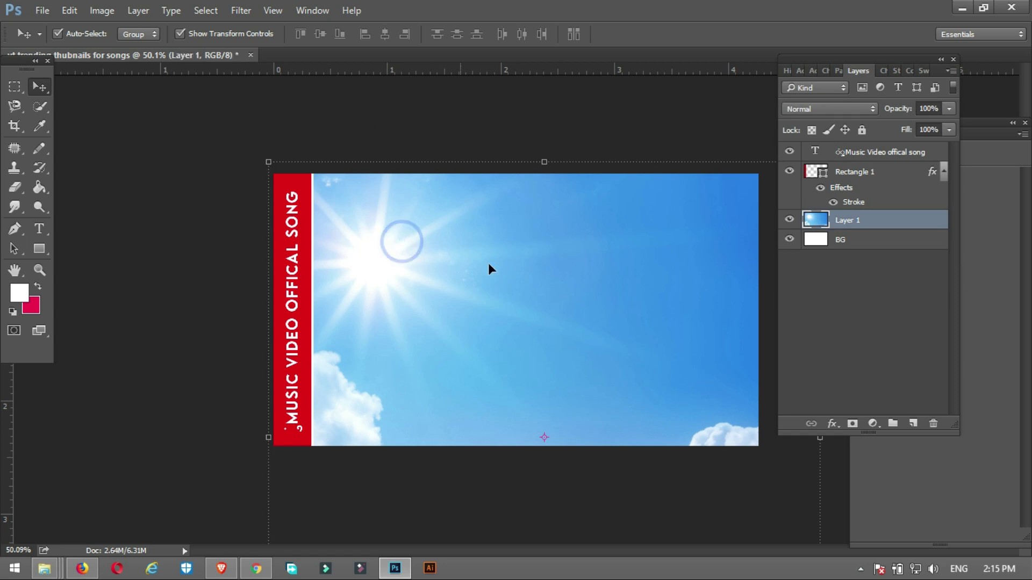
pyautogui.click(279, 119)
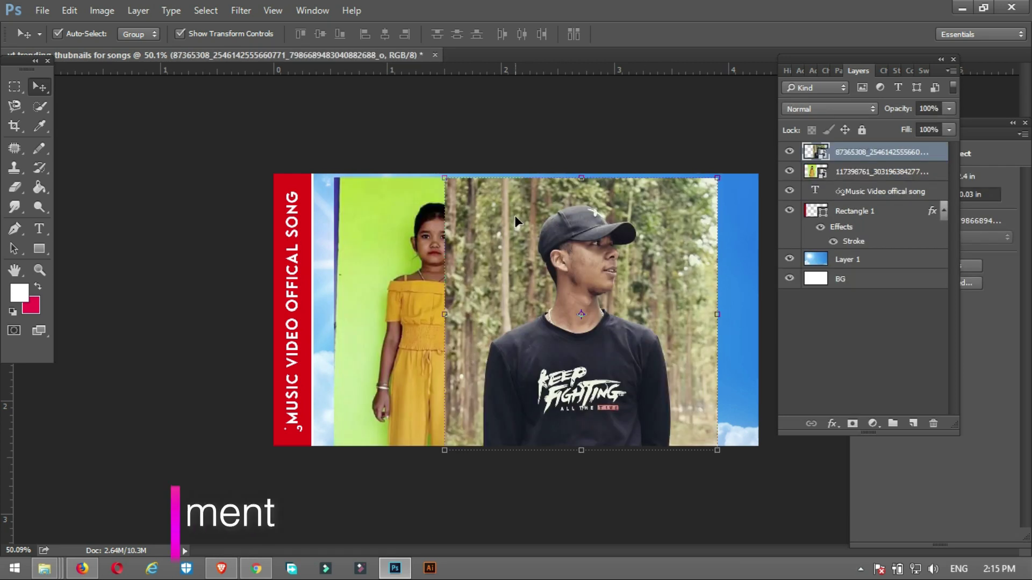
# - Arrange the two portrait photos side by side, with the girl's photo against the red strip and the man's photo to its right
pyautogui.moveTo(528, 248); pyautogui.dragTo(570, 248)
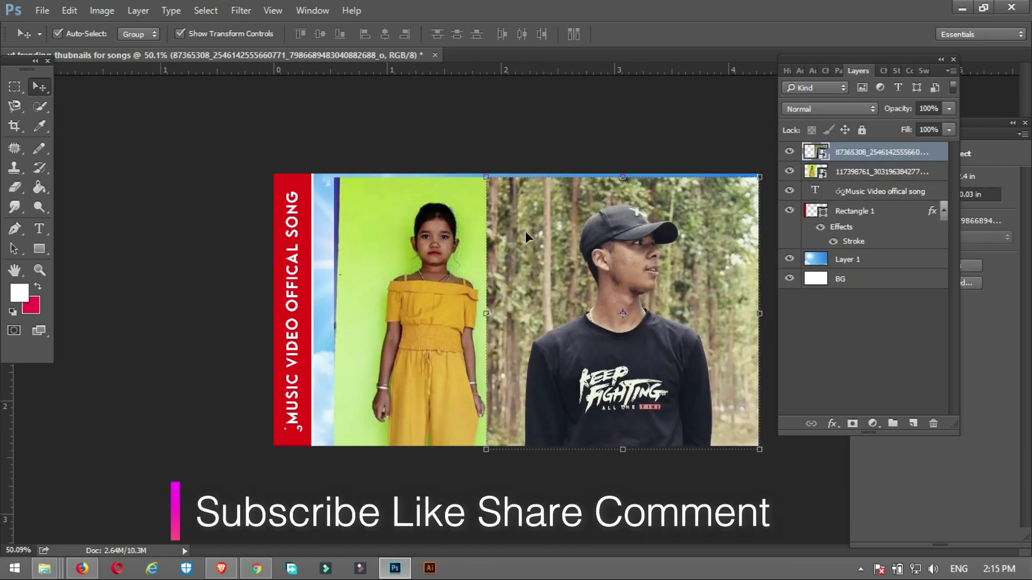
pyautogui.moveTo(442, 236); pyautogui.dragTo(418, 225)
pyautogui.moveTo(561, 250); pyautogui.dragTo(533, 249)
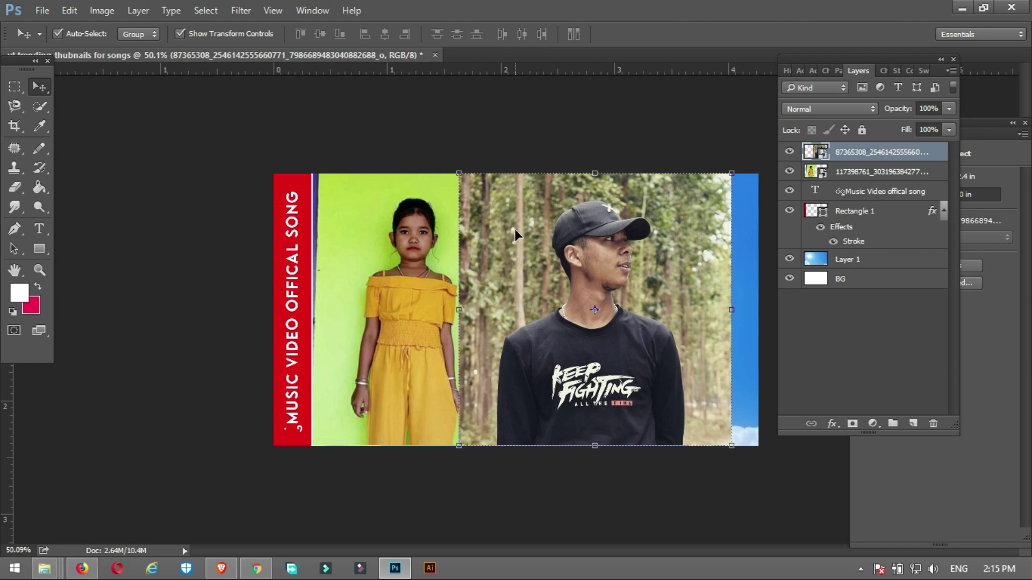
pyautogui.moveTo(514, 229)
pyautogui.mouseDown()
pyautogui.moveTo(556, 231)
pyautogui.moveTo(520, 233)
pyautogui.mouseUp()
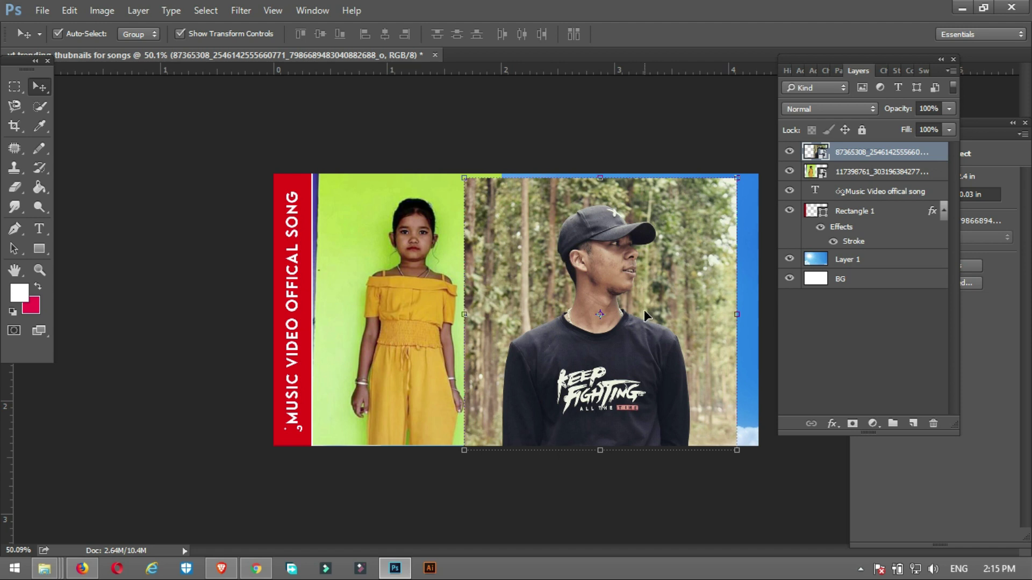
# - Move the man's photo up about 0.25 in so its whole bottom edge lies inside the canvas
pyautogui.hotkey('ctrl', '+')
pyautogui.press('p')
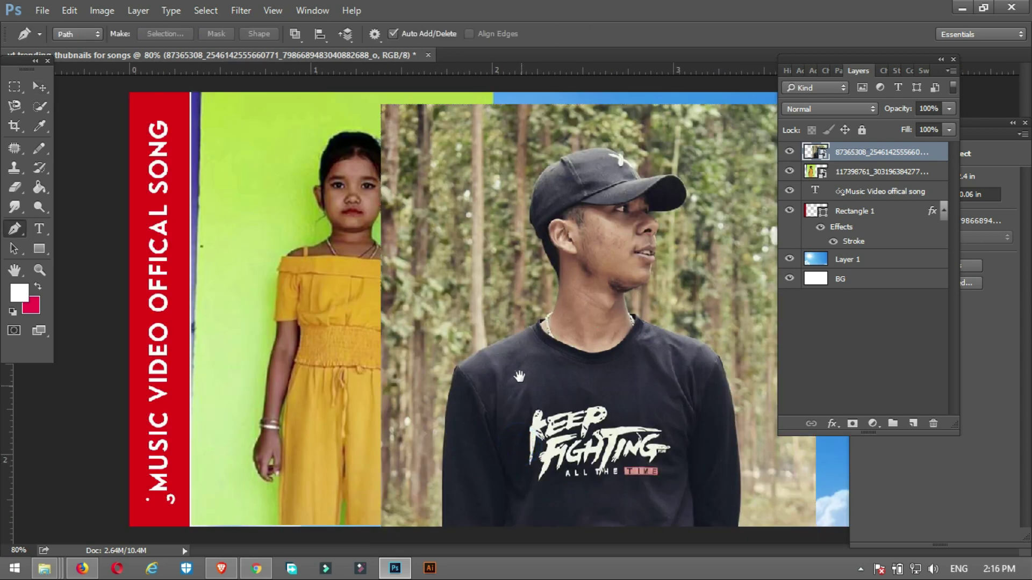
pyautogui.click(549, 382)
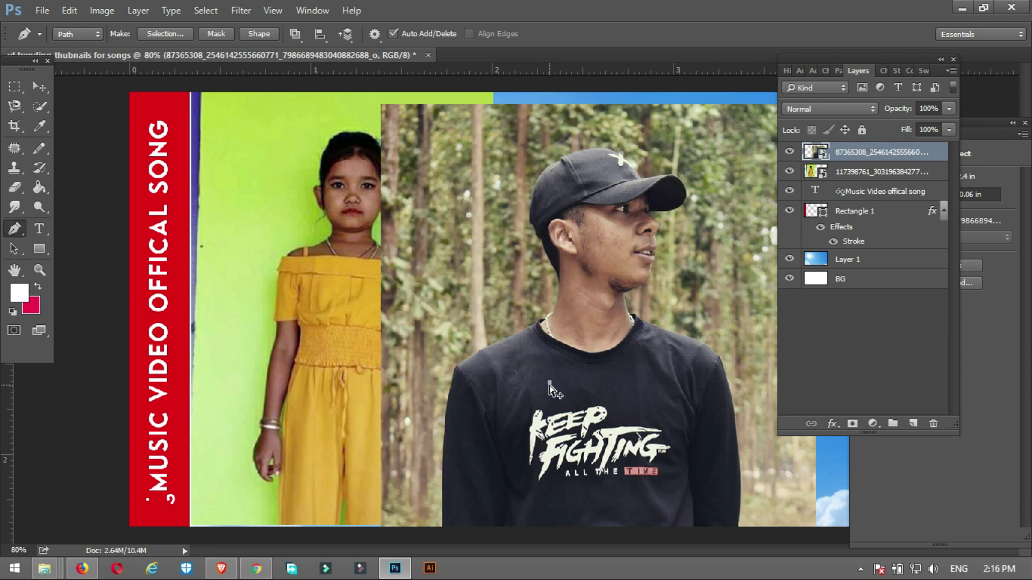
pyautogui.hotkey('ctrl', 'z')
pyautogui.press('v')
pyautogui.moveTo(549, 389); pyautogui.dragTo(539, 344)
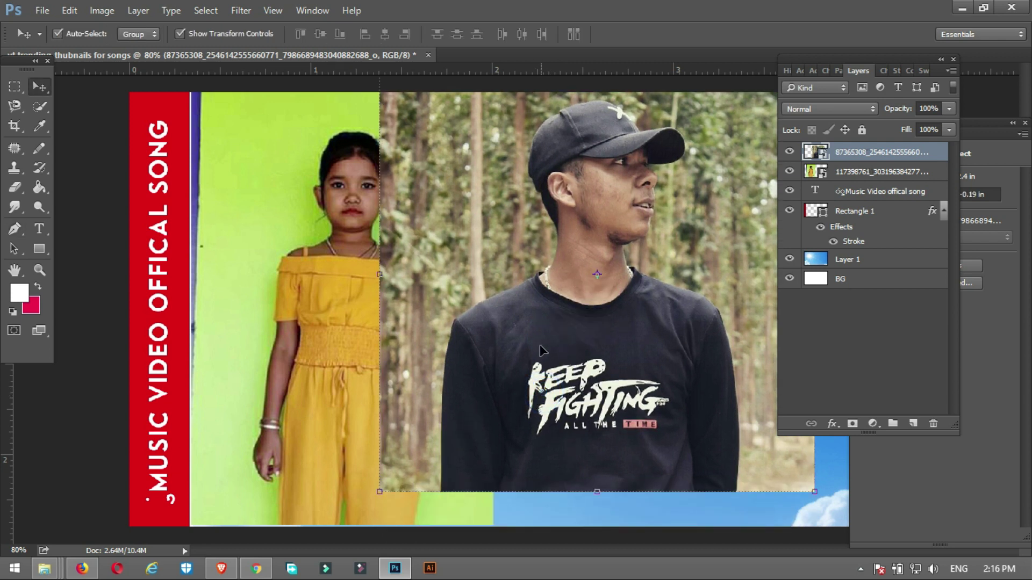
# - Start tracing the man's outline with the Pen tool, going up the outer sleeve from the photo's bottom edge
pyautogui.press('p')
pyautogui.click(441, 493)
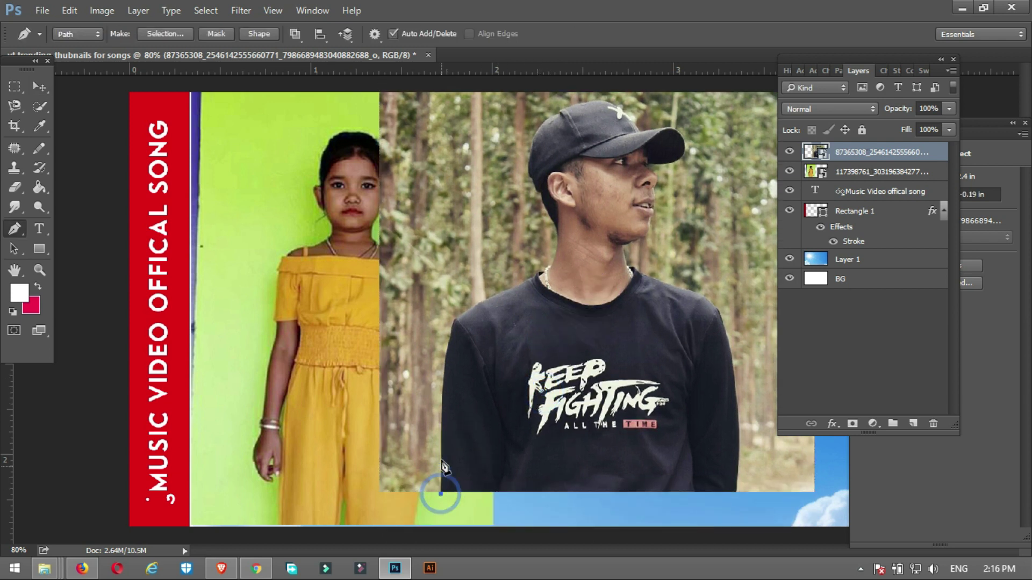
pyautogui.click(441, 425)
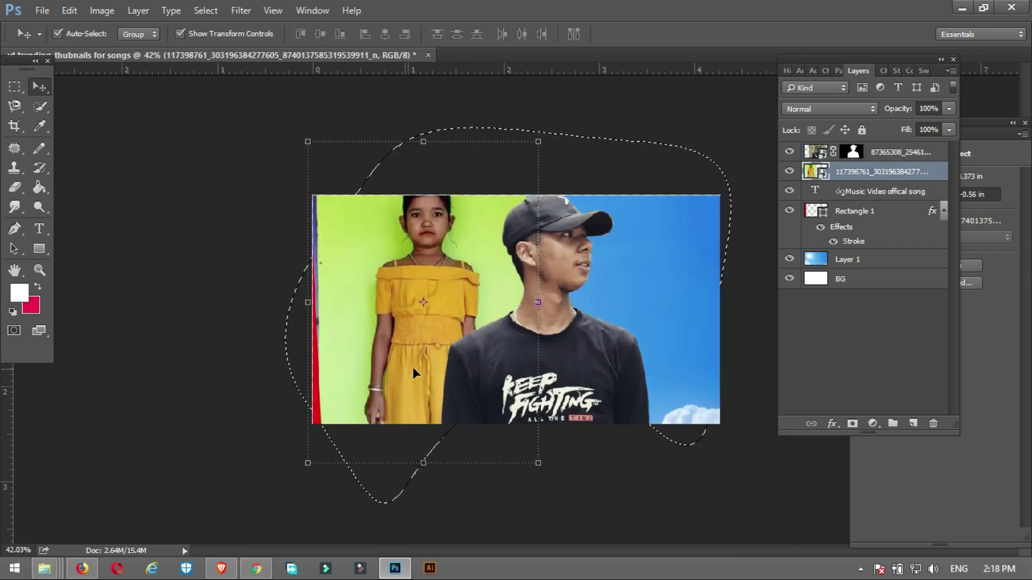
# - Move the girl's photo up about 0.4 in and ready the Pen tool for outlining her
pyautogui.moveTo(413, 367); pyautogui.dragTo(391, 352)
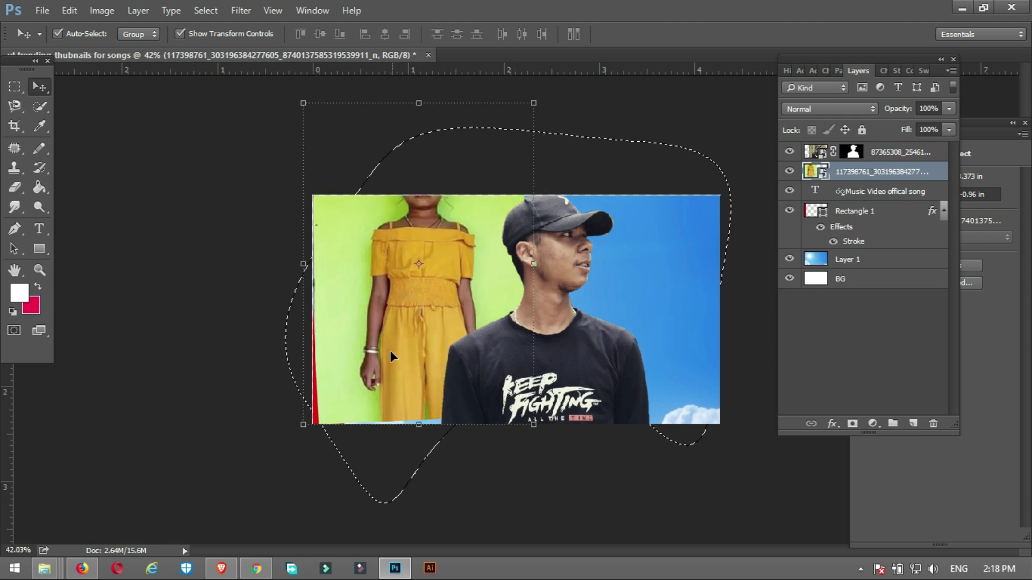
pyautogui.press('p')
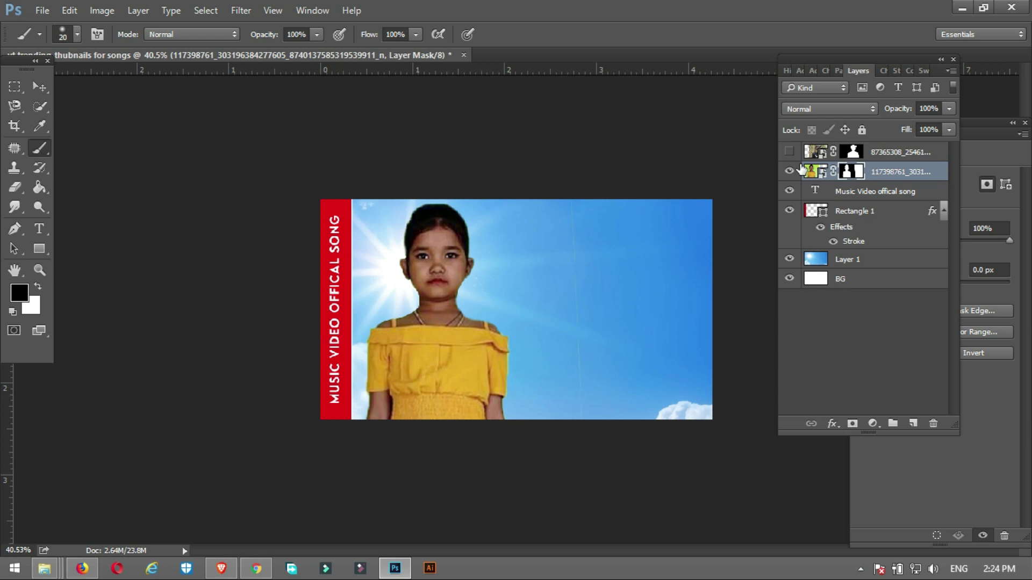
# - Show the man's photo again and nudge both portraits down and left, the man's by about 0.06 in left and 0.1 in down
pyautogui.click(789, 151)
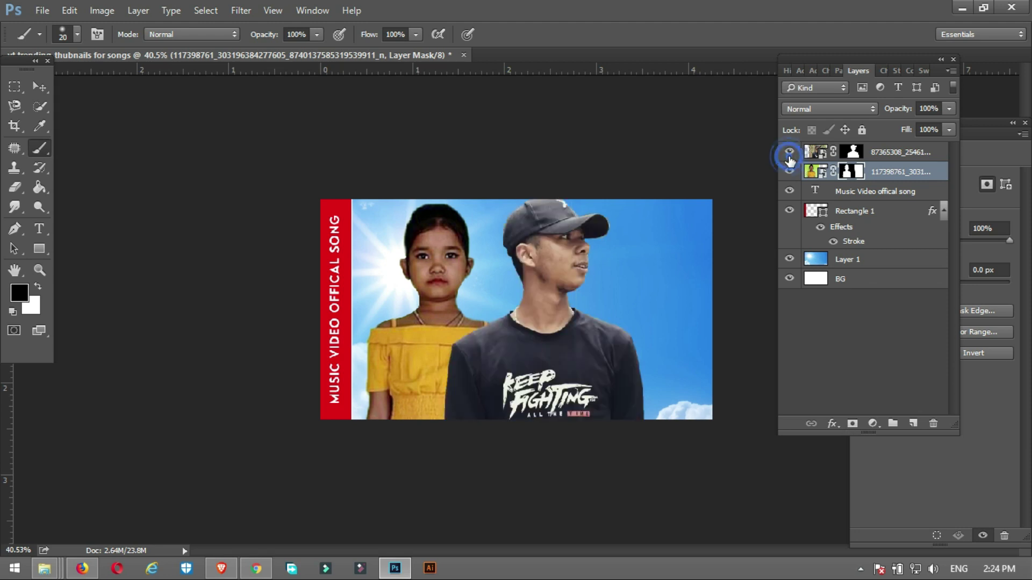
pyautogui.click(39, 88)
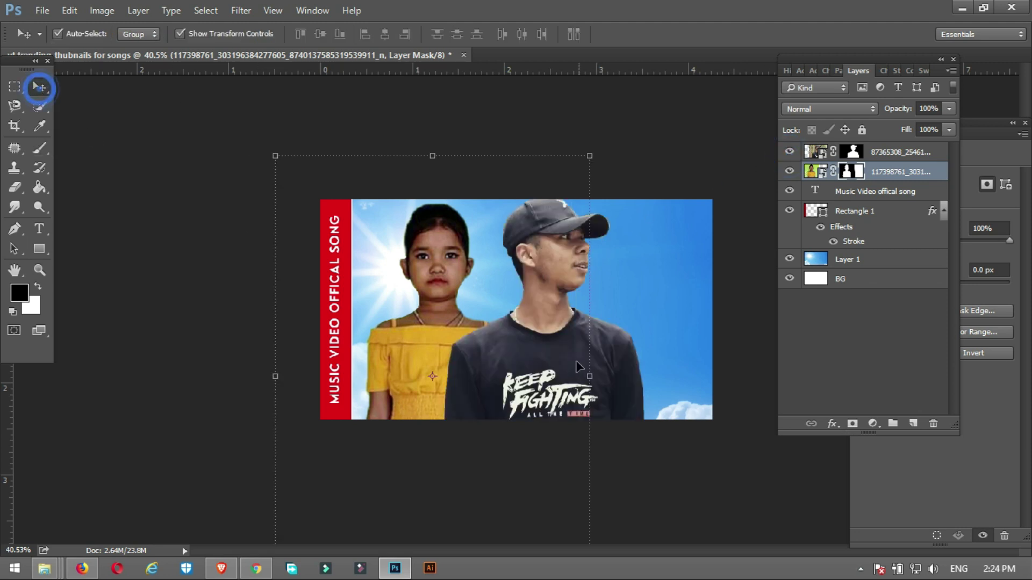
pyautogui.click(562, 294)
pyautogui.moveTo(557, 272); pyautogui.dragTo(552, 278)
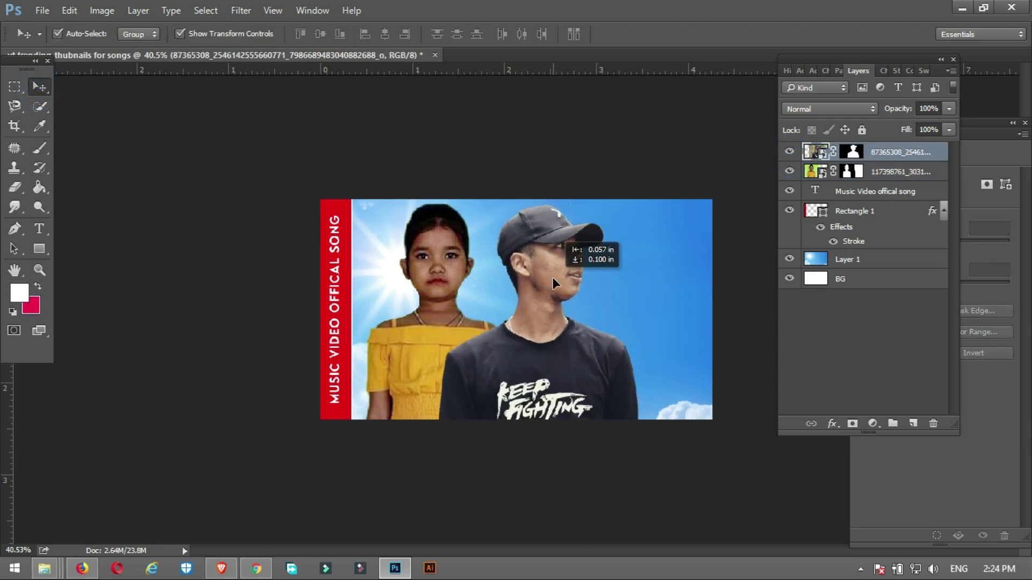
pyautogui.moveTo(448, 243); pyautogui.dragTo(436, 240)
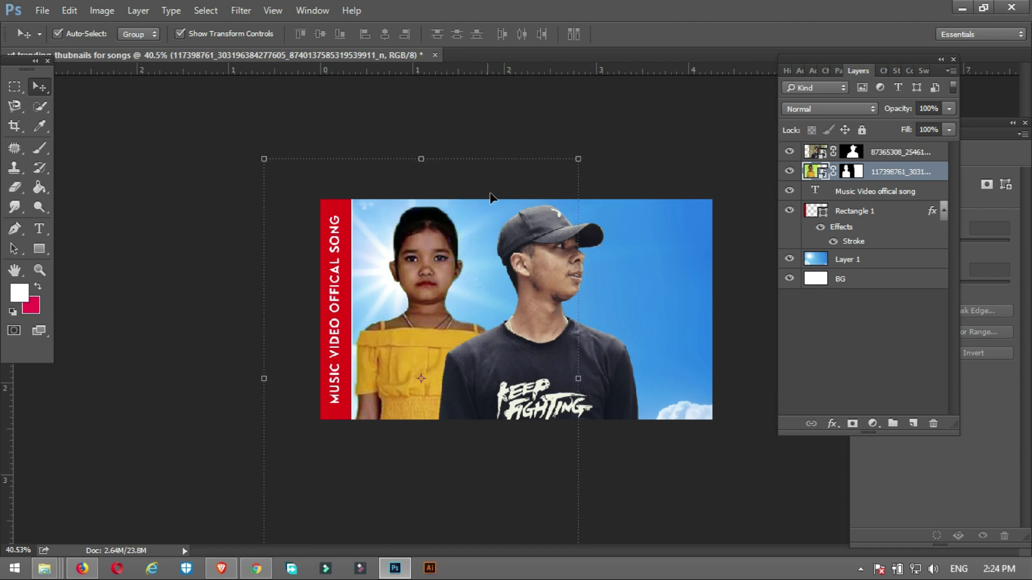
# - Scale the girl's cut-out to about 80% and position it just beside the red strip, with its lower part meeting the canvas edge
pyautogui.hotkey('ctrl', 't')
pyautogui.moveTo(575, 156); pyautogui.dragTo(564, 180)
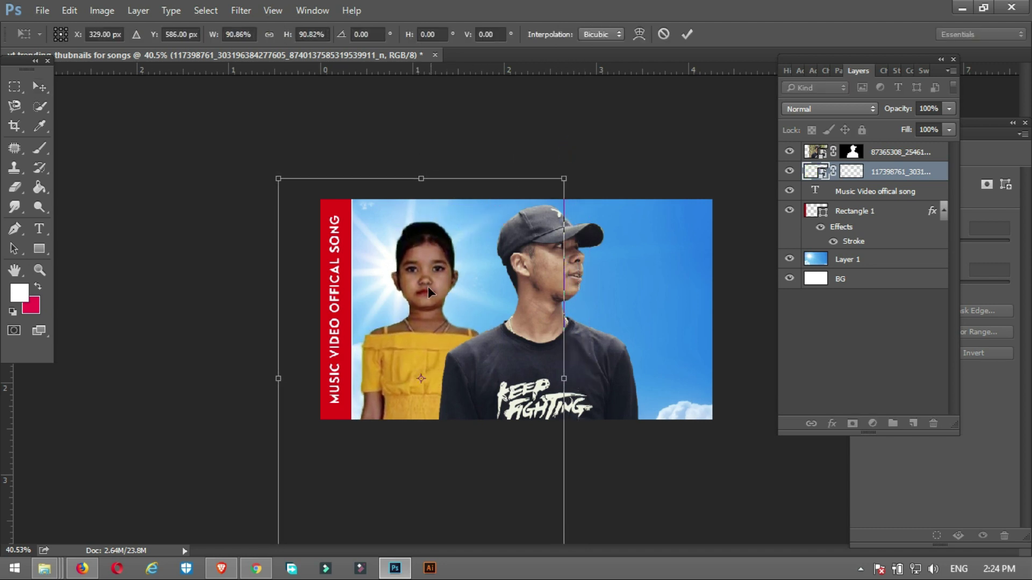
pyautogui.moveTo(427, 286); pyautogui.dragTo(426, 274)
pyautogui.moveTo(537, 315); pyautogui.dragTo(535, 310)
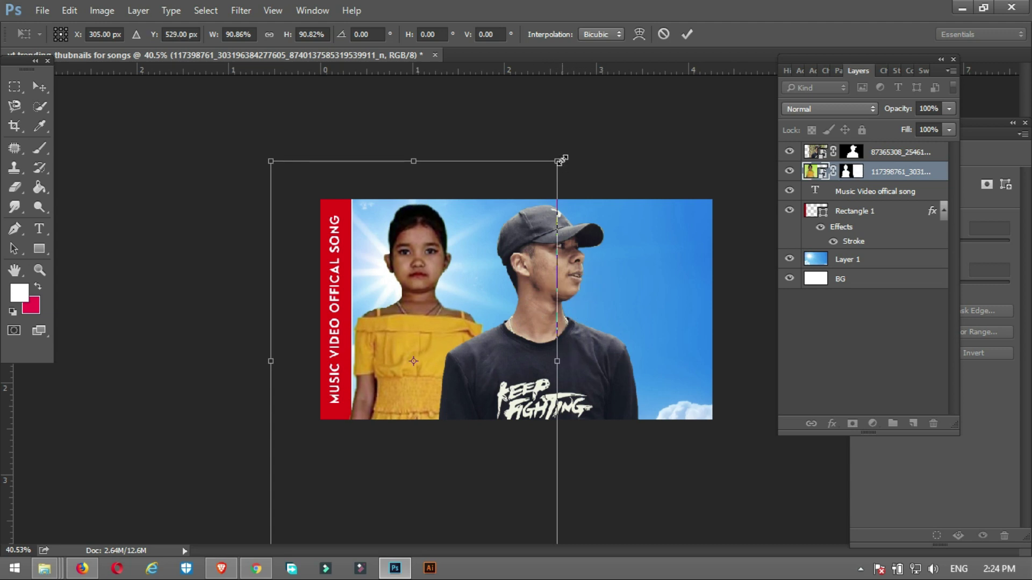
pyautogui.moveTo(560, 159); pyautogui.dragTo(540, 185)
pyautogui.moveTo(413, 361); pyautogui.dragTo(417, 276)
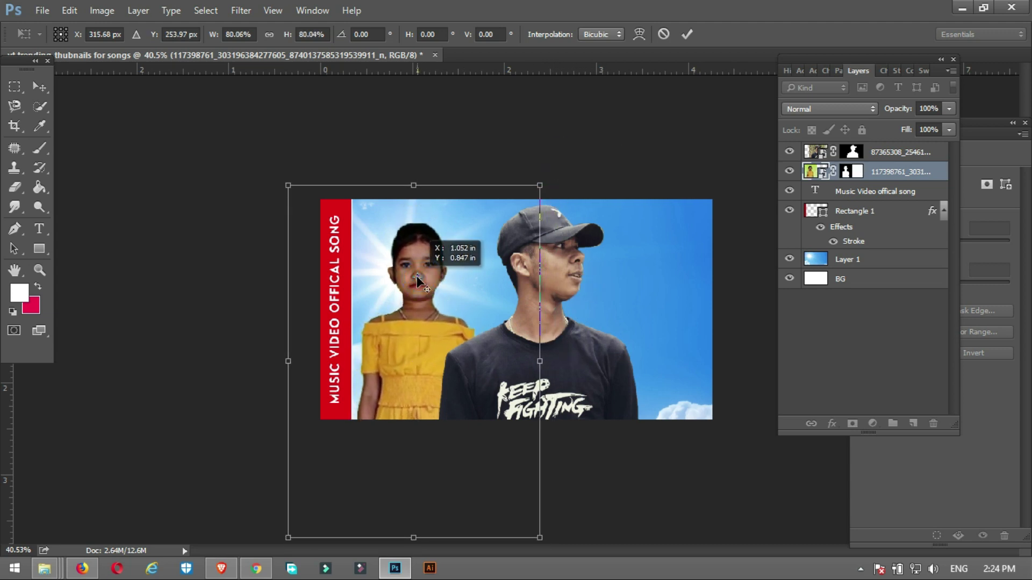
pyautogui.press('Return')
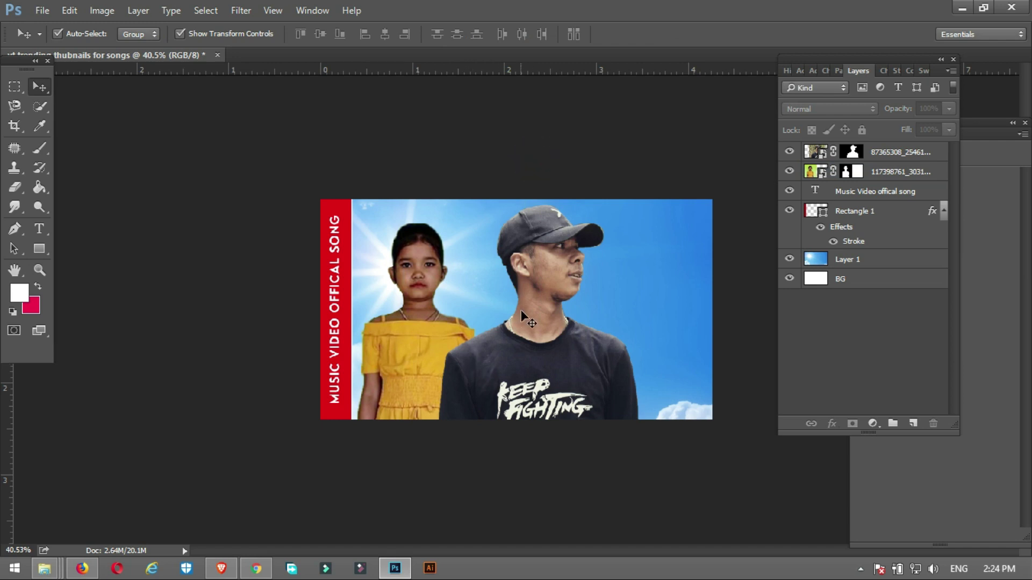
# - Scale the man's cut-out to about 88% and move it about 0.25 in left so it overlaps the girl's arm
pyautogui.click(522, 311)
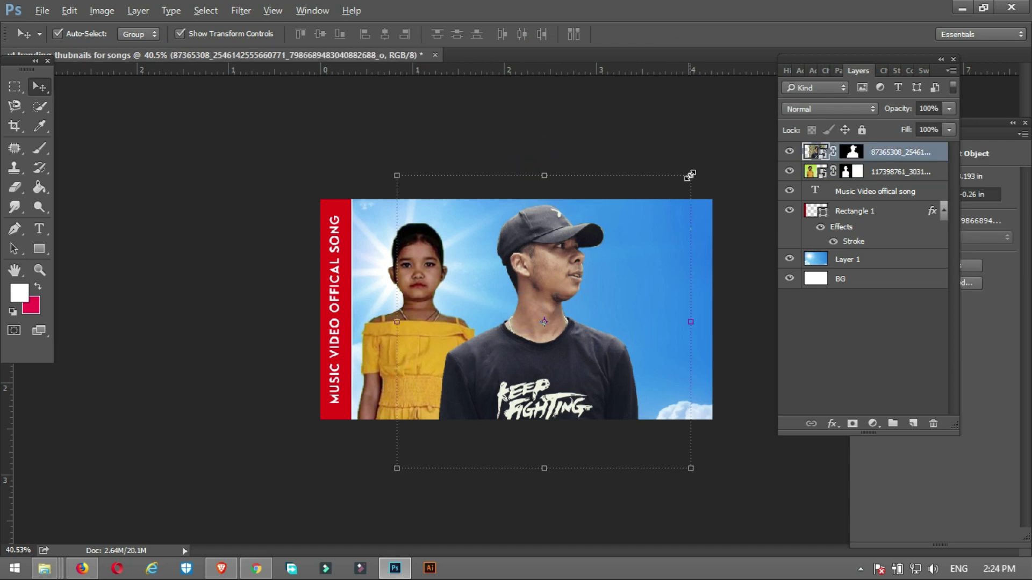
pyautogui.moveTo(690, 175); pyautogui.dragTo(671, 190)
pyautogui.moveTo(547, 274); pyautogui.dragTo(527, 277)
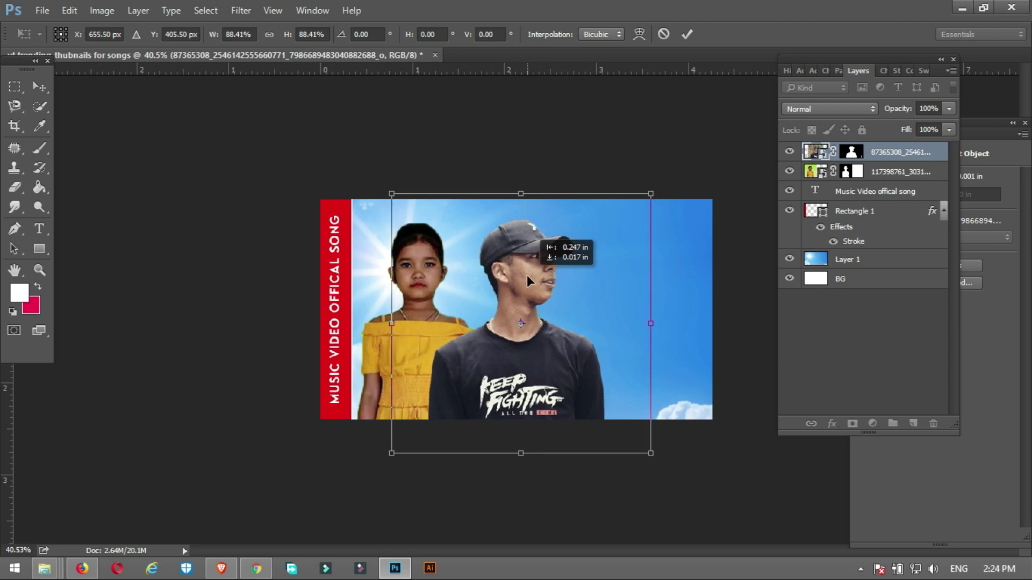
pyautogui.click(591, 119)
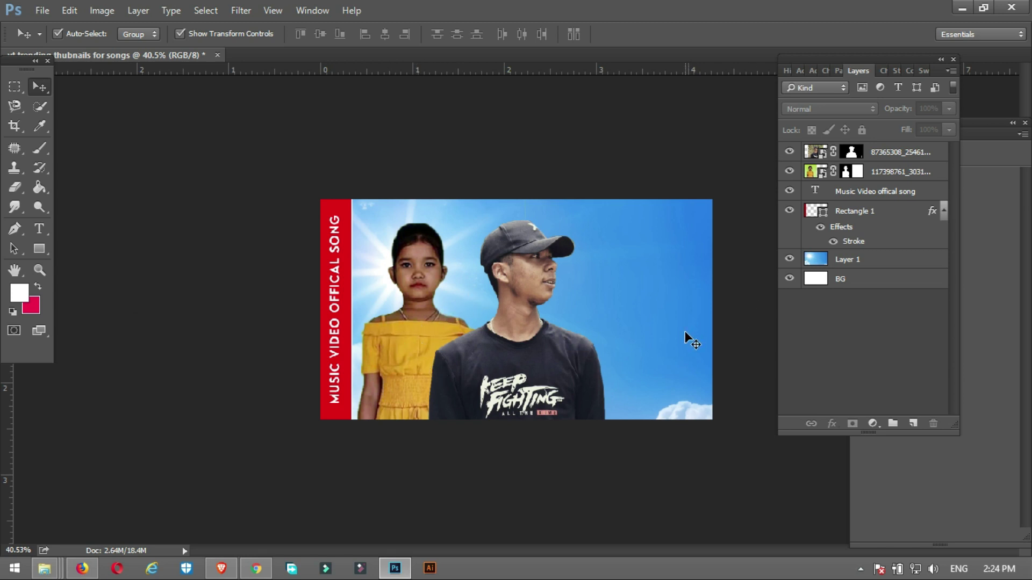
# - Add a new empty layer and place it between the man's and the girl's photo layers
pyautogui.press('b')
pyautogui.click(912, 423)
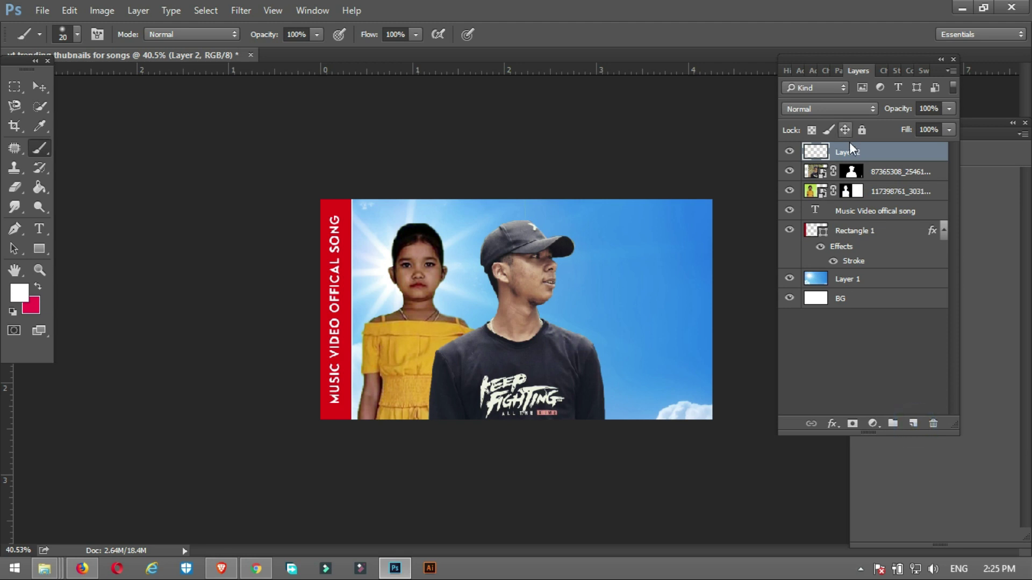
pyautogui.moveTo(849, 143); pyautogui.dragTo(845, 185)
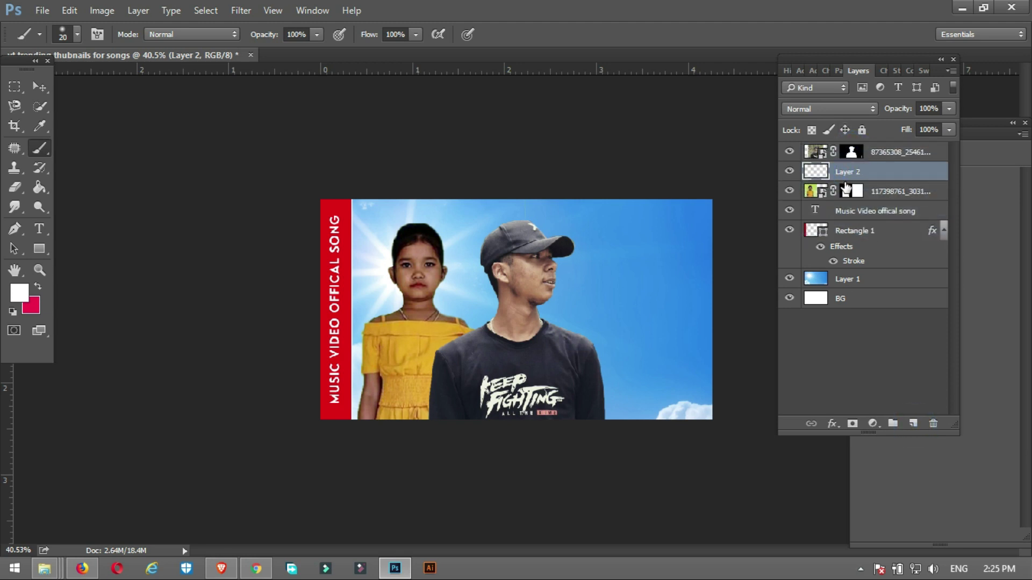
# - Set the foreground colour to a bright orange, sampled from the girl's yellow dress and then made more saturated
pyautogui.click(24, 299)
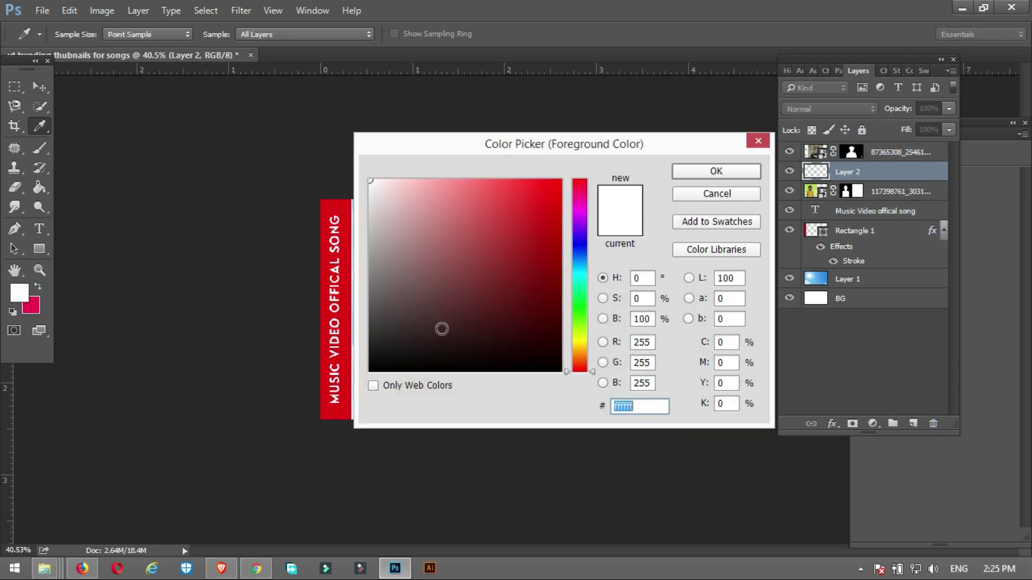
pyautogui.moveTo(531, 160); pyautogui.dragTo(682, 168)
pyautogui.click(390, 366)
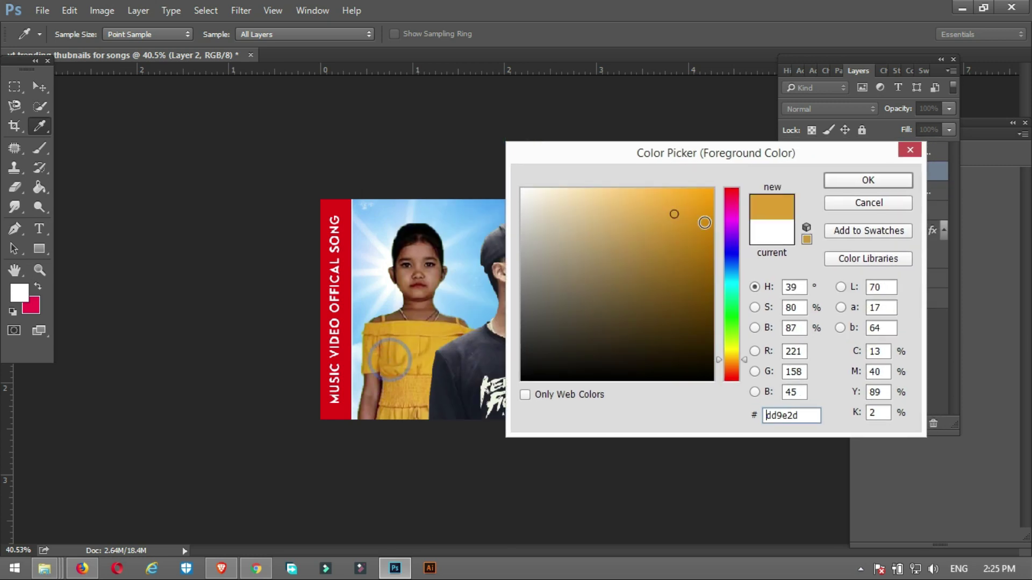
pyautogui.click(700, 198)
pyautogui.click(869, 180)
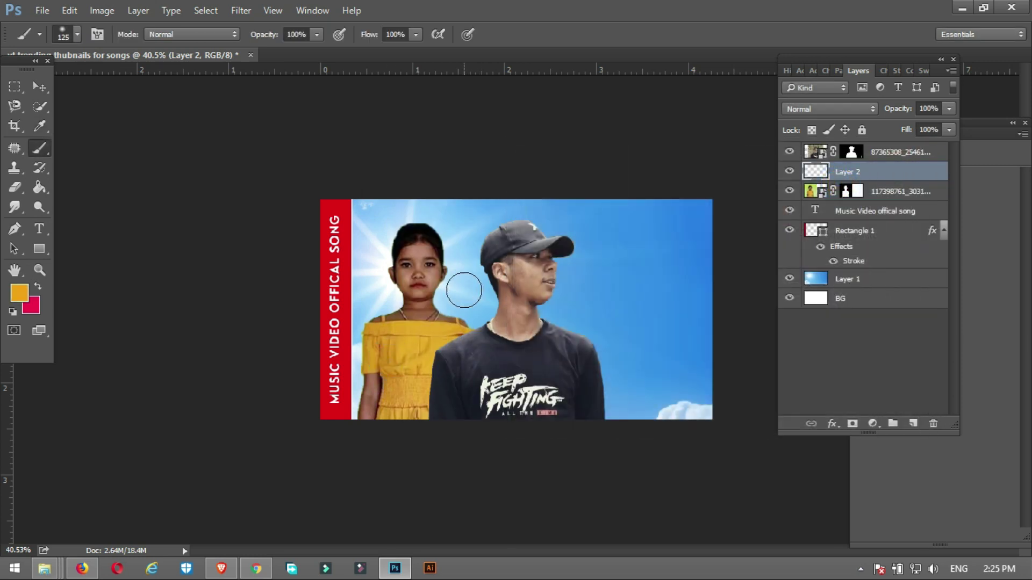
# - Paint a soft orange spot between the girl's and the man's heads with a 250 px brush
pyautogui.press(']')
pyautogui.press(']')
pyautogui.press(']')
pyautogui.press(']')
pyautogui.click(466, 297)
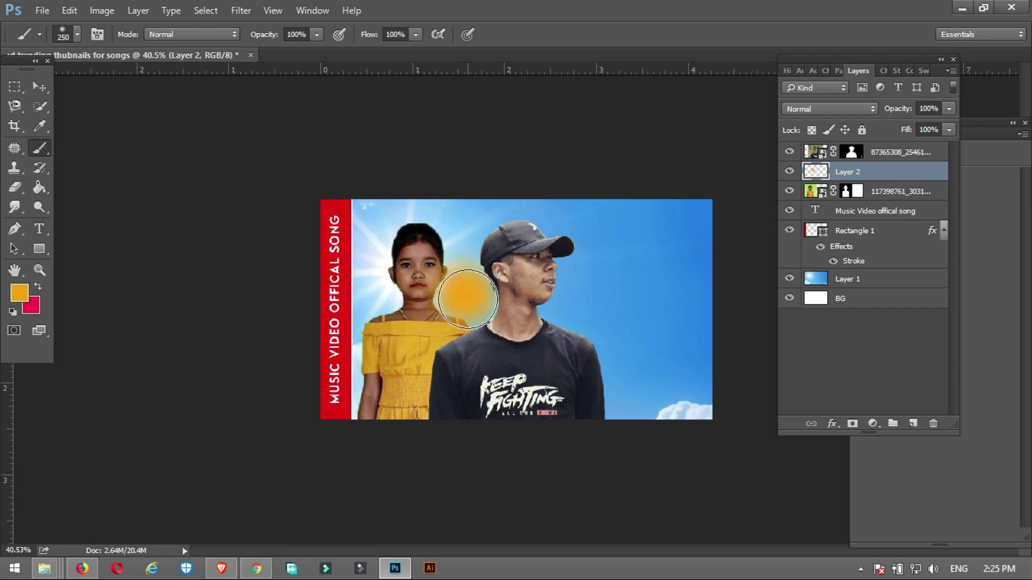
pyautogui.click(467, 298)
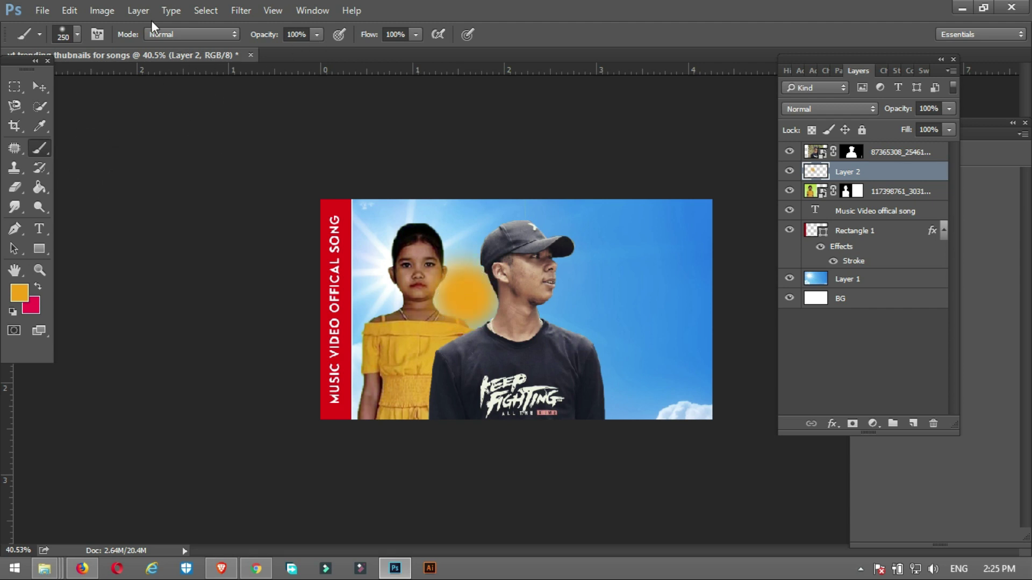
# - Soften the orange spot with a Gaussian Blur of about 9.6 pixels radius
pyautogui.click(240, 10)
pyautogui.moveTo(399, 178)
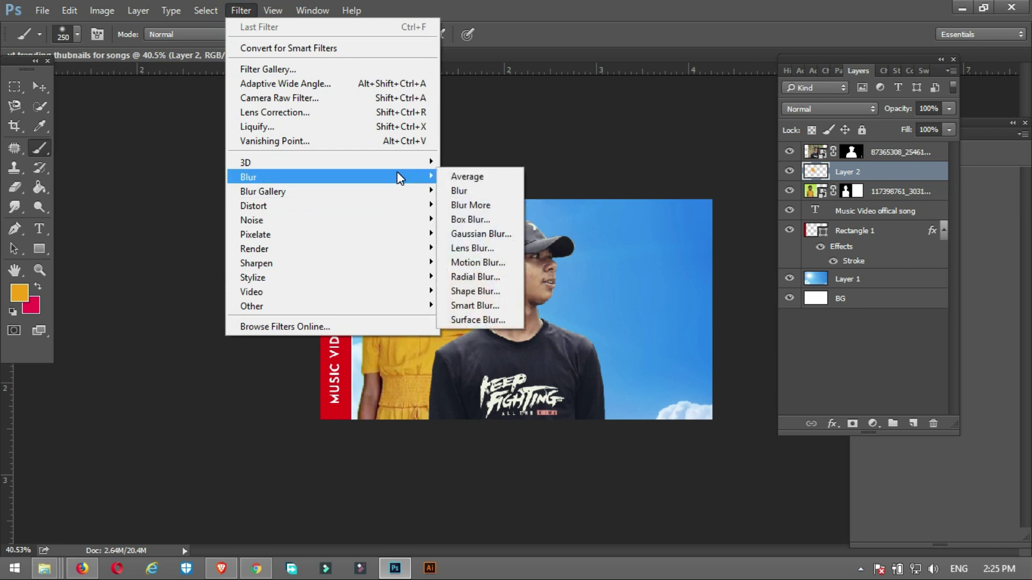
pyautogui.click(464, 234)
pyautogui.moveTo(408, 105); pyautogui.dragTo(687, 93)
pyautogui.moveTo(649, 322); pyautogui.dragTo(615, 323)
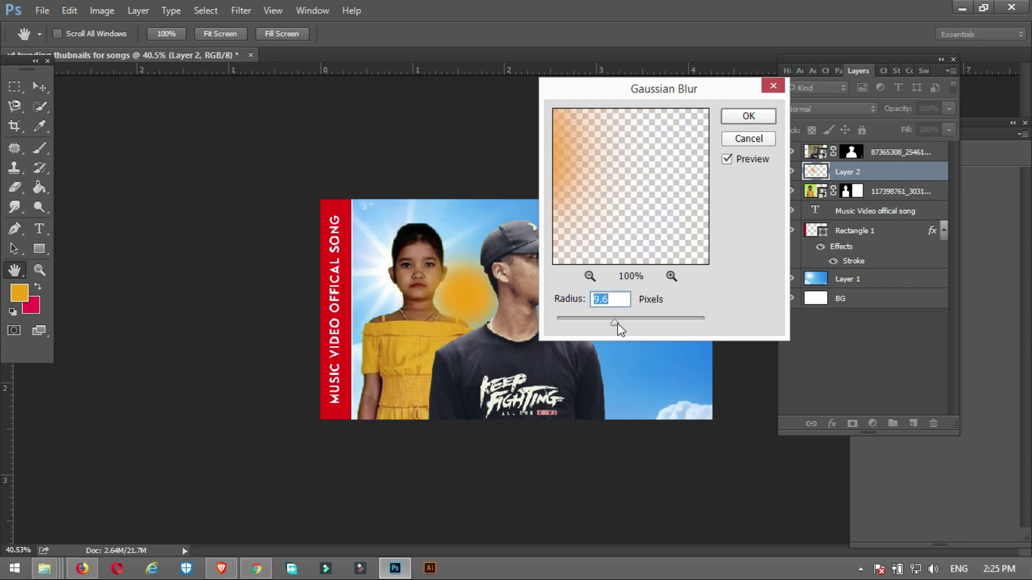
pyautogui.click(748, 115)
pyautogui.press('b')
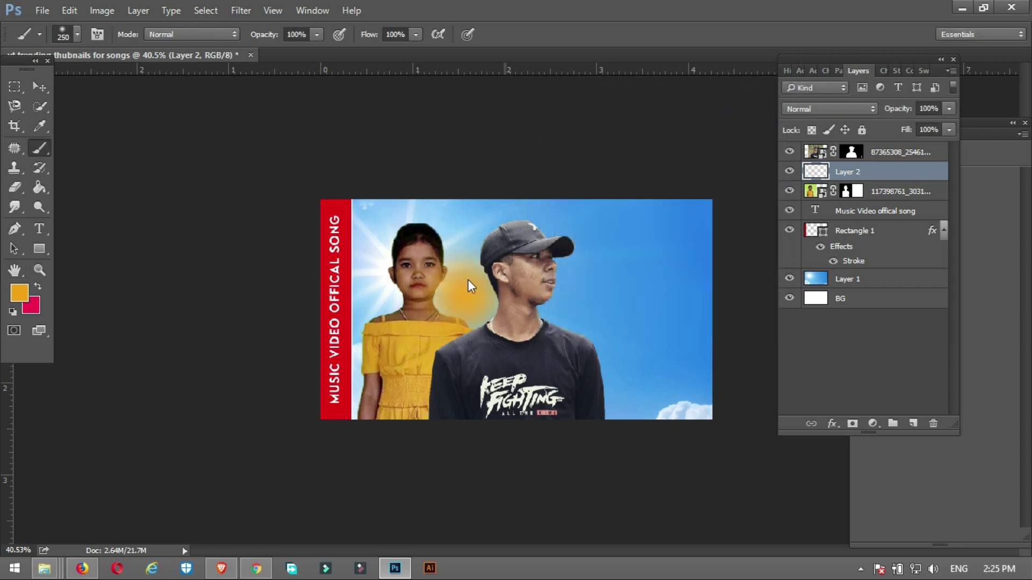
# - Distort the orange glow into a slanted shape about 94% wide and 119% high, filling the gap between the two portraits
pyautogui.hotkey('ctrl', 't')
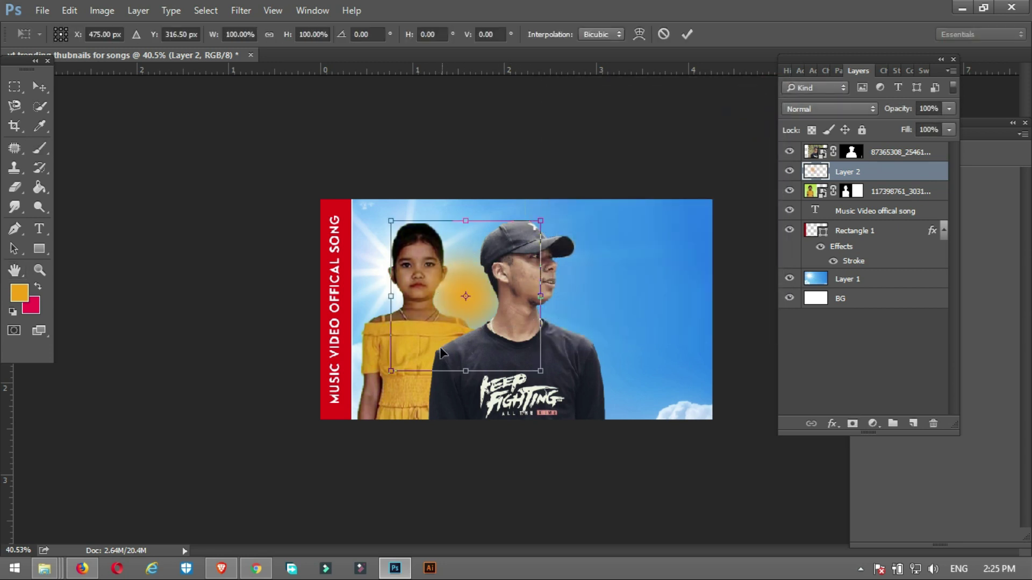
pyautogui.moveTo(405, 377); pyautogui.dragTo(449, 409)
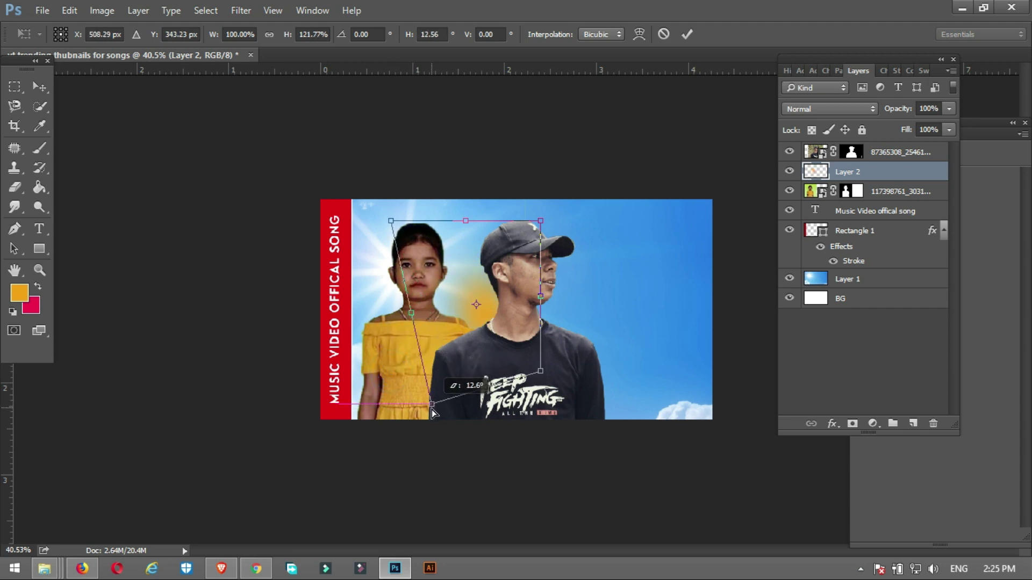
pyautogui.moveTo(541, 222); pyautogui.dragTo(488, 199)
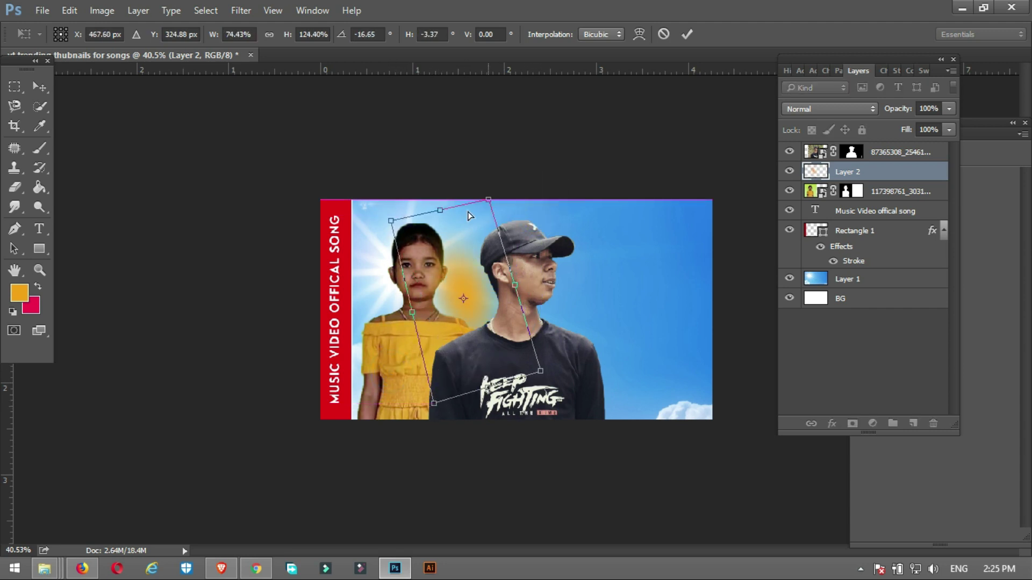
pyautogui.moveTo(391, 221); pyautogui.dragTo(437, 255)
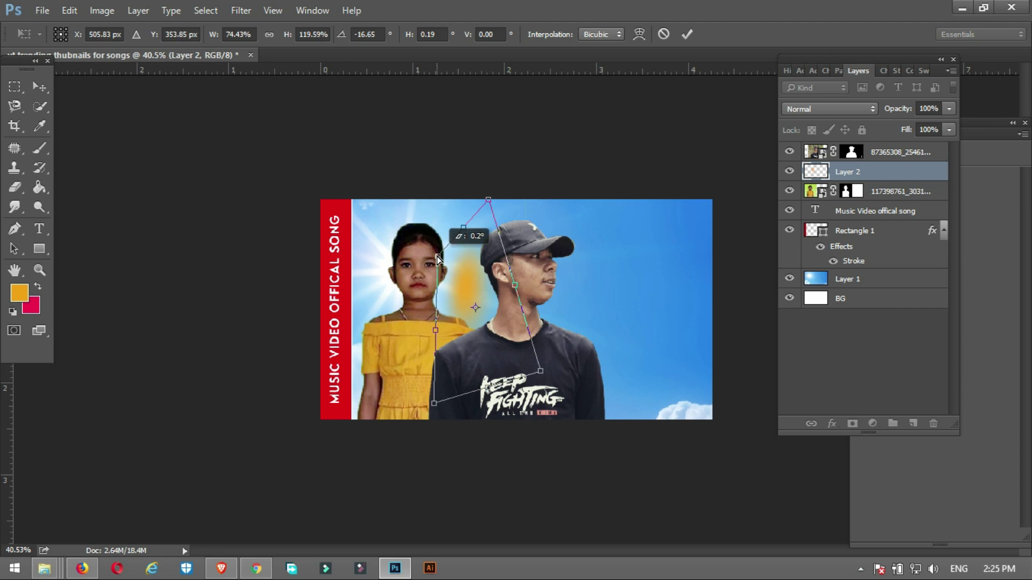
pyautogui.moveTo(514, 285); pyautogui.dragTo(539, 287)
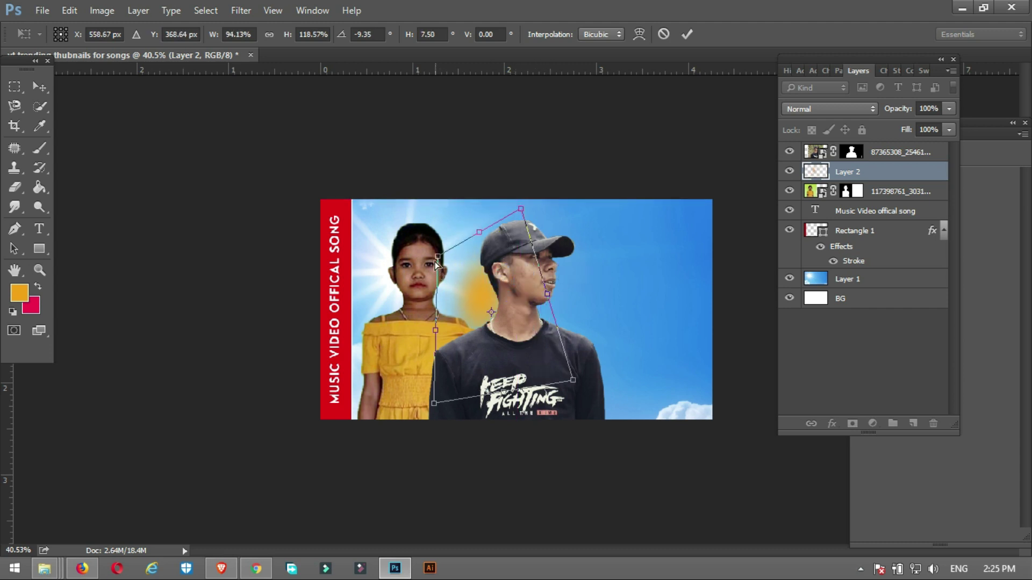
pyautogui.moveTo(438, 257)
pyautogui.mouseDown()
pyautogui.moveTo(405, 253)
pyautogui.moveTo(431, 257)
pyautogui.mouseUp()
pyautogui.moveTo(490, 287); pyautogui.dragTo(477, 292)
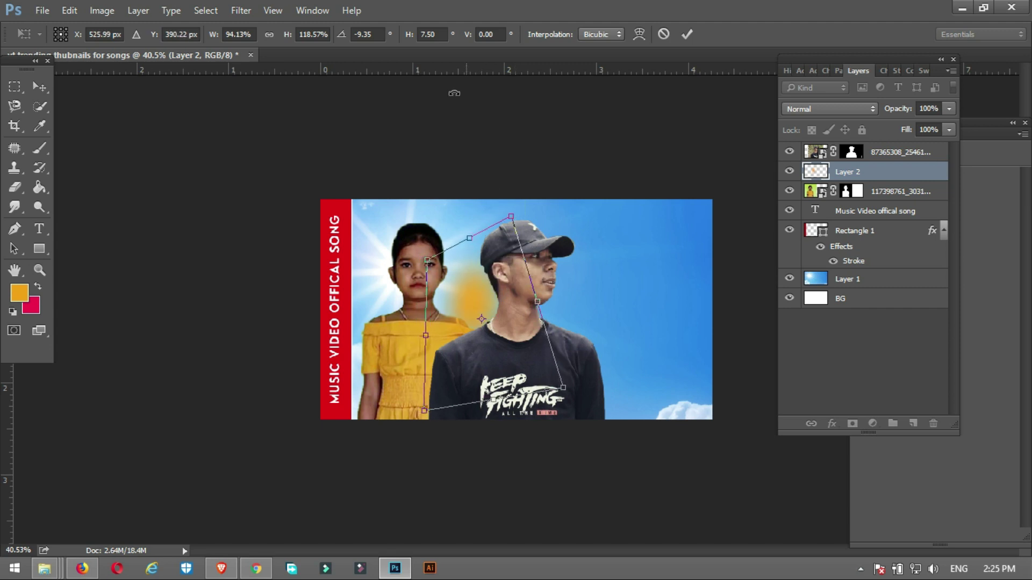
pyautogui.press('Return')
pyautogui.press('b')
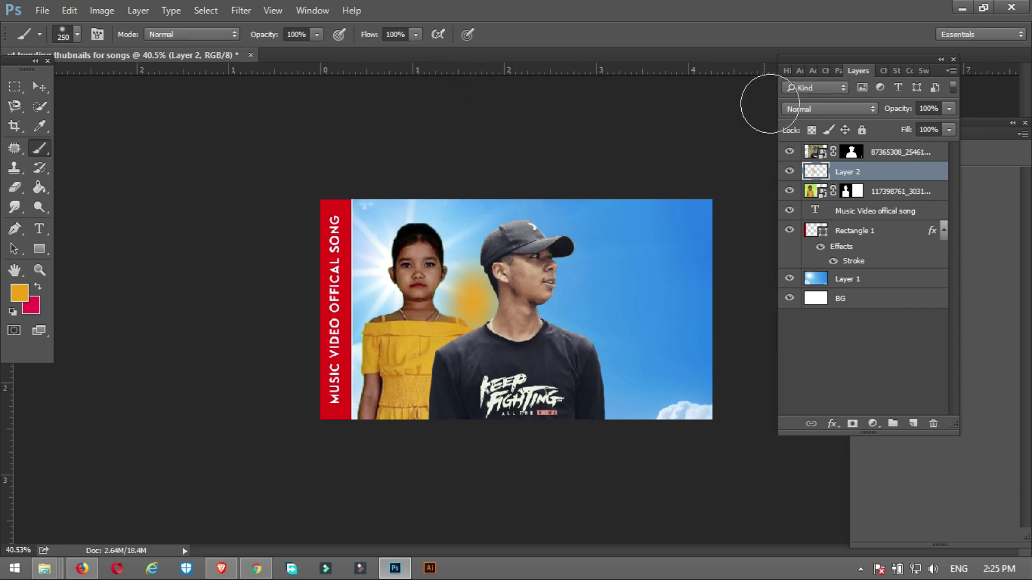
# - Move the orange glow up and left beside the girl's head and place its layer beneath the girl's photo layer
pyautogui.press('v')
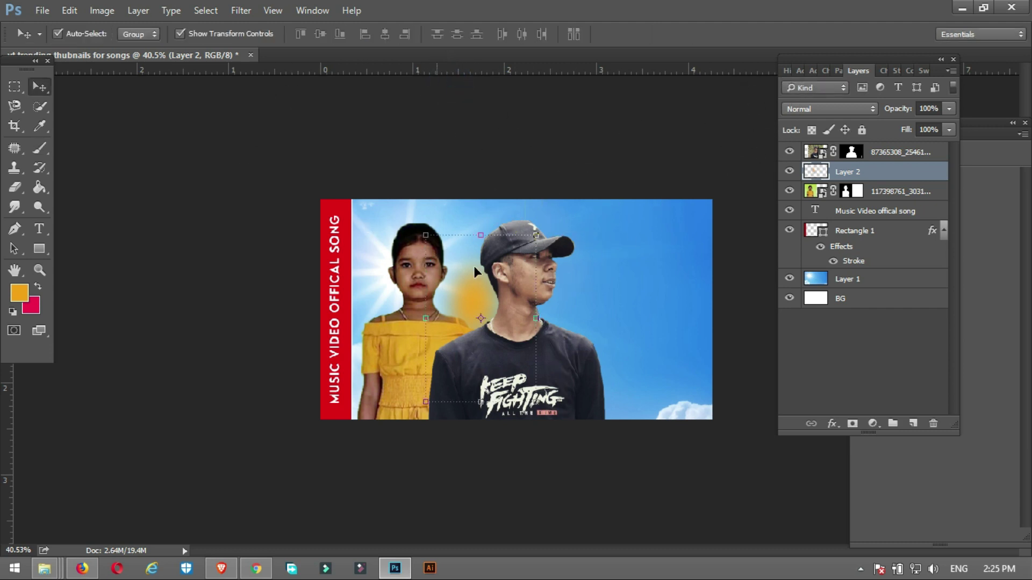
pyautogui.moveTo(474, 266); pyautogui.dragTo(430, 238)
pyautogui.moveTo(869, 173); pyautogui.dragTo(849, 203)
pyautogui.moveTo(459, 233); pyautogui.dragTo(469, 245)
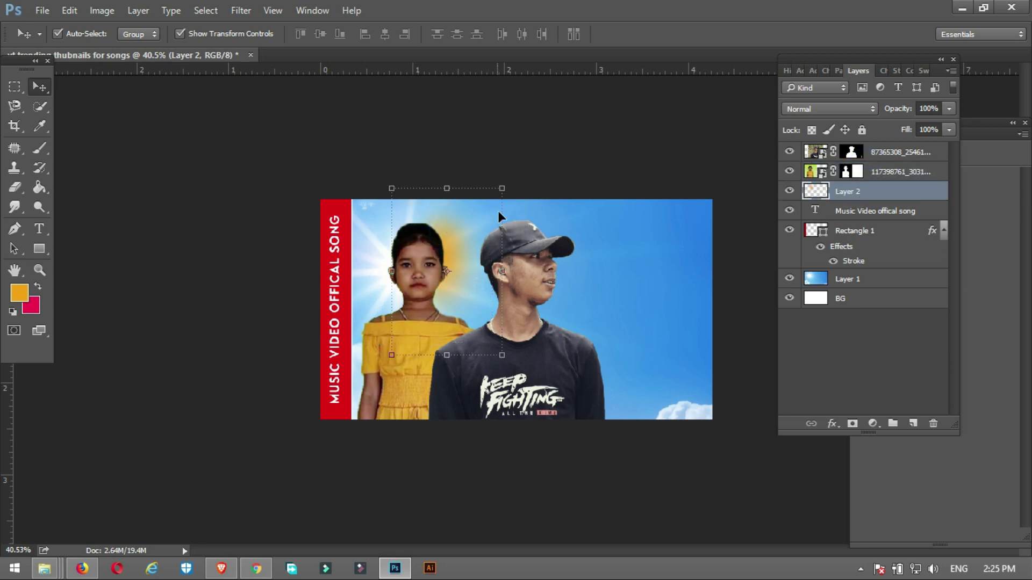
# - Rotate the glow to about -46°, stretch it to about 234% width and 144% height, and lower it behind the girl's face and neck
pyautogui.click(514, 181)
pyautogui.moveTo(514, 182); pyautogui.dragTo(448, 158)
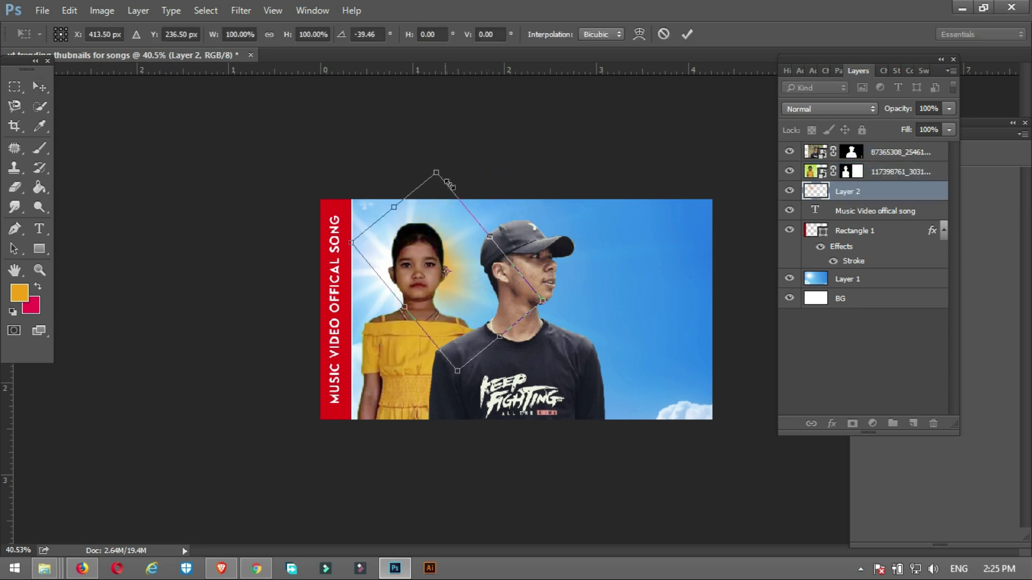
pyautogui.moveTo(539, 301); pyautogui.dragTo(651, 279)
pyautogui.moveTo(468, 383); pyautogui.dragTo(470, 464)
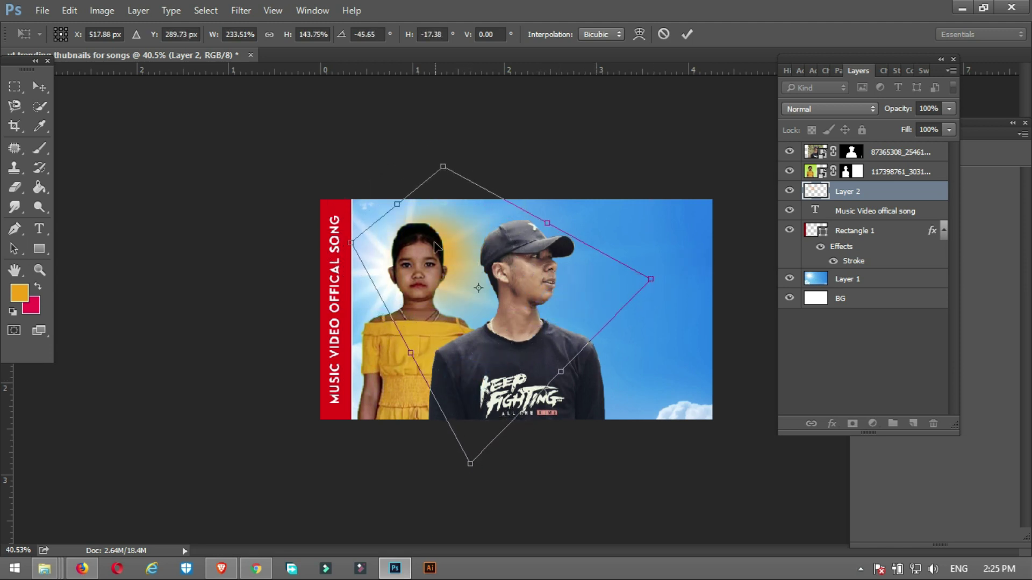
pyautogui.moveTo(444, 224); pyautogui.dragTo(442, 248)
pyautogui.click(507, 134)
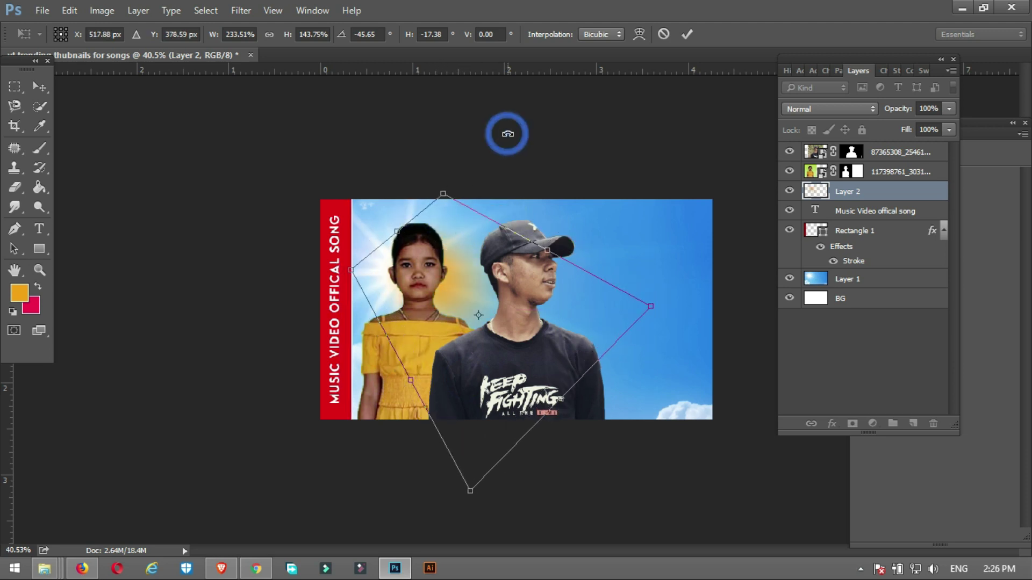
pyautogui.press('Return')
pyautogui.click(506, 132)
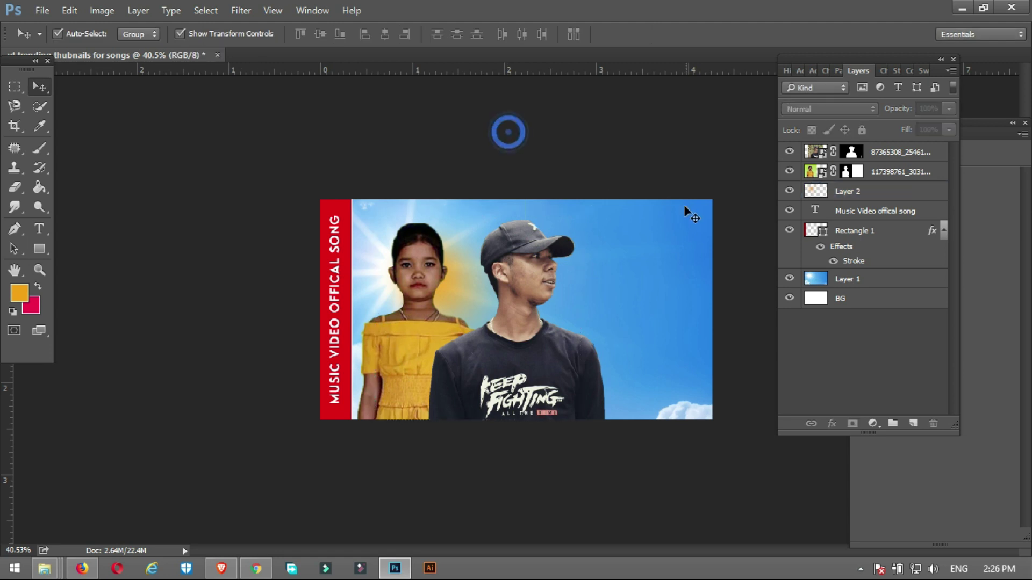
pyautogui.click(460, 275)
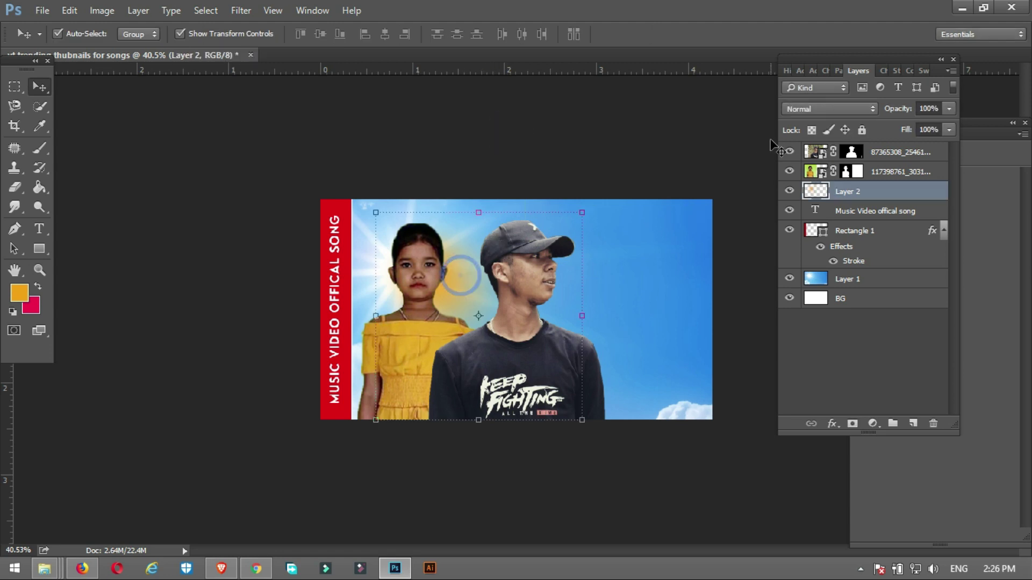
# - Set the orange glow layer's fill to 23% and its opacity to 69%
pyautogui.click(949, 130)
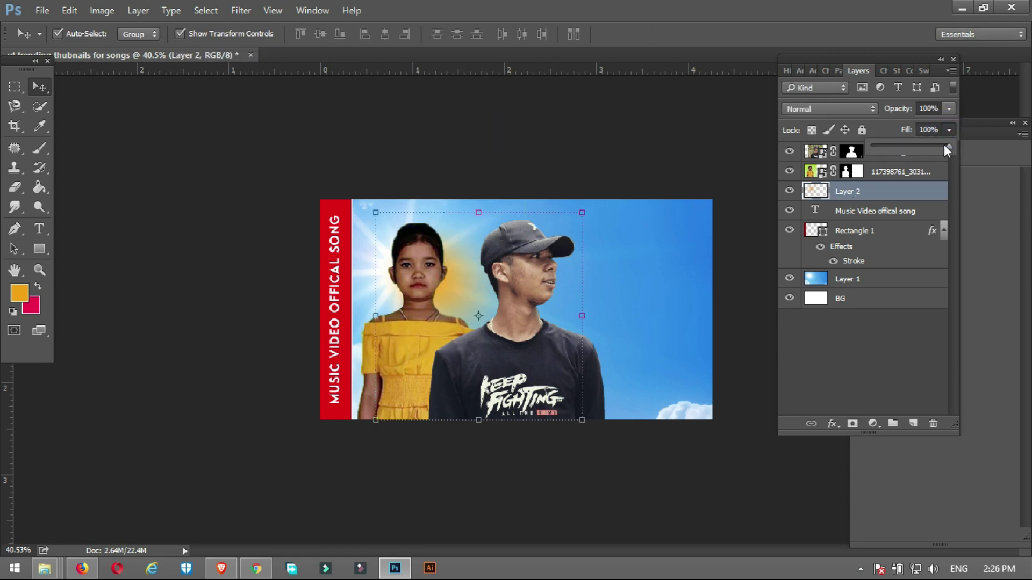
pyautogui.click(949, 109)
pyautogui.moveTo(944, 125); pyautogui.dragTo(906, 128)
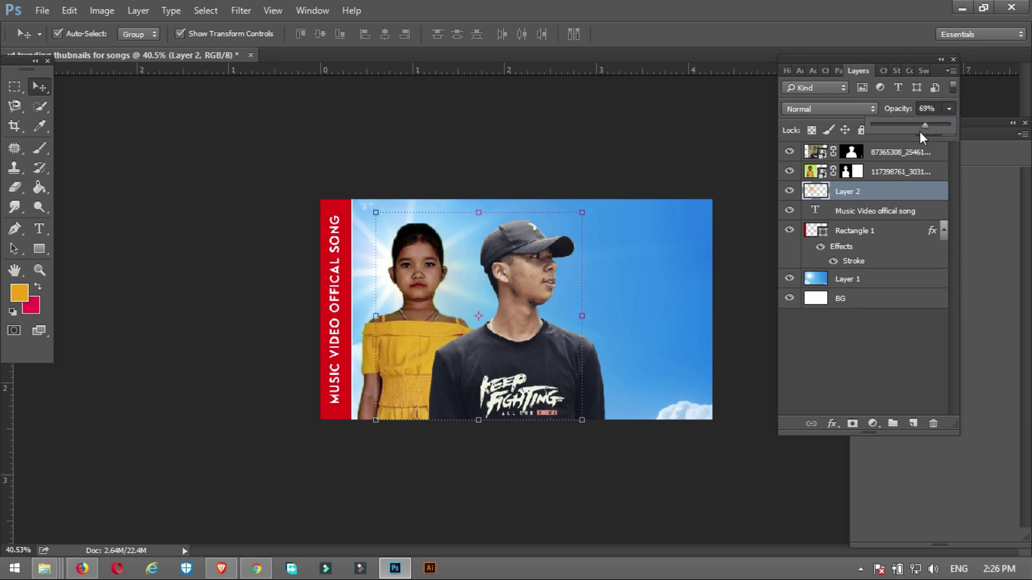
pyautogui.click(586, 97)
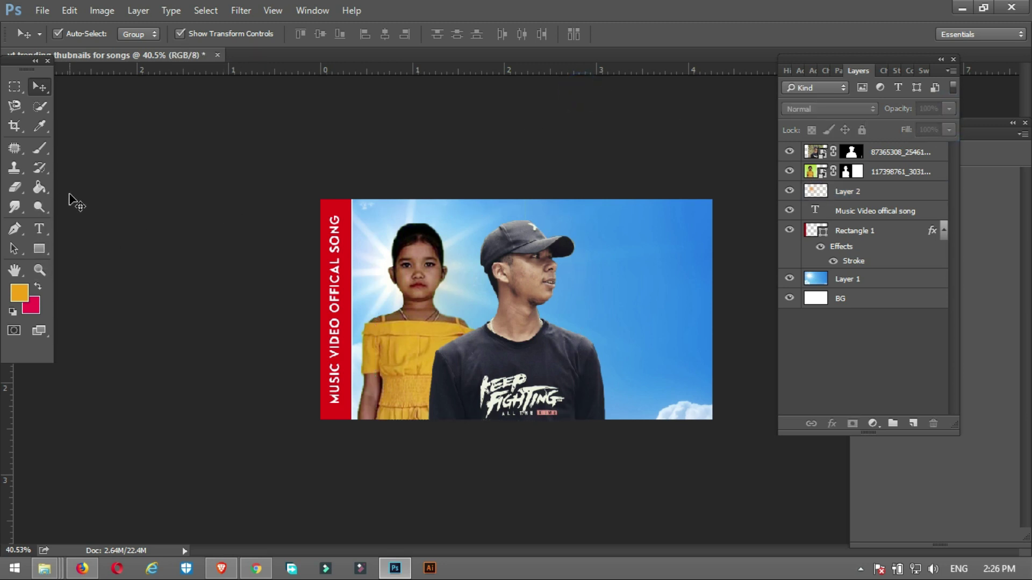
# - Add an empty layer above the orange glow layer, naming the glow layer "glow" and the new one "pattern"
pyautogui.press('b')
pyautogui.click(854, 194)
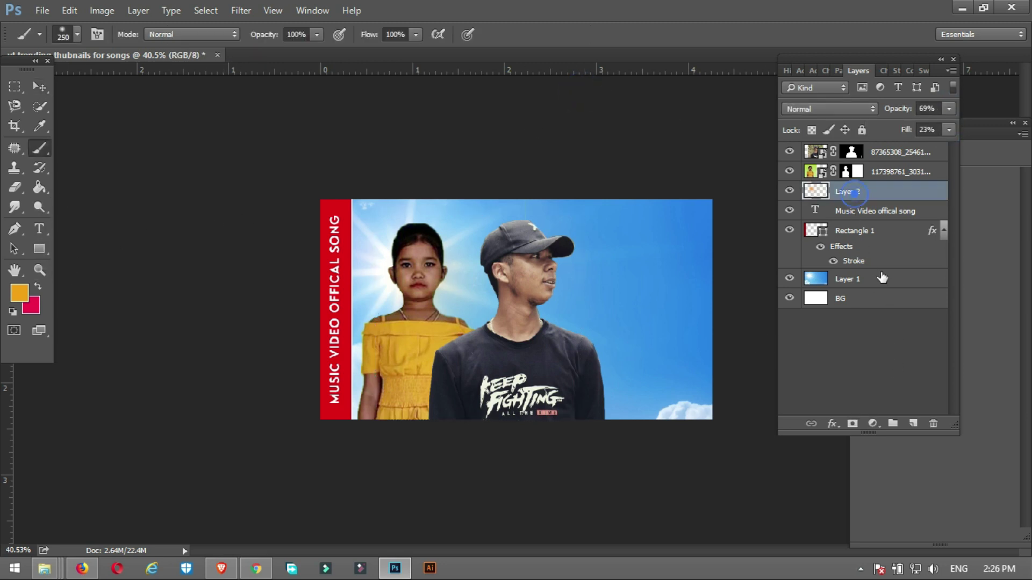
pyautogui.click(912, 423)
pyautogui.doubleClick(849, 212)
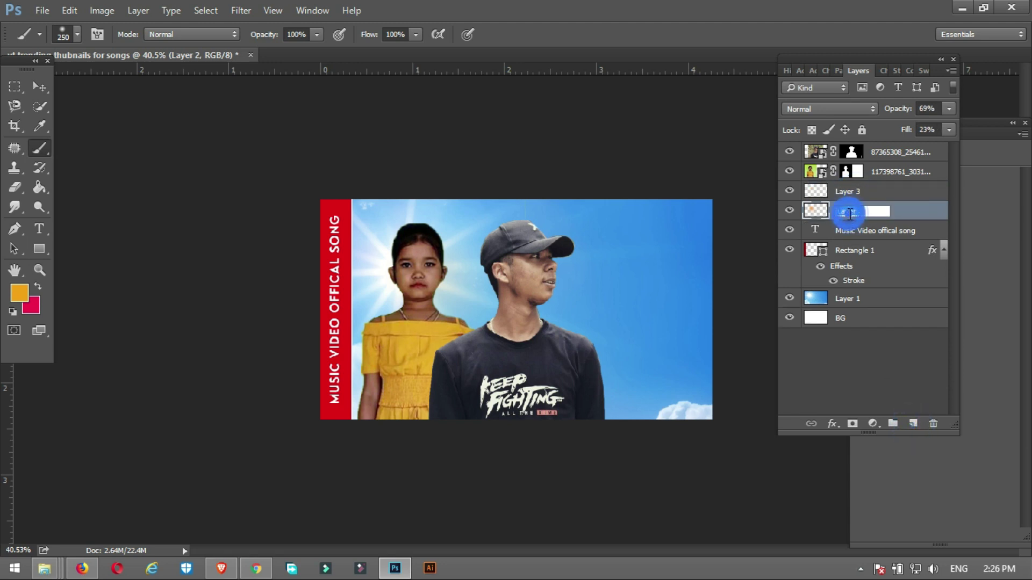
pyautogui.write('g')
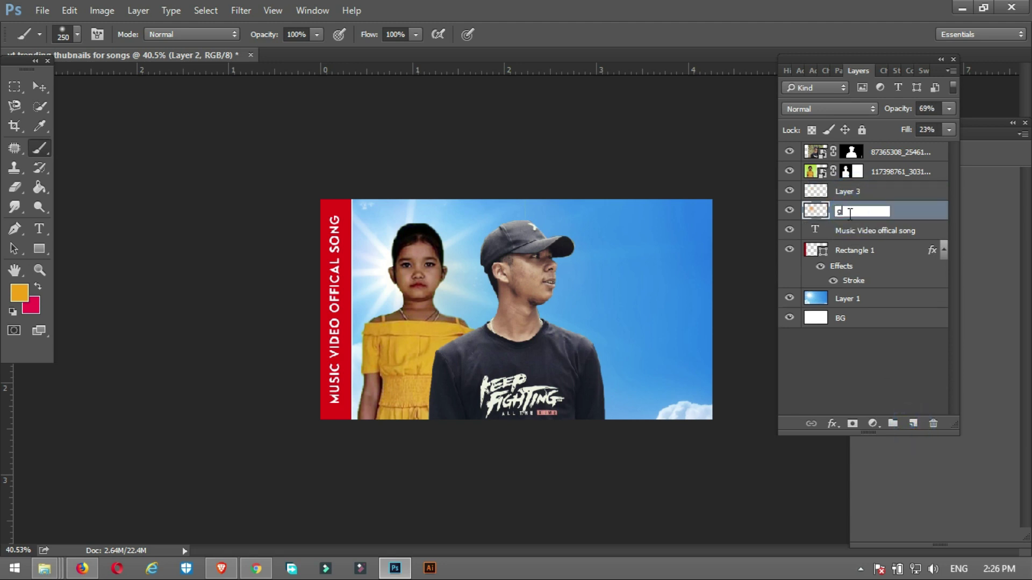
pyautogui.write('low')
pyautogui.press('Return')
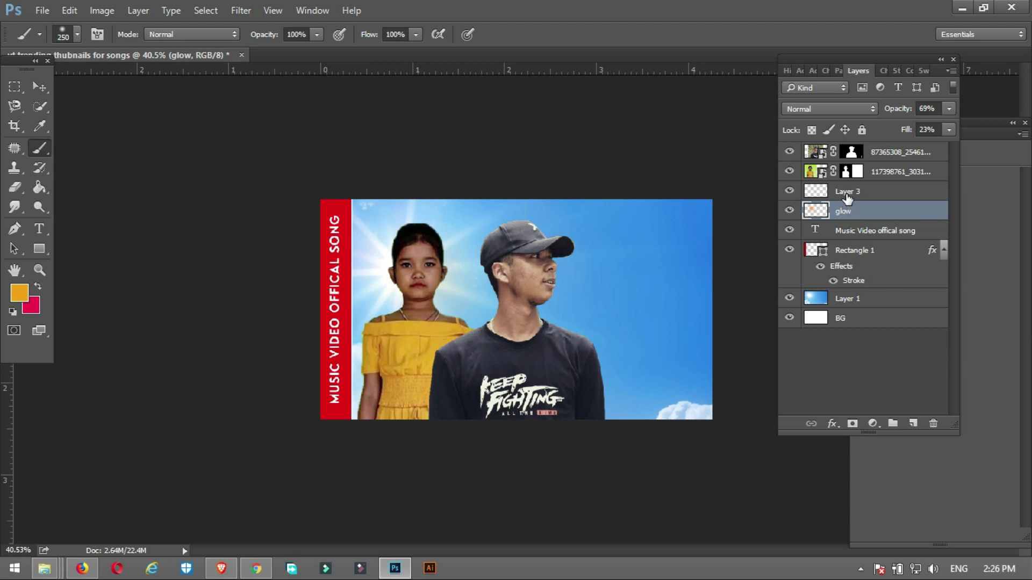
pyautogui.doubleClick(847, 192)
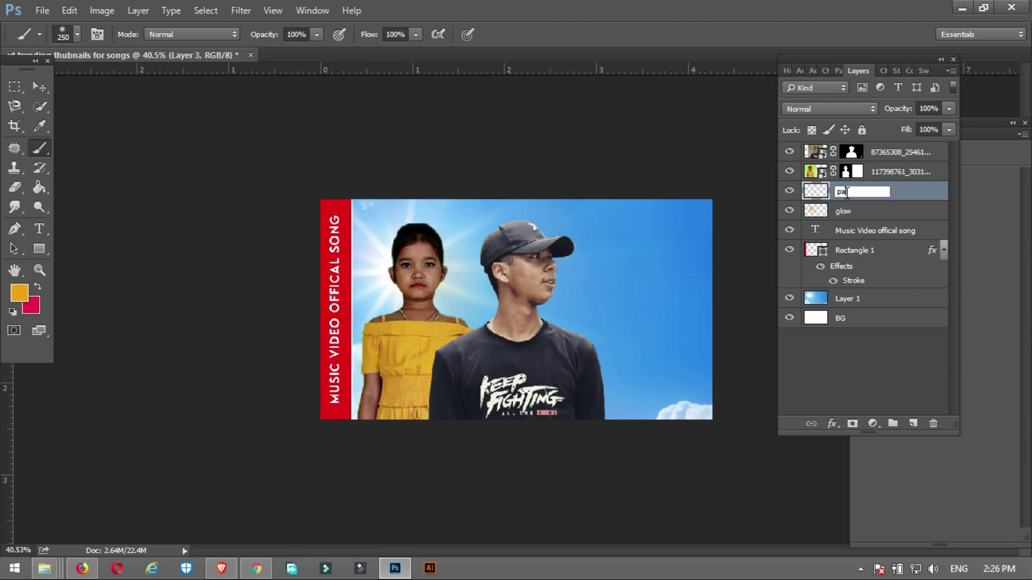
pyautogui.write('pattern')
pyautogui.press('Return')
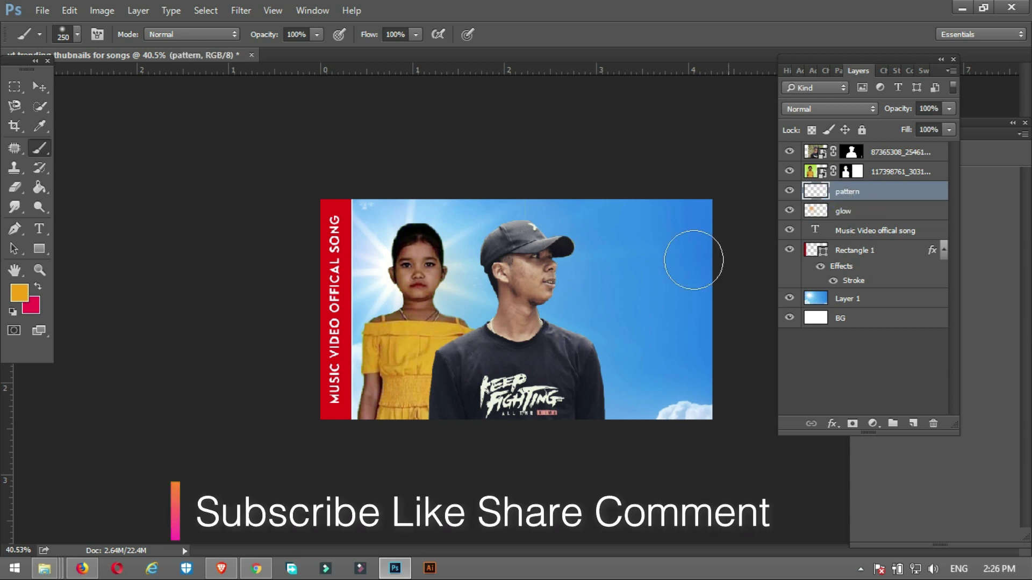
# - Choose the mottled 65 px texture brush and enlarge it to 1000 px
pyautogui.rightClick(496, 288)
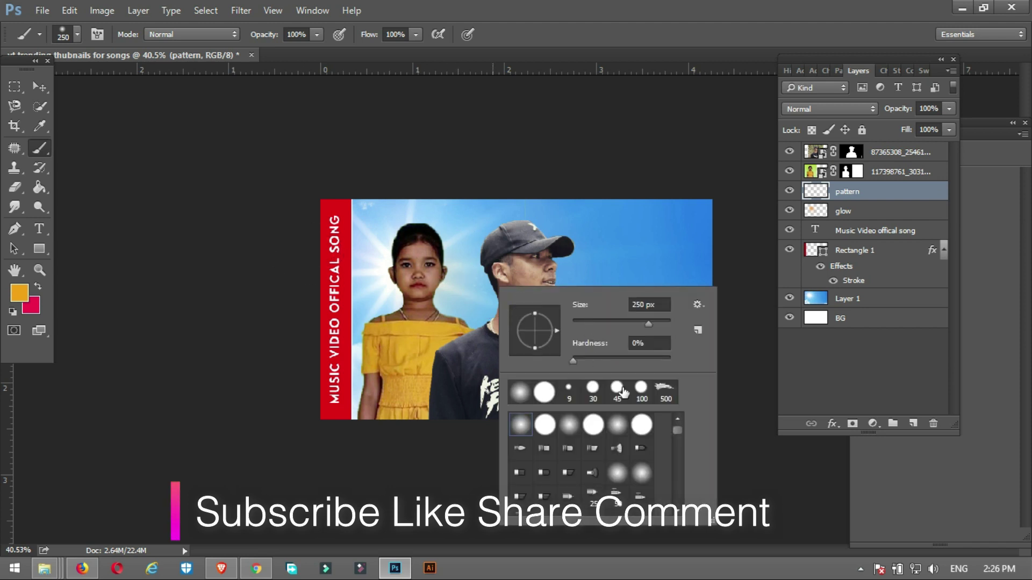
pyautogui.scroll(-8, 670, 438)
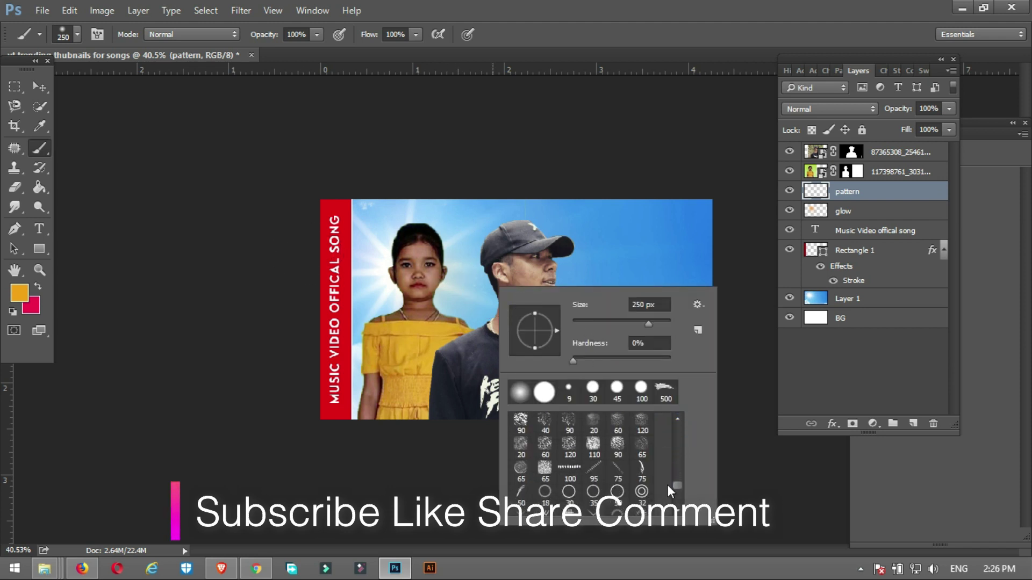
pyautogui.click(542, 463)
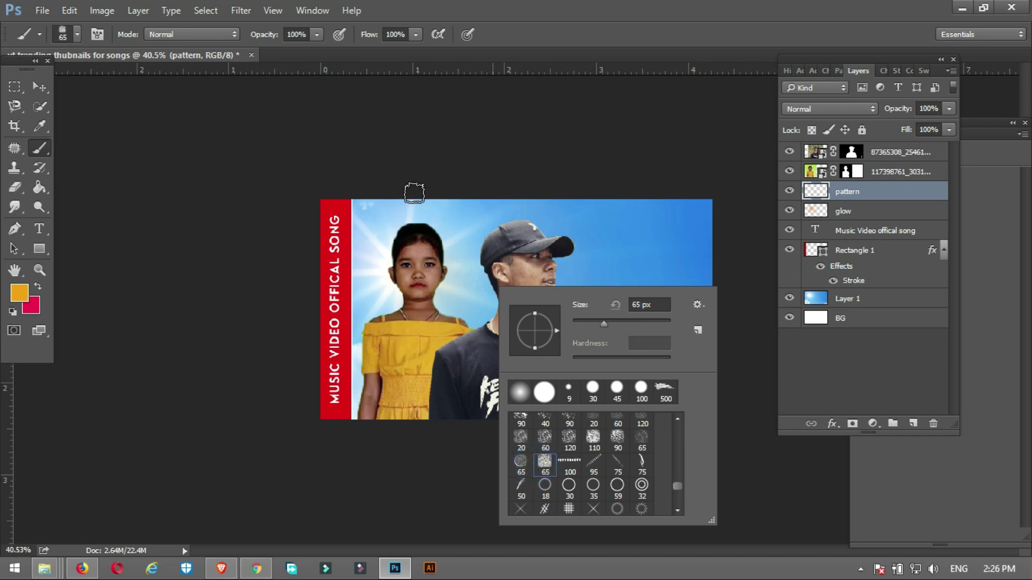
pyautogui.click(644, 151)
pyautogui.press(']')
pyautogui.press(']')
pyautogui.press(']')
pyautogui.press(']')
pyautogui.press(']')
pyautogui.press(']')
pyautogui.press(']')
pyautogui.press(']')
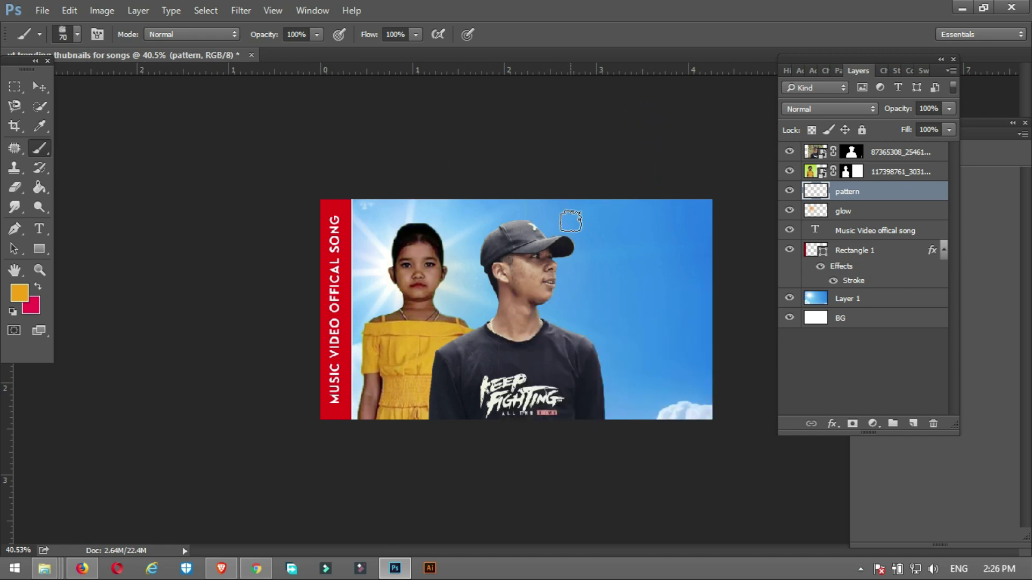
pyautogui.press(']')
pyautogui.press(']')
pyautogui.press(']')
pyautogui.press(']')
pyautogui.press(']')
pyautogui.press(']')
pyautogui.press(']')
pyautogui.press(']')
pyautogui.press(']')
pyautogui.press(']')
pyautogui.press(']')
pyautogui.press(']')
pyautogui.press(']')
pyautogui.press(']')
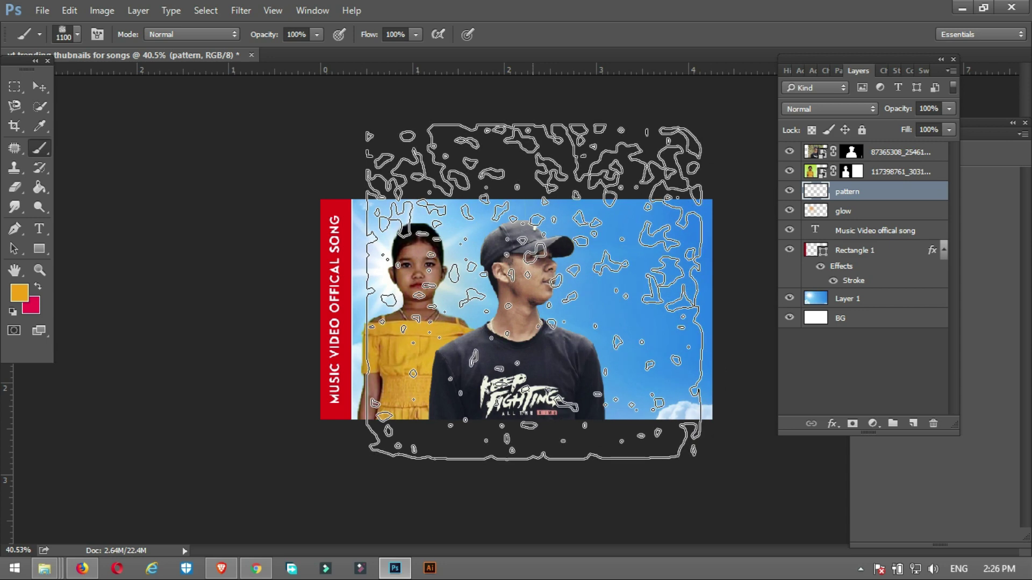
pyautogui.press('[')
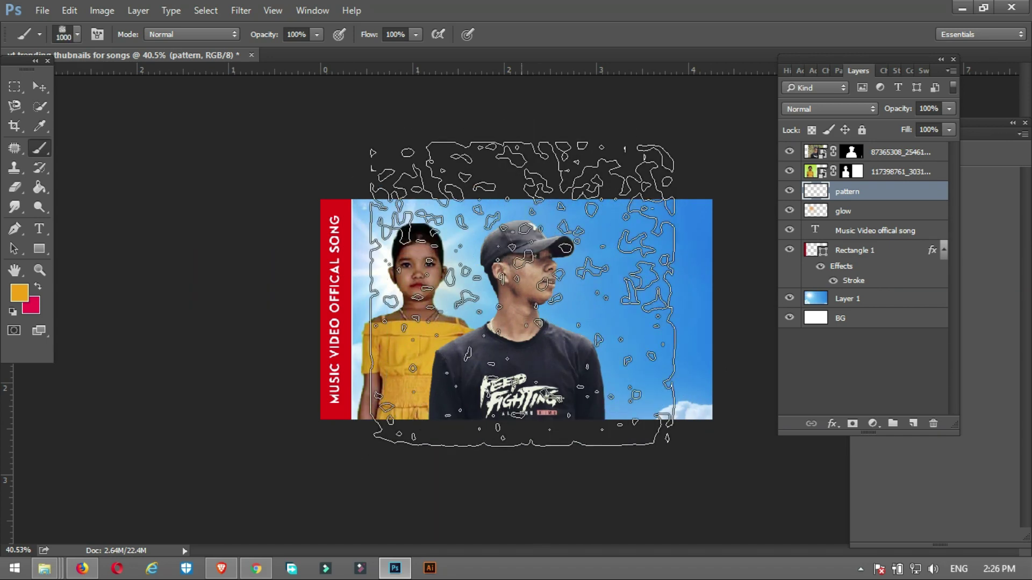
# - Stamp the texture once in white over the middle of the canvas on the pattern layer
pyautogui.press('d')
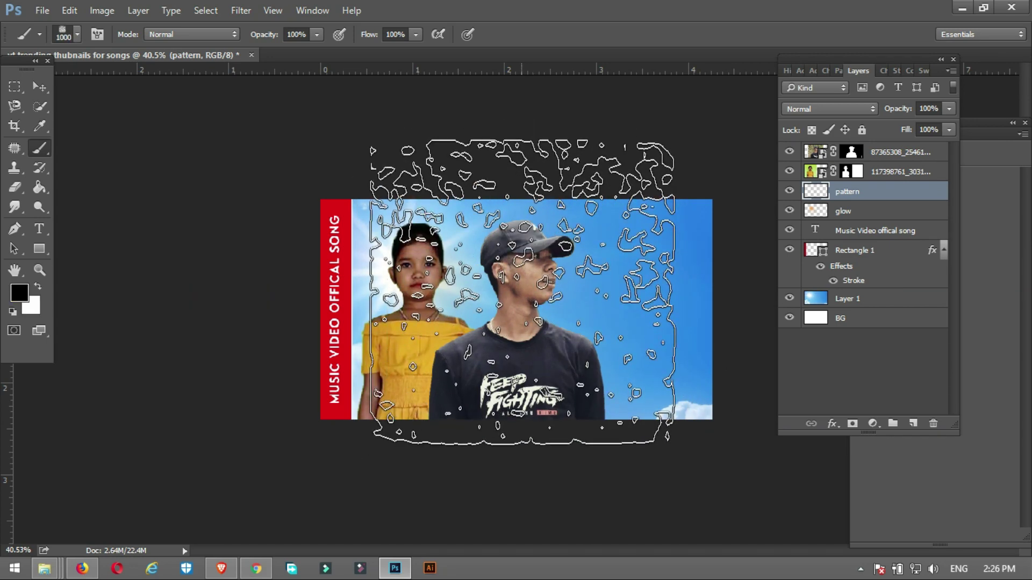
pyautogui.press('x')
pyautogui.click(522, 291)
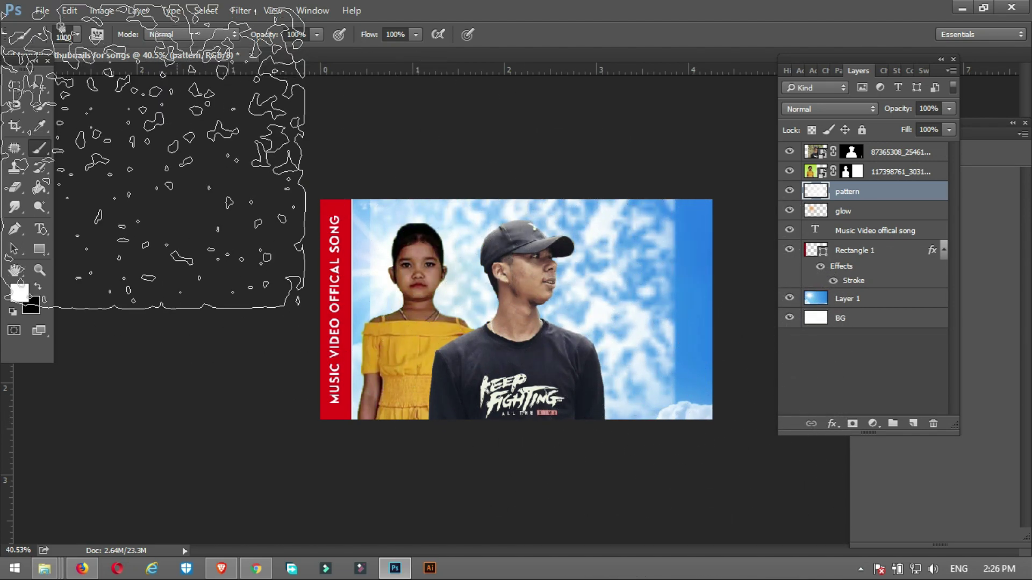
# - Stretch the white pattern horizontally past both side edges of the canvas, keeping its height
pyautogui.press('v')
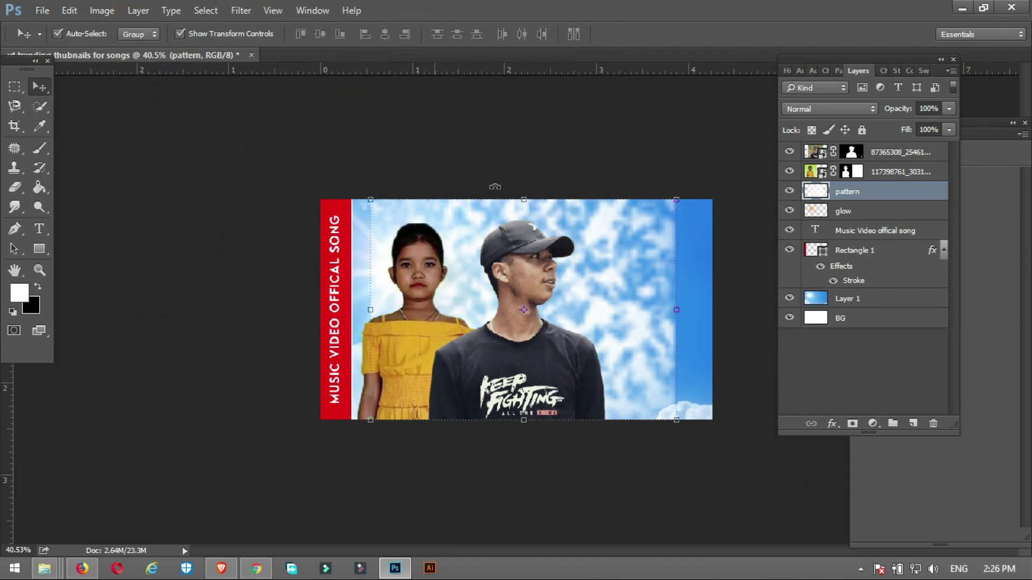
pyautogui.hotkey('ctrl', 't')
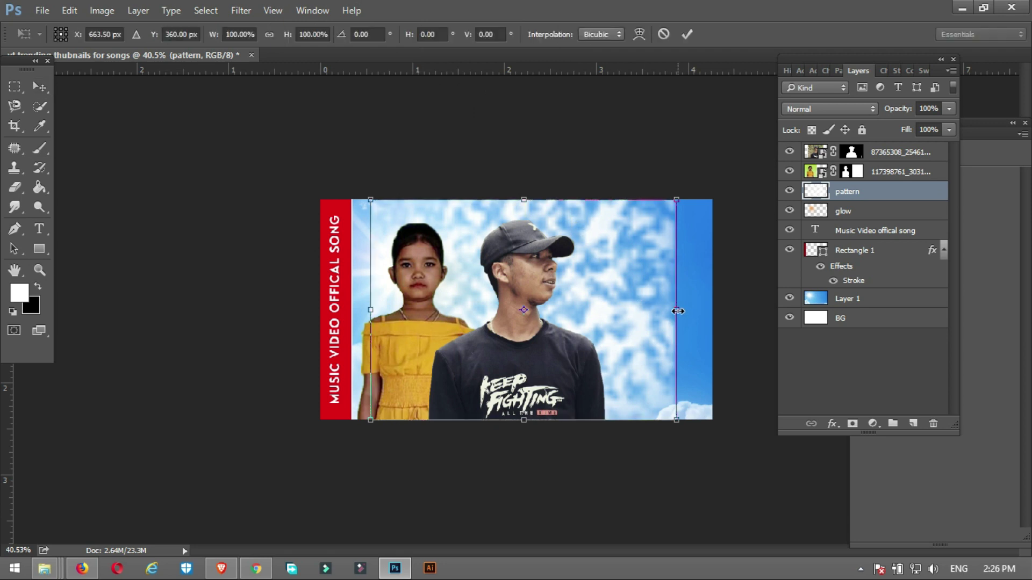
pyautogui.moveTo(678, 311); pyautogui.dragTo(743, 310)
pyautogui.moveTo(371, 309); pyautogui.dragTo(309, 310)
pyautogui.press('Return')
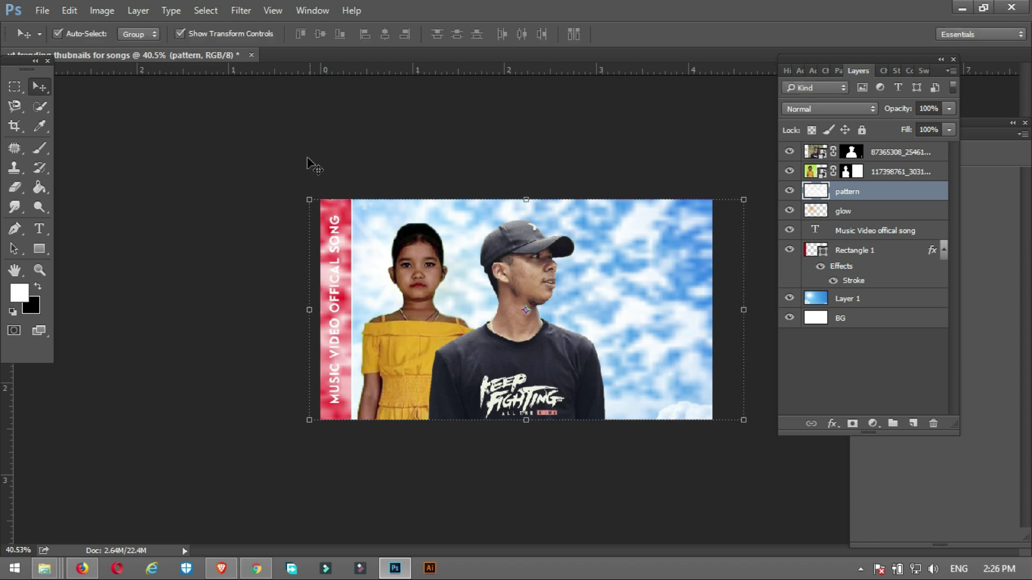
# - Place the pattern layer directly above the sky layer, beneath the red strip, and narrow it to about 95% width
pyautogui.click(302, 110)
pyautogui.moveTo(592, 217); pyautogui.dragTo(595, 217)
pyautogui.moveTo(849, 190); pyautogui.dragTo(858, 298)
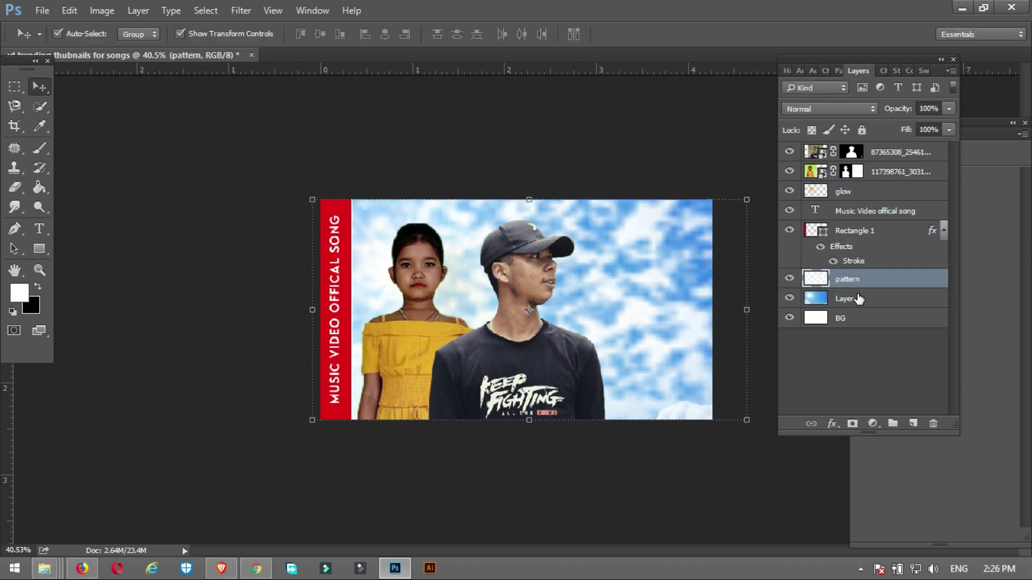
pyautogui.moveTo(746, 313); pyautogui.dragTo(716, 313)
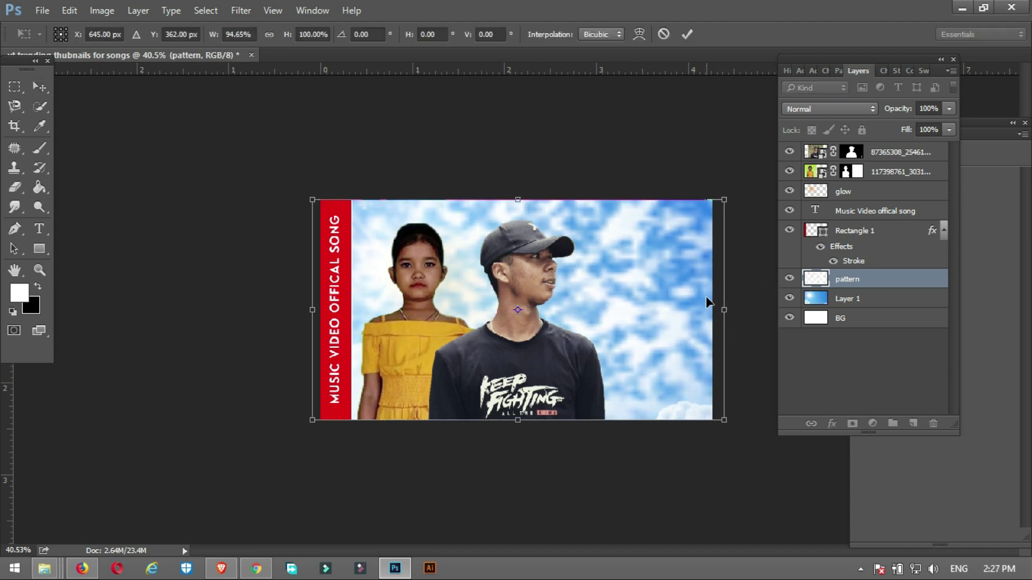
pyautogui.press('Return')
pyautogui.click(670, 175)
# - Fade the pattern layer with a fill of about 36% and an opacity of 77%
pyautogui.click(649, 288)
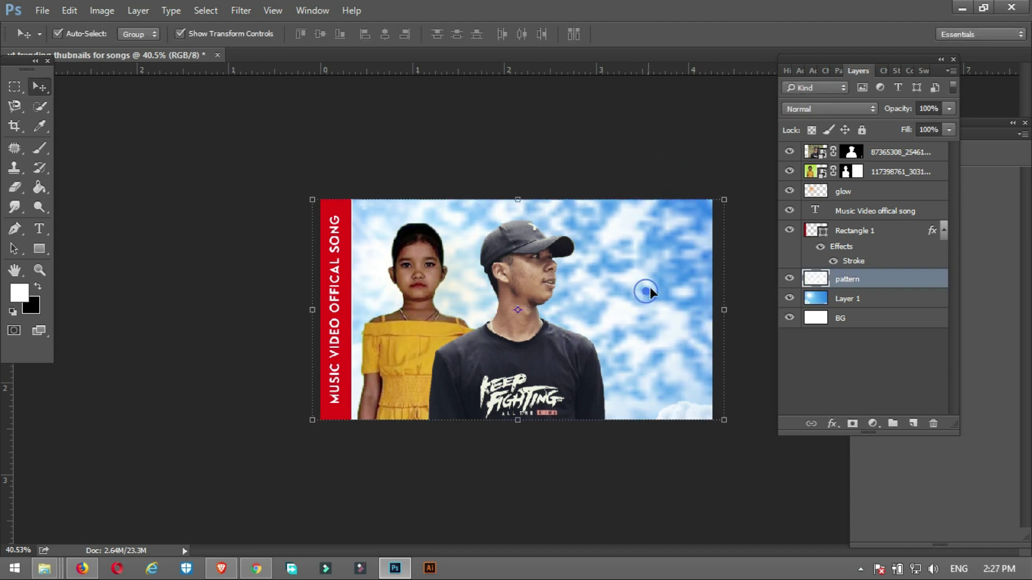
pyautogui.click(950, 130)
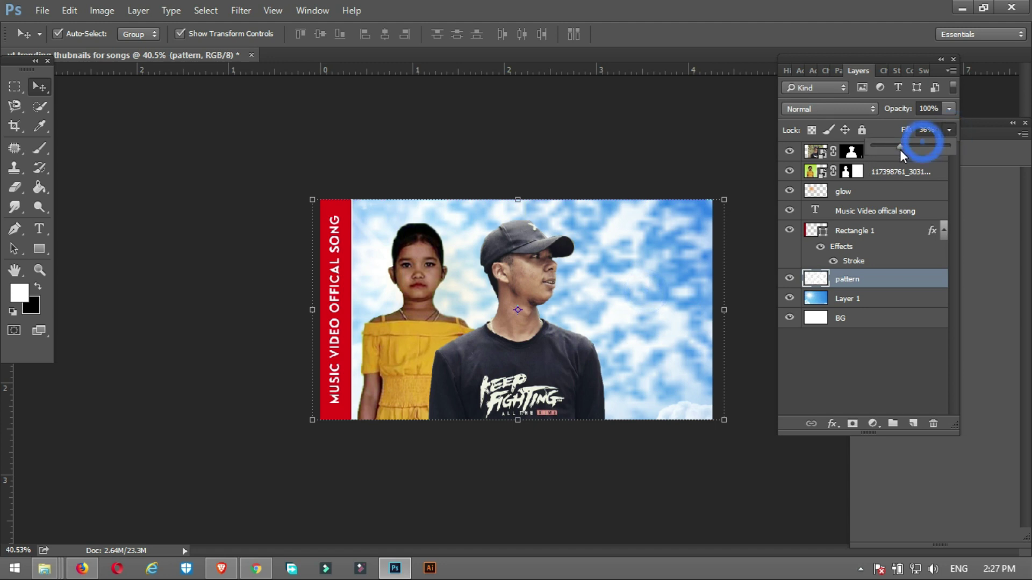
pyautogui.moveTo(900, 149); pyautogui.dragTo(902, 151)
pyautogui.moveTo(949, 108); pyautogui.dragTo(912, 138)
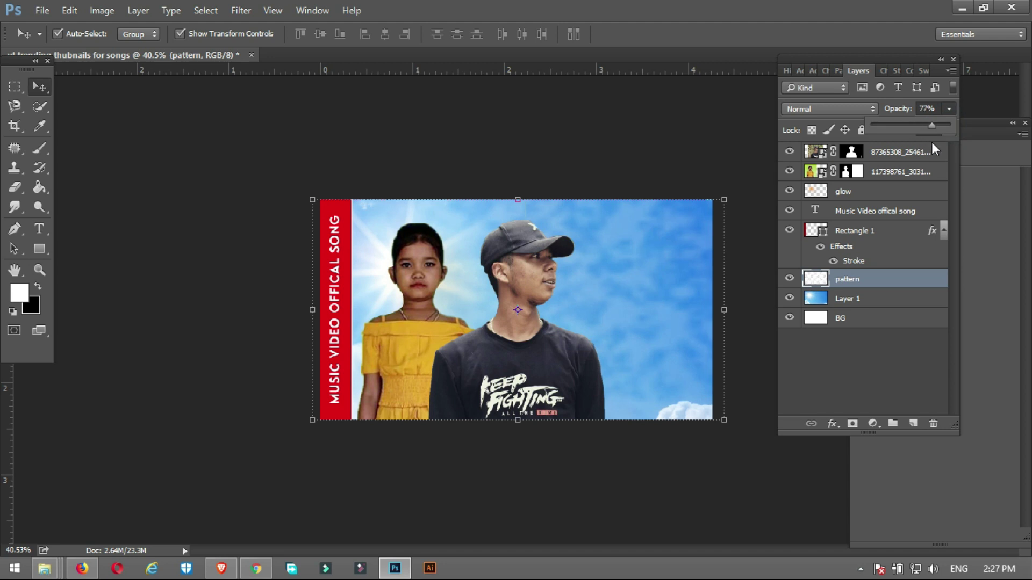
pyautogui.click(592, 161)
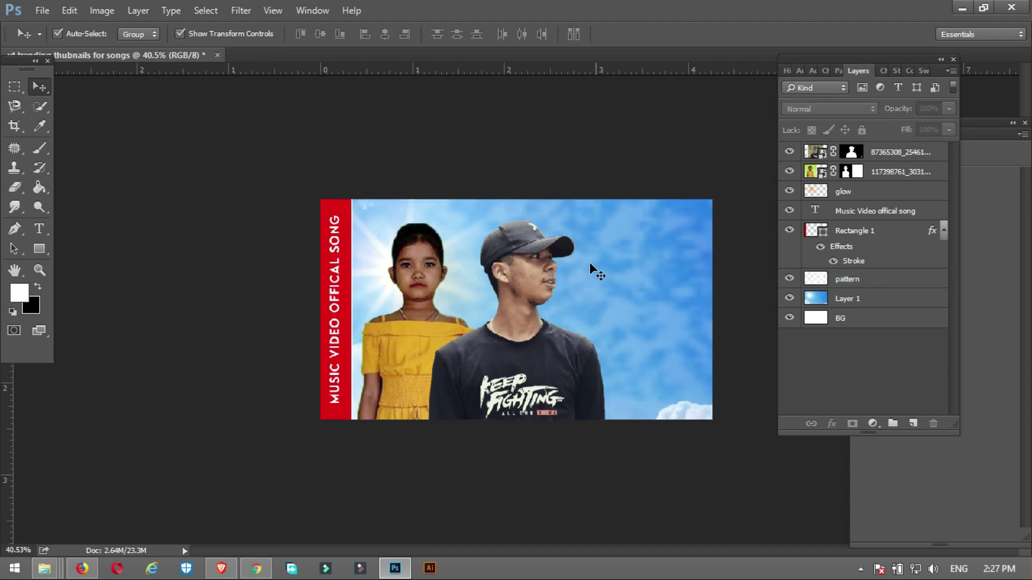
# - Start a Mangal Bold text line in the sky beside the young man's face, coloured with the strip's red (#e30613)
pyautogui.press('t')
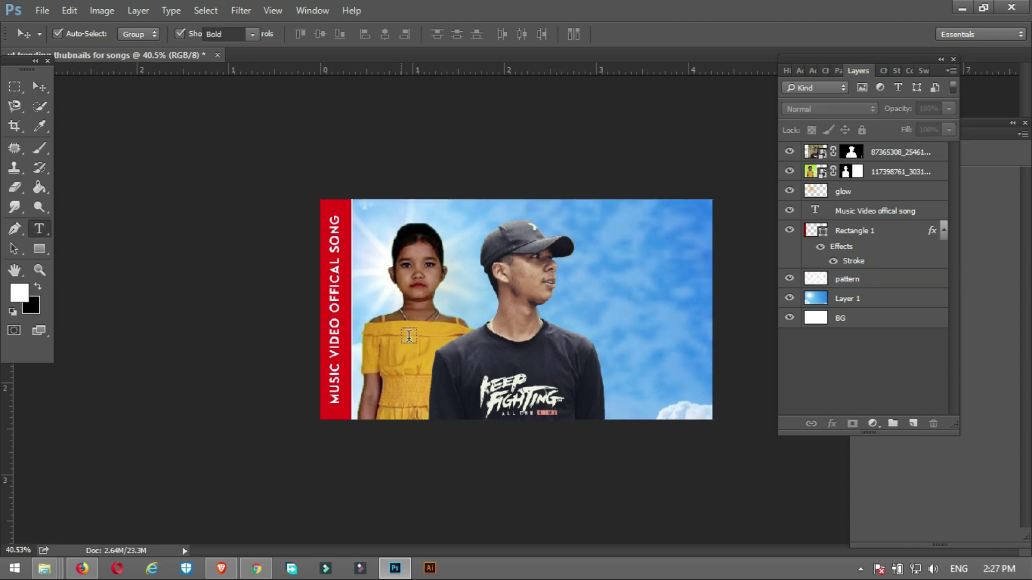
pyautogui.click(589, 283)
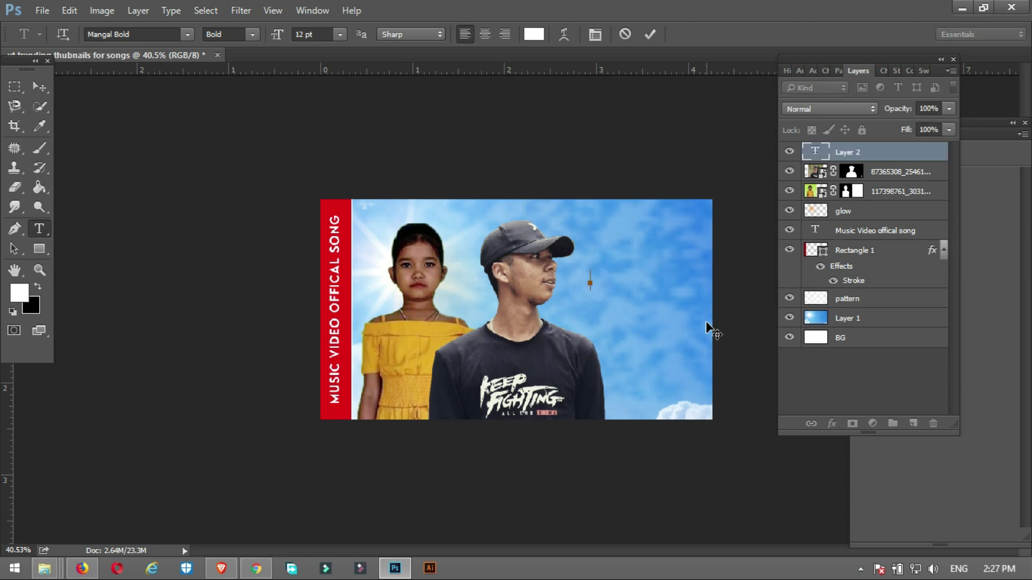
pyautogui.click(534, 35)
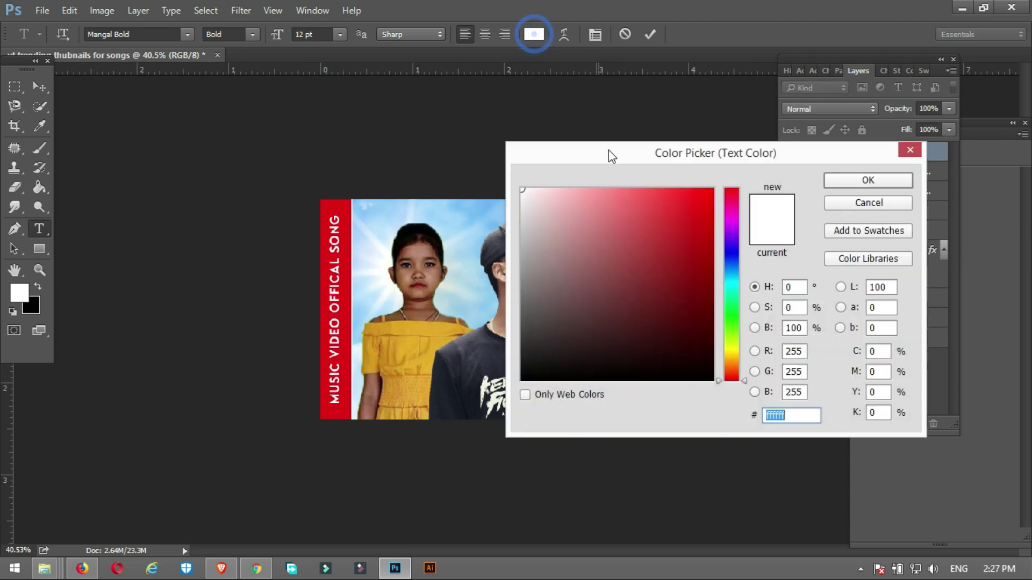
pyautogui.click(349, 250)
pyautogui.click(867, 180)
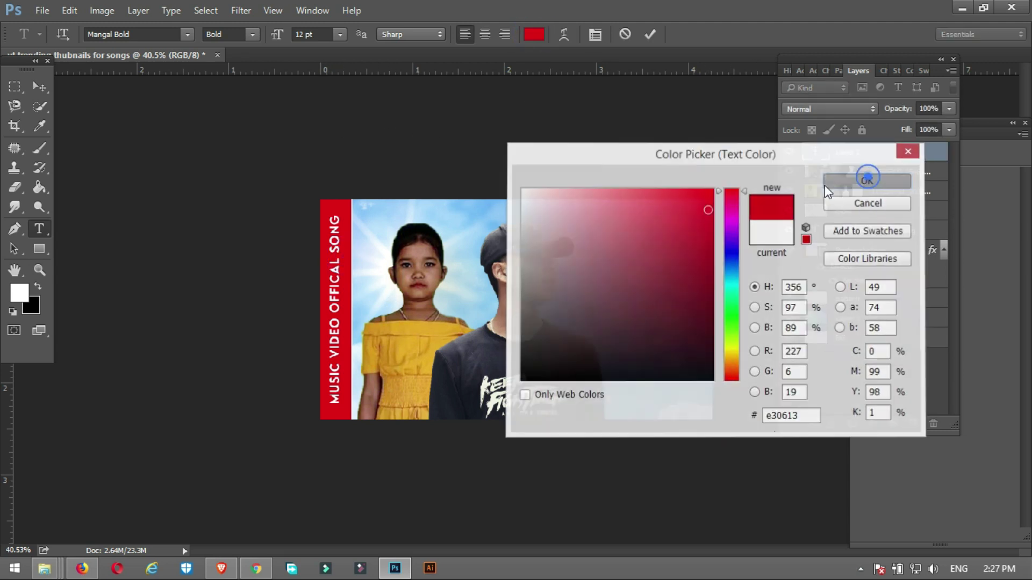
# - Enter "MUSIC COMPANY" as the text and set its font size to 9.01 pt
pyautogui.write('MSIC')
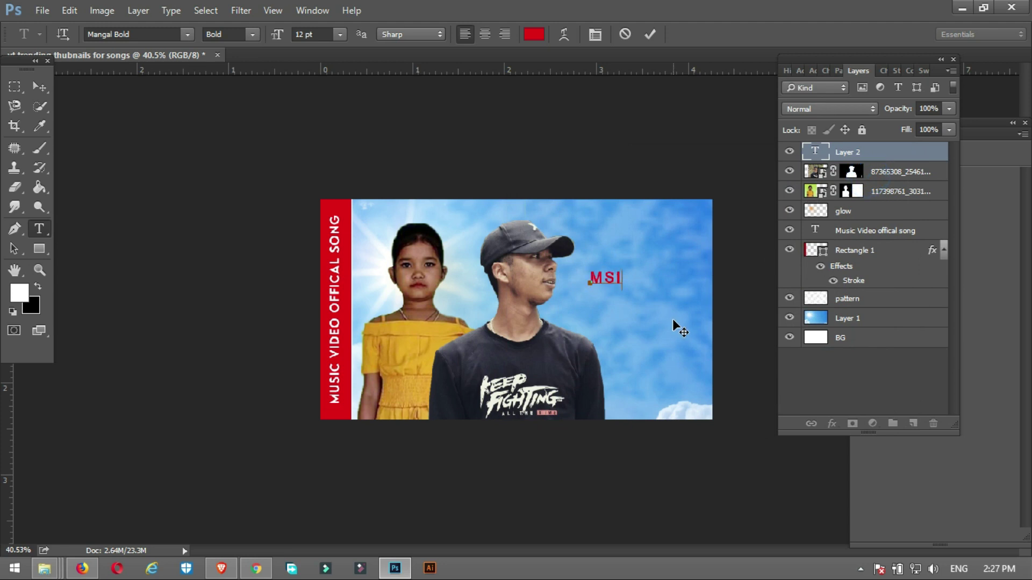
pyautogui.press('BackSpace')
pyautogui.press('BackSpace')
pyautogui.press('BackSpace')
pyautogui.write('USIC COMPANY')
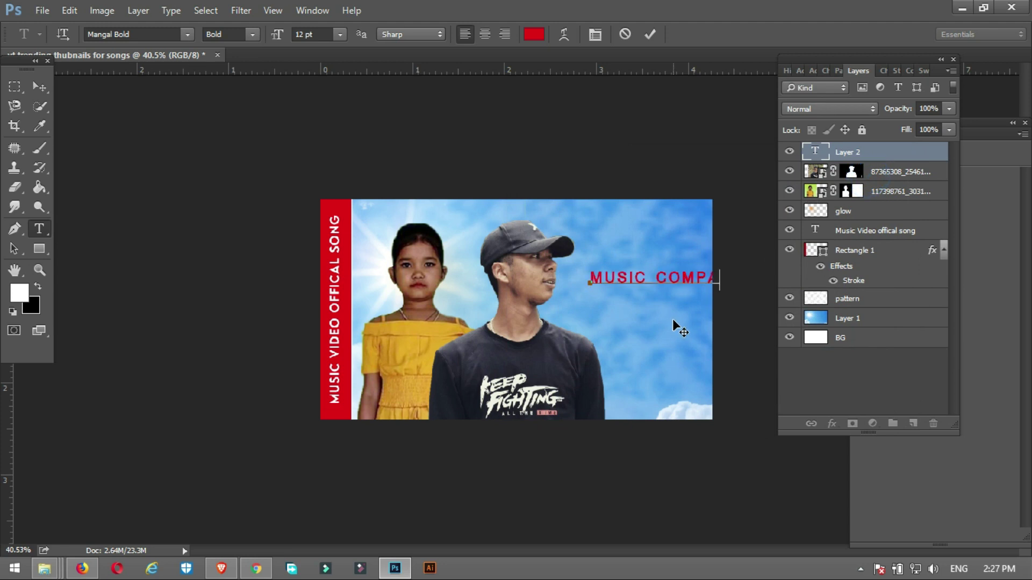
pyautogui.hotkey('ctrl', 'a')
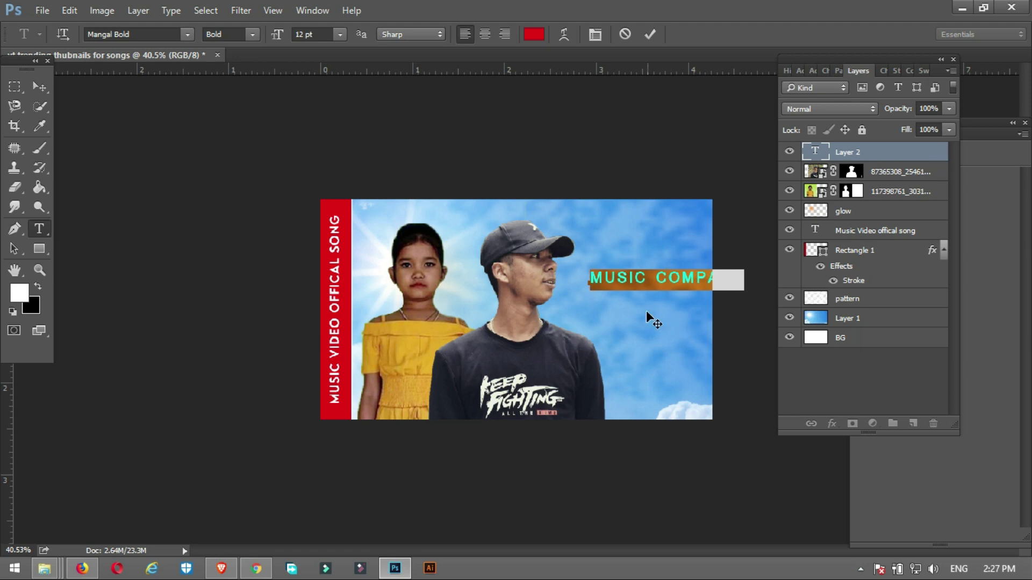
pyautogui.moveTo(275, 36); pyautogui.dragTo(255, 39)
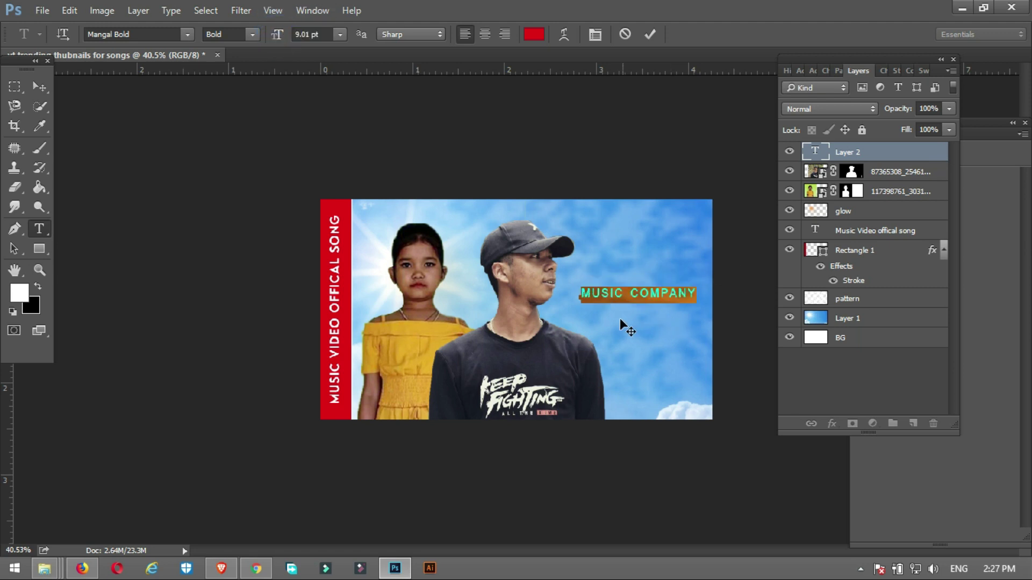
# - Duplicate the MUSIC COMPANY text and place the copy directly below the original
pyautogui.click(39, 87)
pyautogui.moveTo(655, 293); pyautogui.dragTo(657, 313)
pyautogui.press('t')
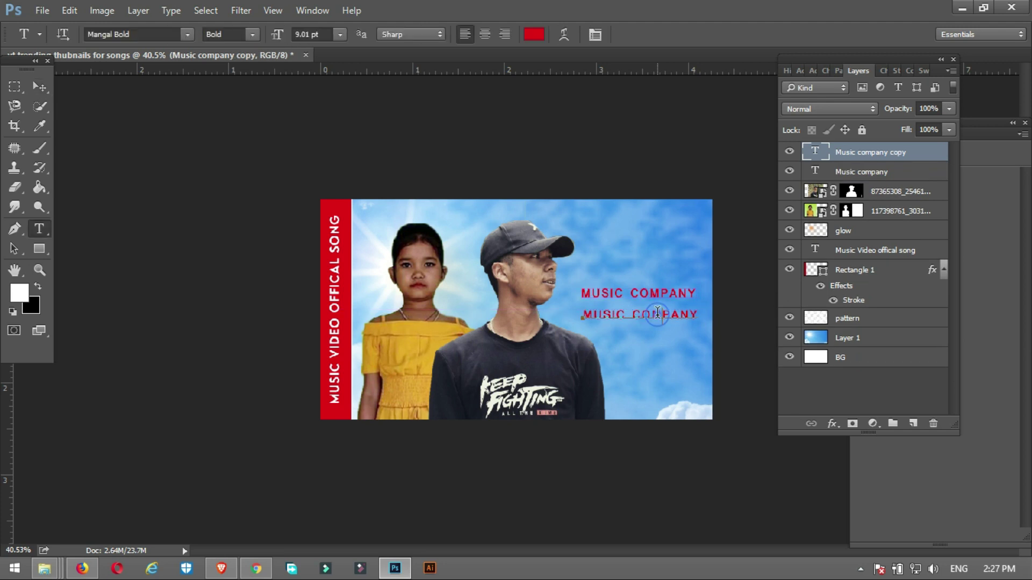
# - Set the font of the whole lower text copy to Naughty Monster Regular
pyautogui.click(657, 314)
pyautogui.hotkey('ctrl', 'a')
pyautogui.click(187, 35)
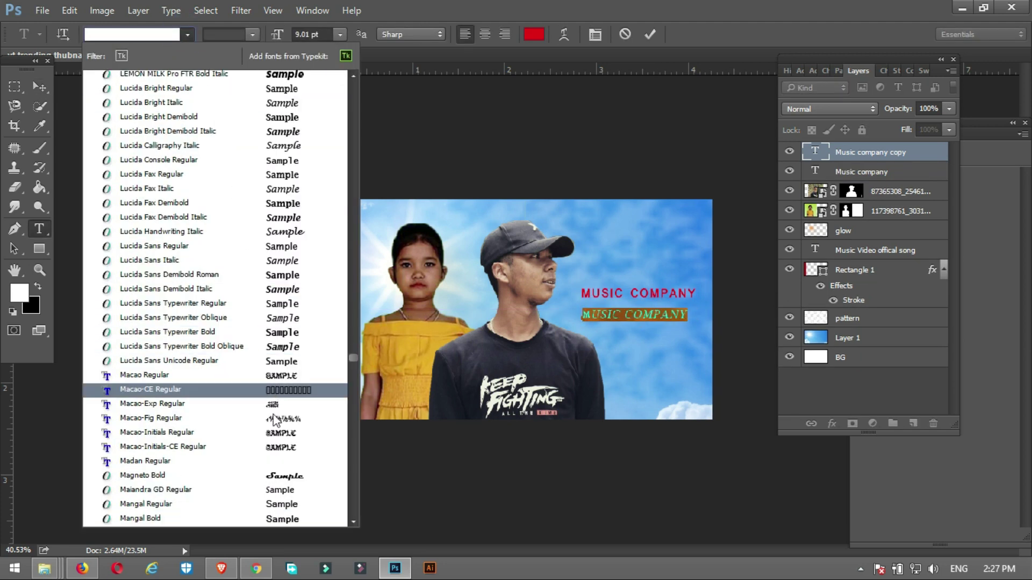
pyautogui.scroll(-6, 254, 423)
pyautogui.scroll(-3, 254, 423)
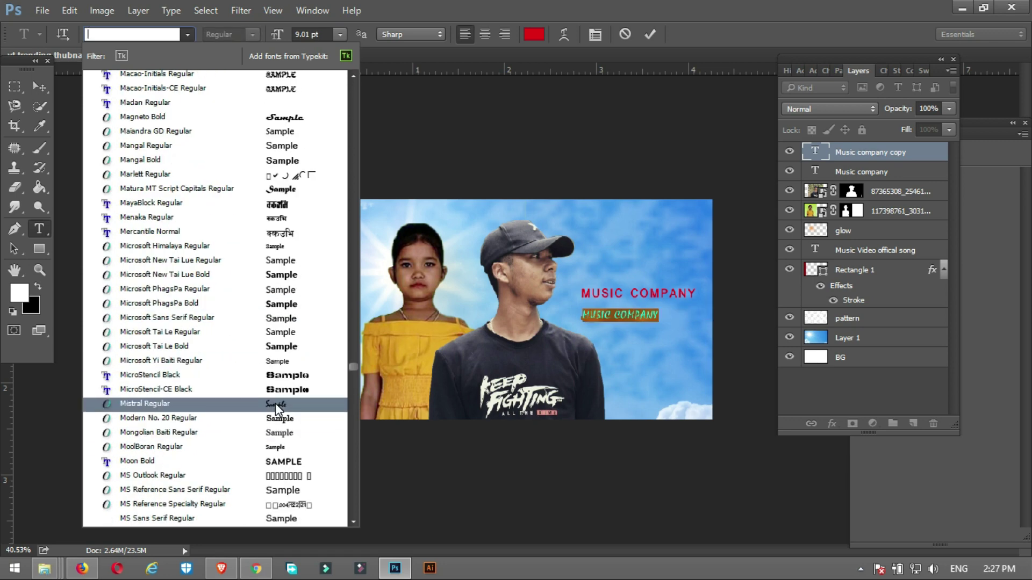
pyautogui.scroll(-7, 275, 410)
pyautogui.click(276, 362)
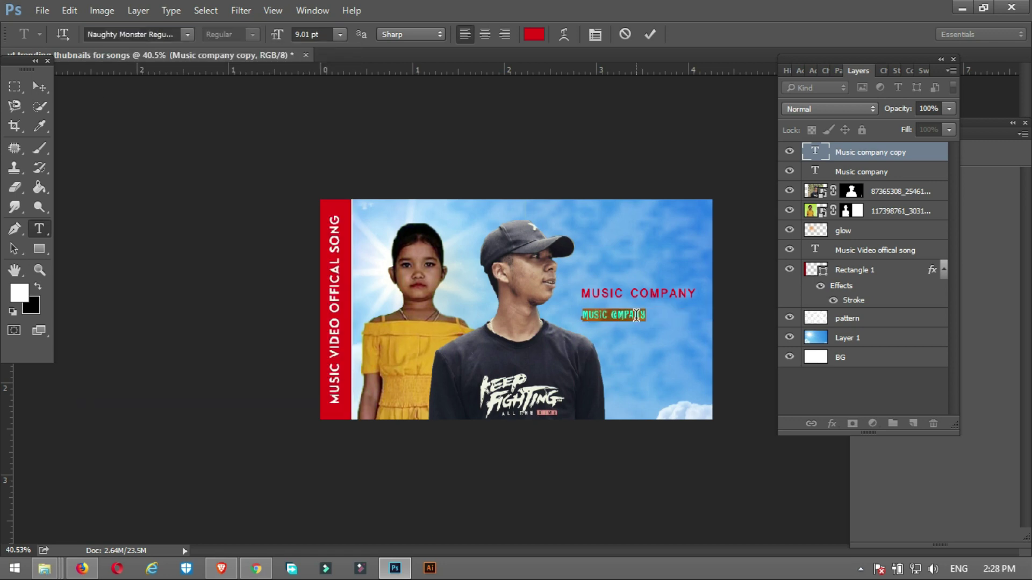
# - Replace the lower copy's text with "Love", enlarge it to 41.01 pt and position it beneath MUSIC COMPANY
pyautogui.click(628, 316)
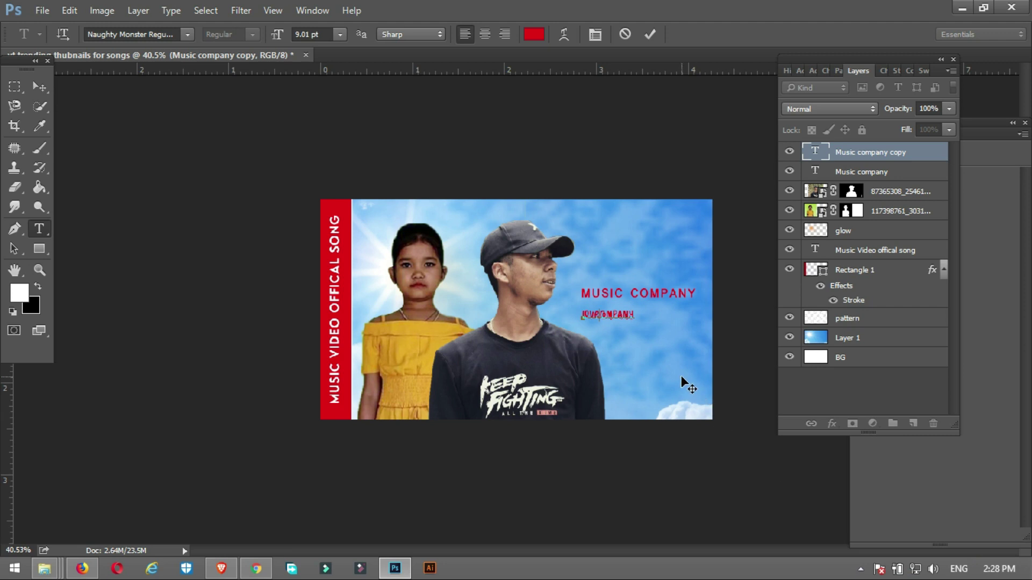
pyautogui.press('Delete')
pyautogui.press('Delete')
pyautogui.press('Delete')
pyautogui.press('Delete')
pyautogui.press('Delete')
pyautogui.press('Delete')
pyautogui.press('Delete')
pyautogui.press('Delete')
pyautogui.hotkey('ctrl', 'a')
pyautogui.moveTo(278, 35); pyautogui.dragTo(301, 38)
pyautogui.moveTo(625, 343); pyautogui.dragTo(636, 369)
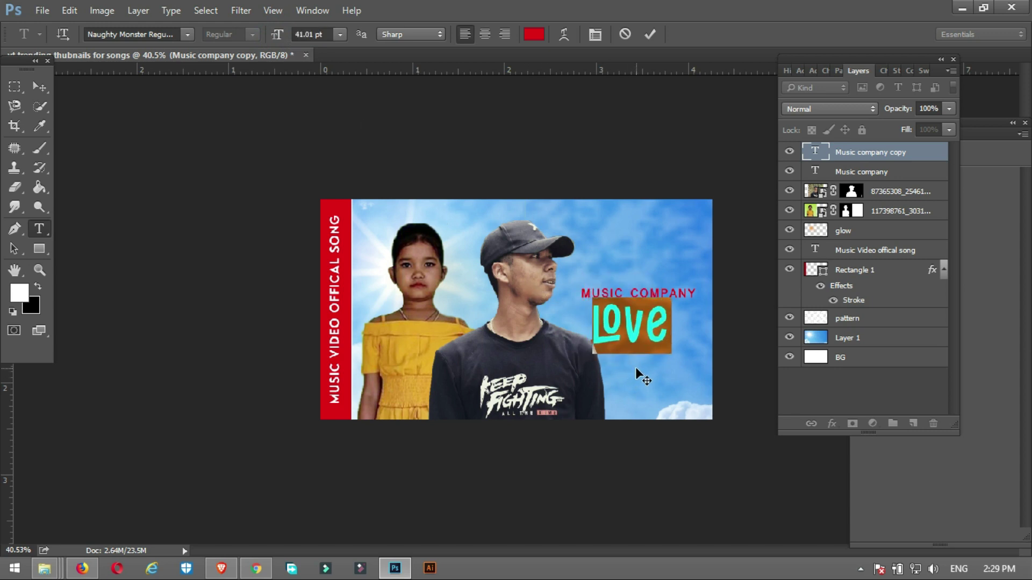
# - Colour the Love text with the yellow of the girl's dress (#e7ad1f) and nudge it slightly to the right
pyautogui.click(534, 34)
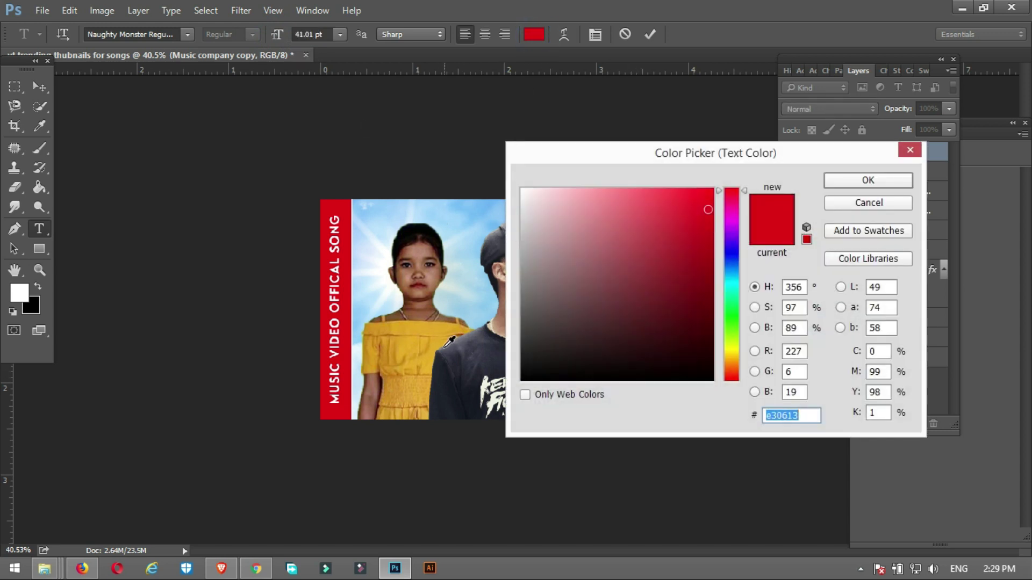
pyautogui.click(412, 339)
pyautogui.click(833, 180)
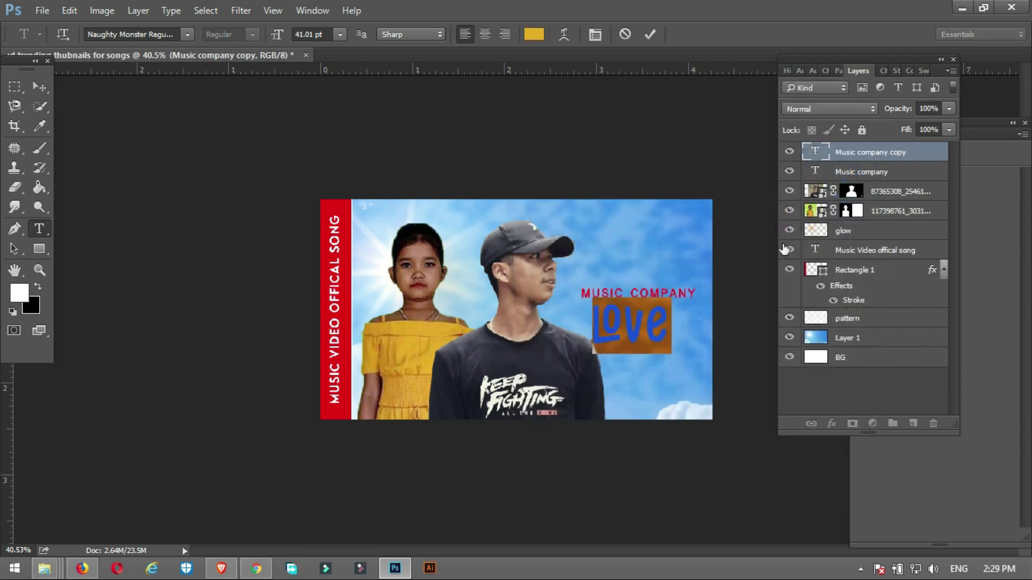
pyautogui.click(44, 89)
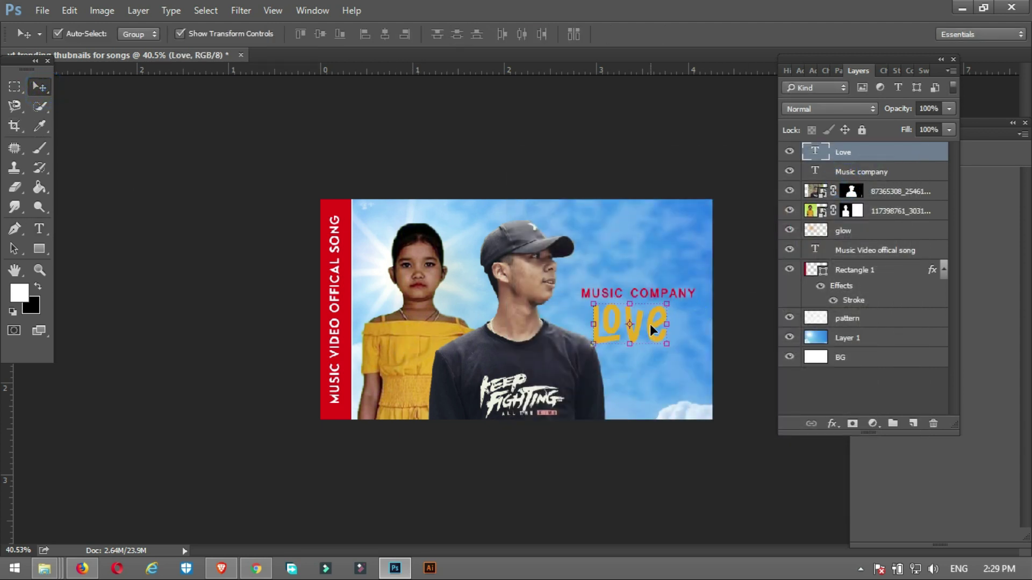
pyautogui.moveTo(650, 324); pyautogui.dragTo(653, 324)
pyautogui.press('t')
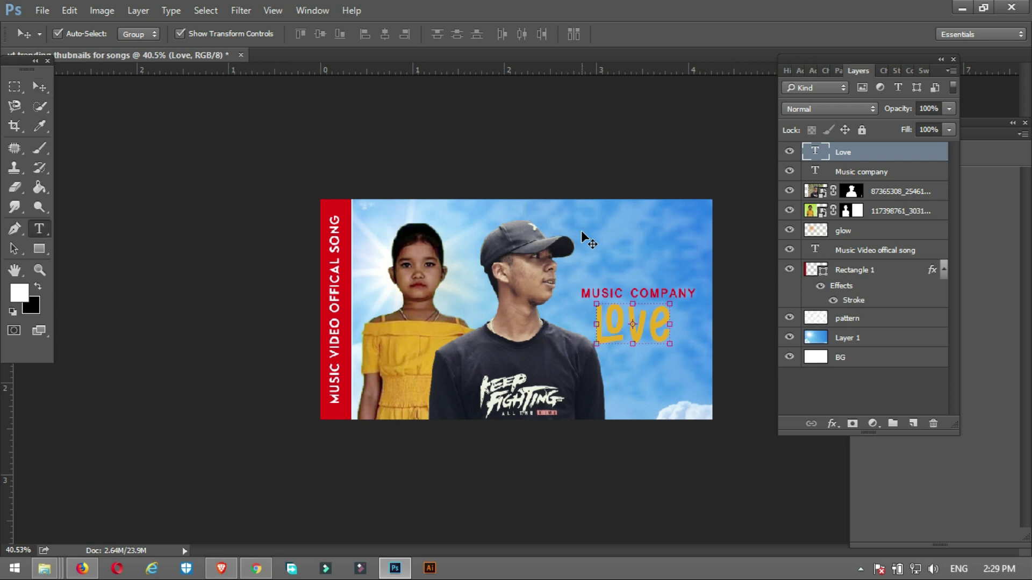
# - Change the Love text colour to pink (#f50068)
pyautogui.click(534, 35)
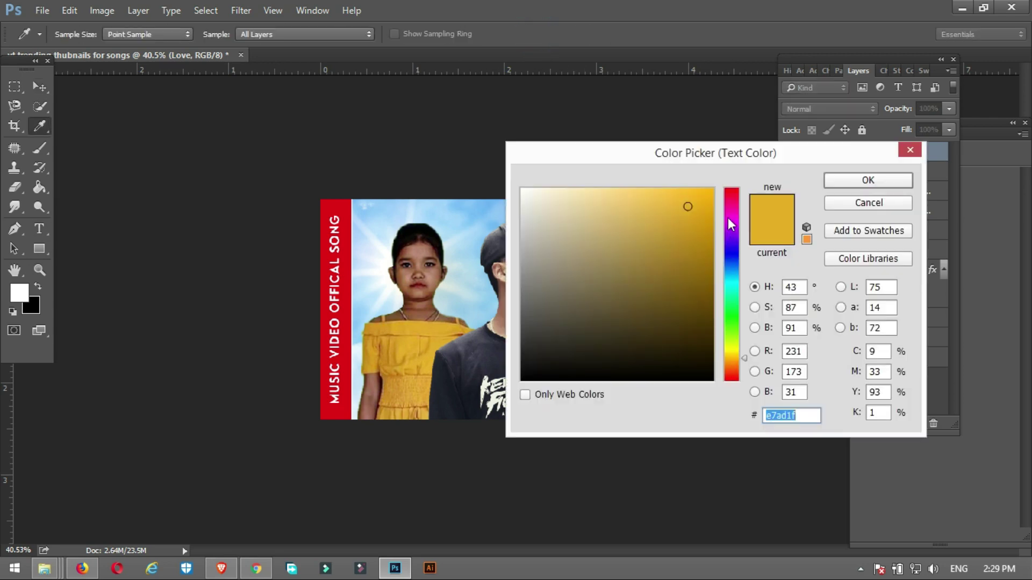
pyautogui.moveTo(728, 217); pyautogui.dragTo(715, 196)
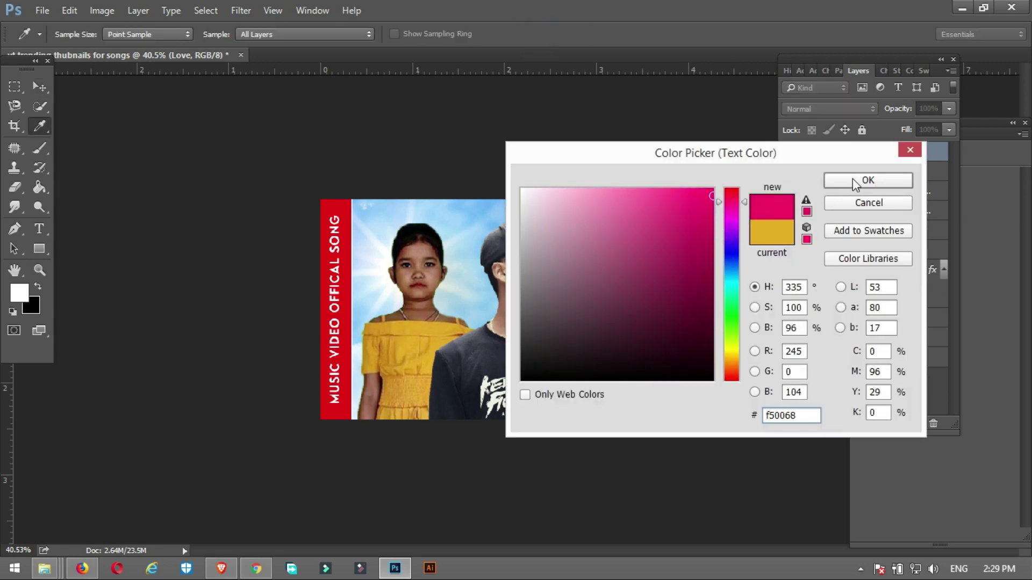
pyautogui.click(852, 179)
# - Shift MUSIC COMPANY and Love slightly up and left, and recolour Love with the strip's red (#e30613)
pyautogui.press('v')
pyautogui.press('t')
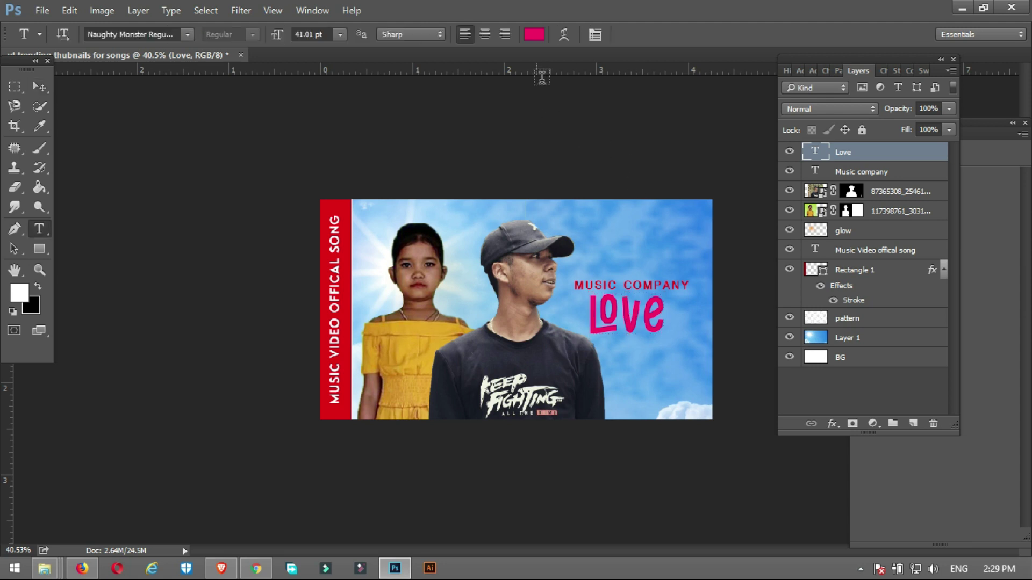
pyautogui.click(534, 34)
pyautogui.click(342, 206)
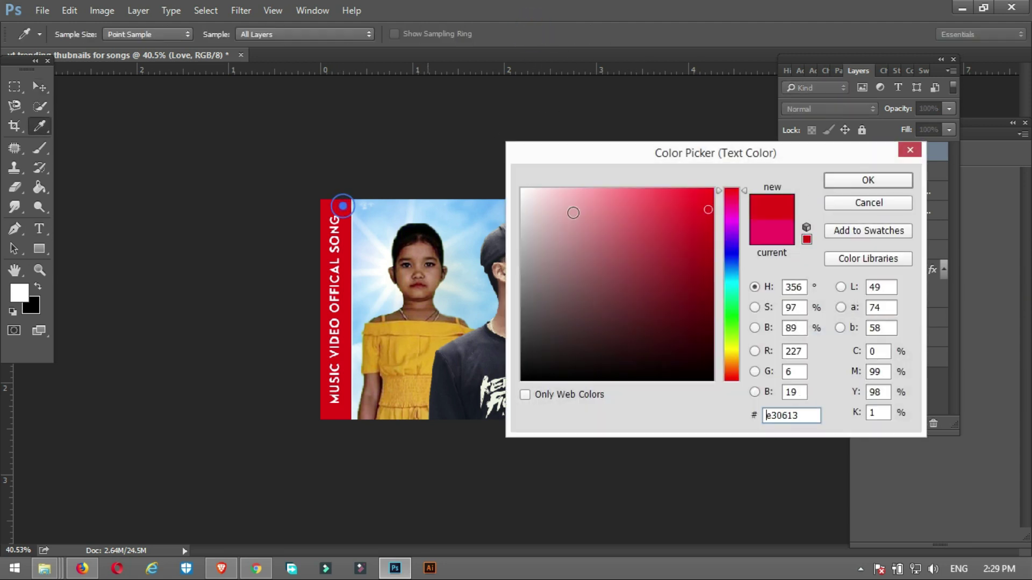
pyautogui.click(892, 179)
# - Add a red "NATURAL" text line in Naughty Monster Regular beneath Love, at a much smaller size than Love
pyautogui.click(623, 349)
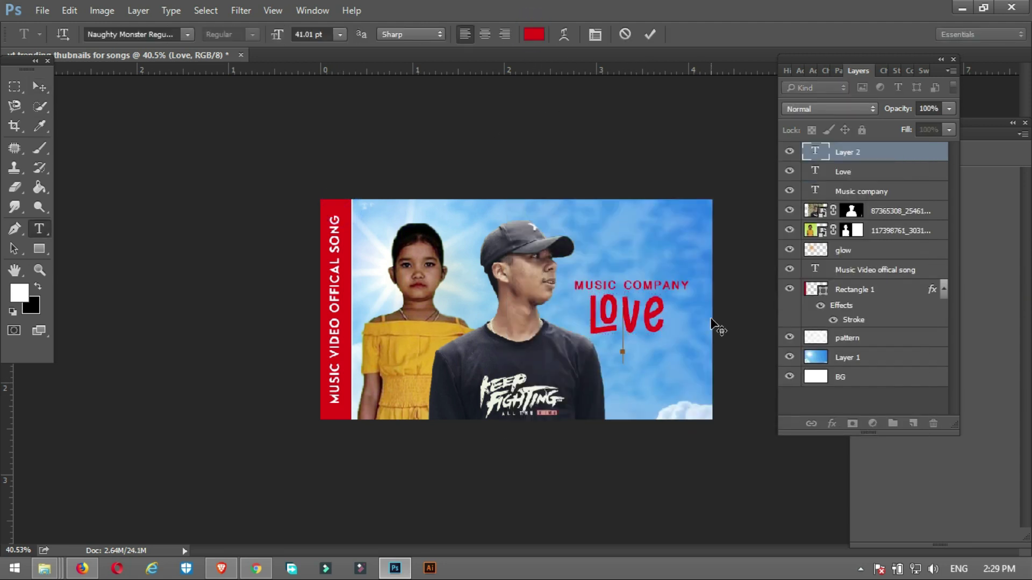
pyautogui.write('NAU')
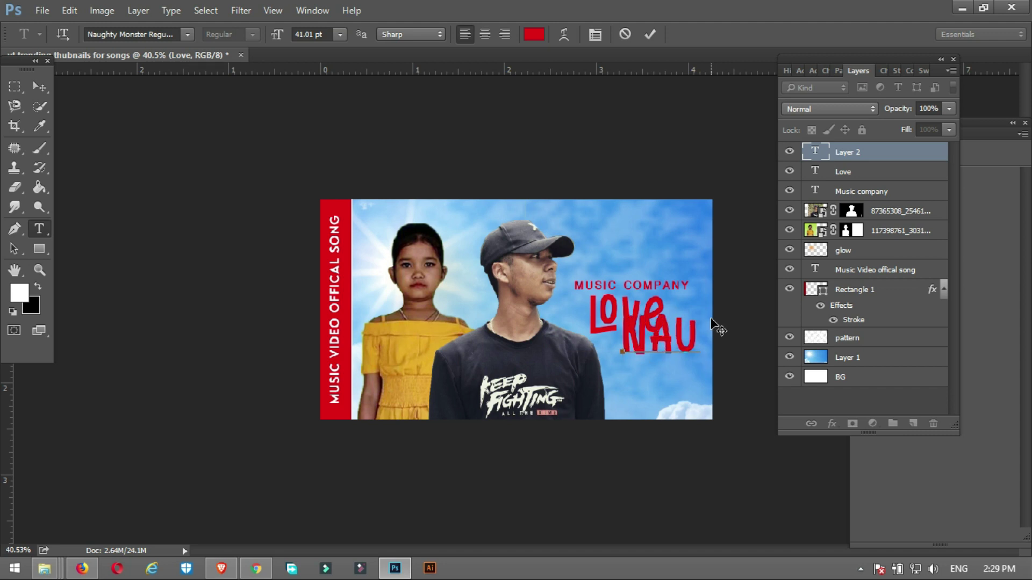
pyautogui.press('BackSpace')
pyautogui.write('R')
pyautogui.press('BackSpace')
pyautogui.write('T')
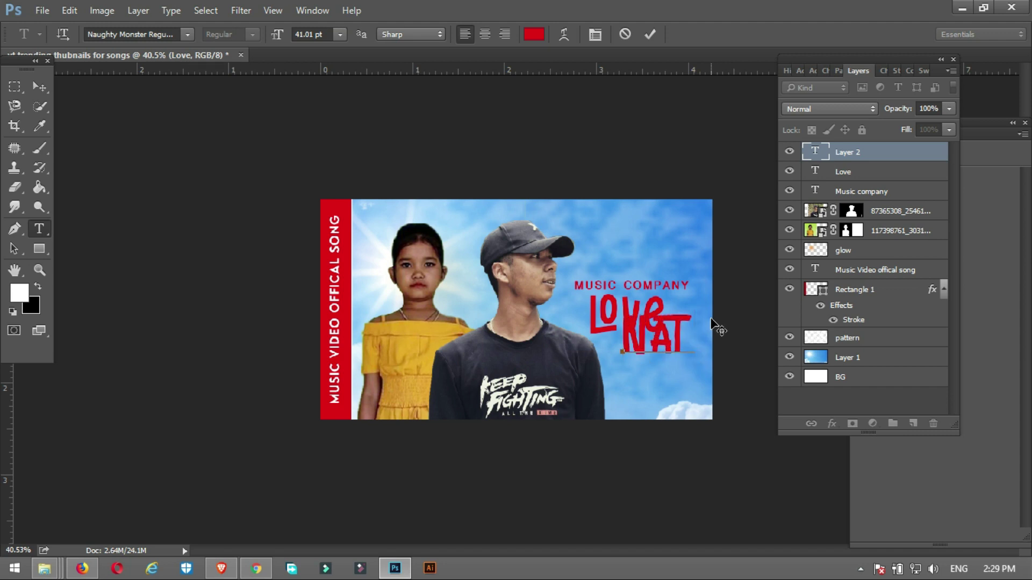
pyautogui.write(' U')
pyautogui.hotkey('ctrl', 'a')
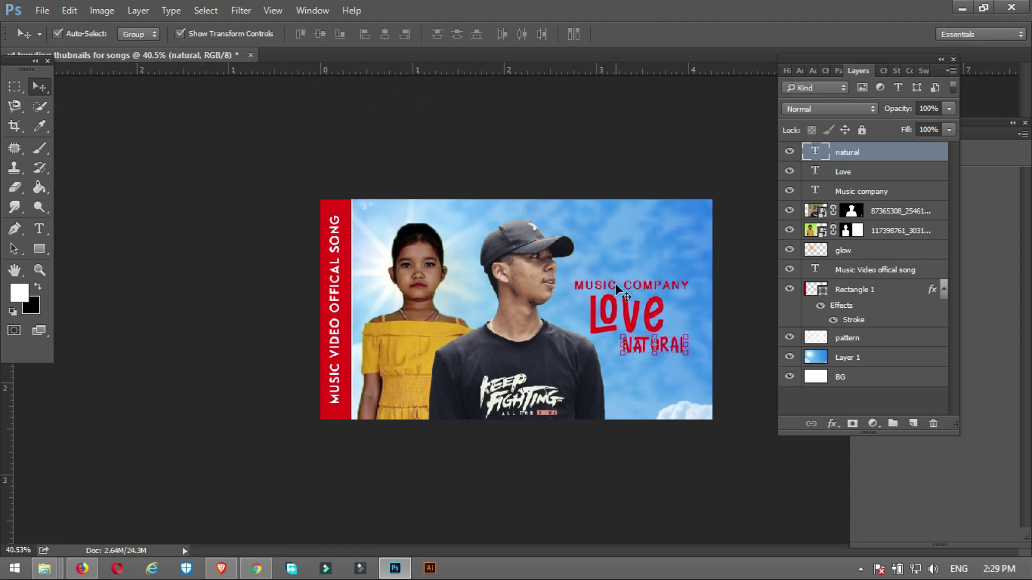
pyautogui.click(615, 285)
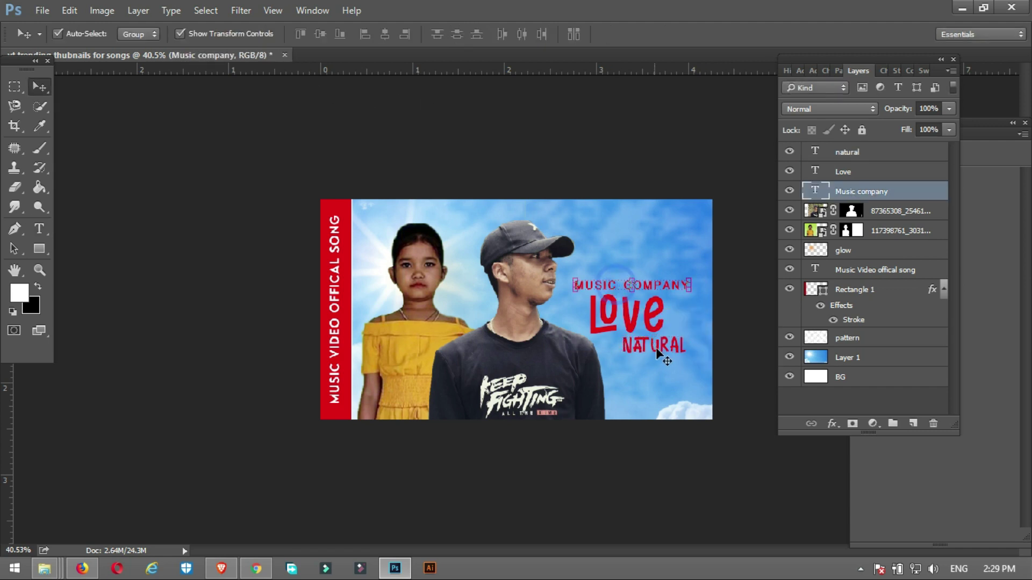
pyautogui.click(658, 343)
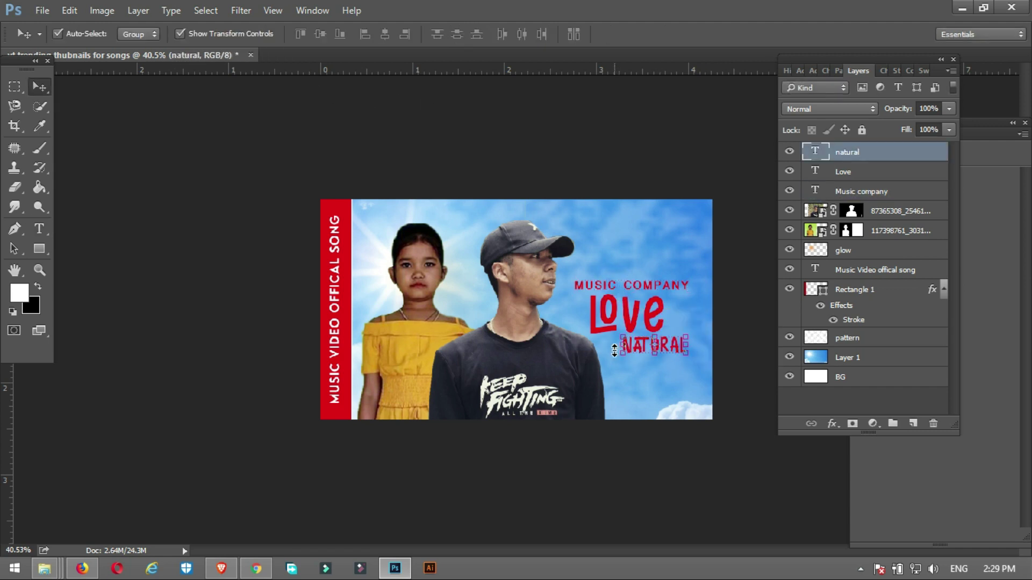
# - Create a new top layer and set up the 1704 px splatter brush with the yellow of the girl's dress
pyautogui.press('b')
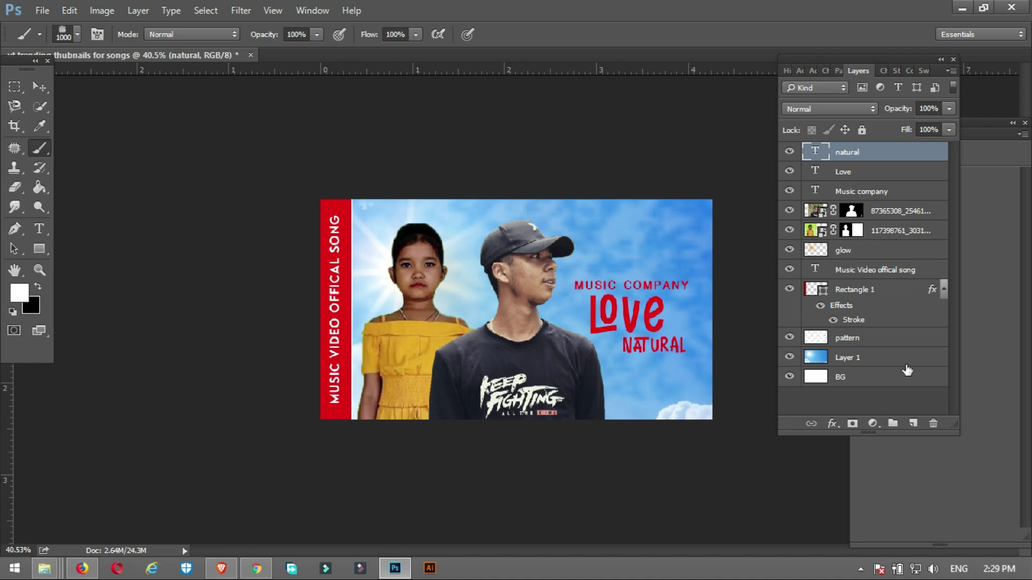
pyautogui.click(912, 423)
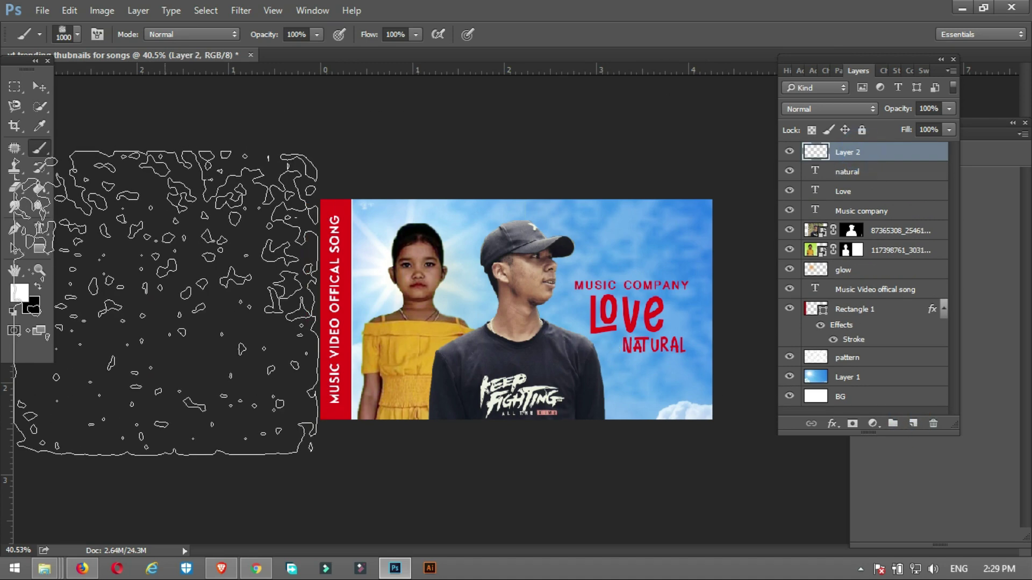
pyautogui.rightClick(279, 292)
pyautogui.rightClick(486, 277)
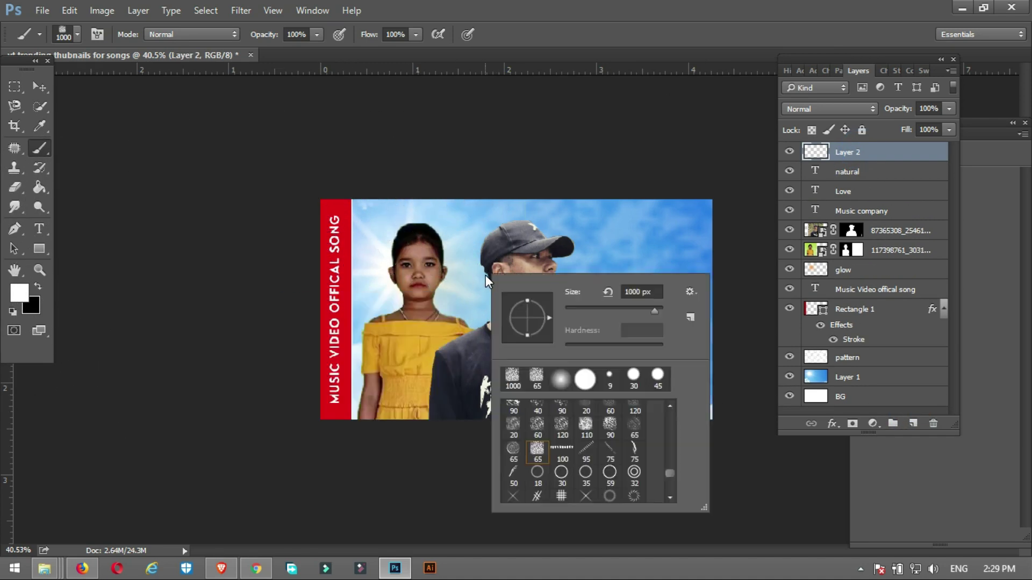
pyautogui.click(538, 412)
pyautogui.rightClick(319, 208)
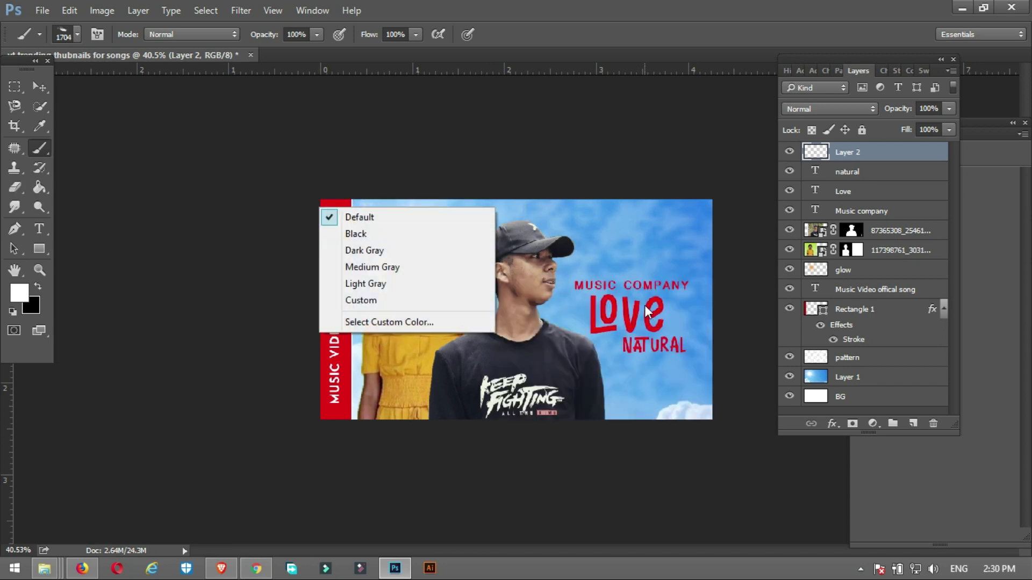
pyautogui.click(659, 350)
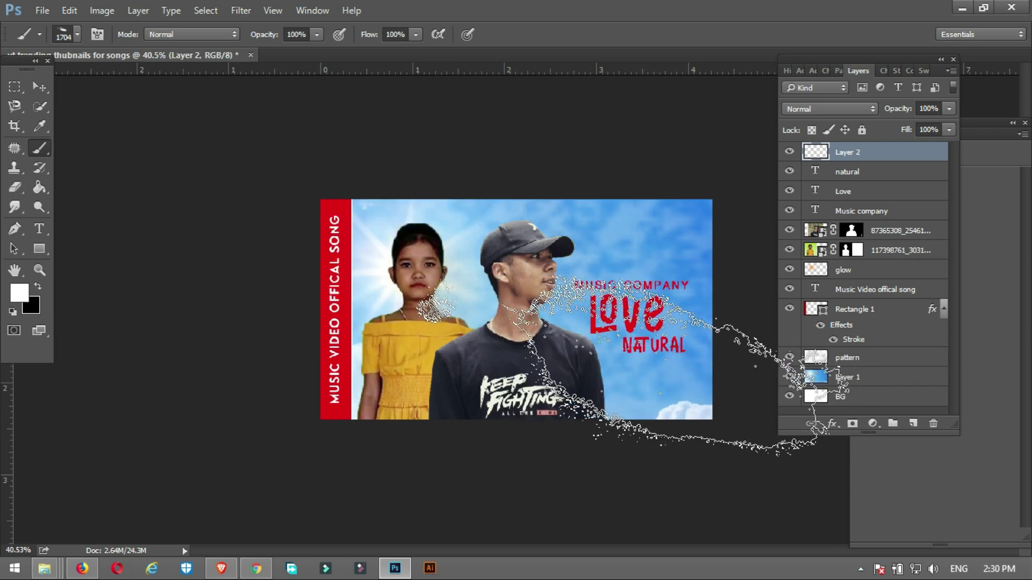
pyautogui.press('i')
pyautogui.click(373, 345)
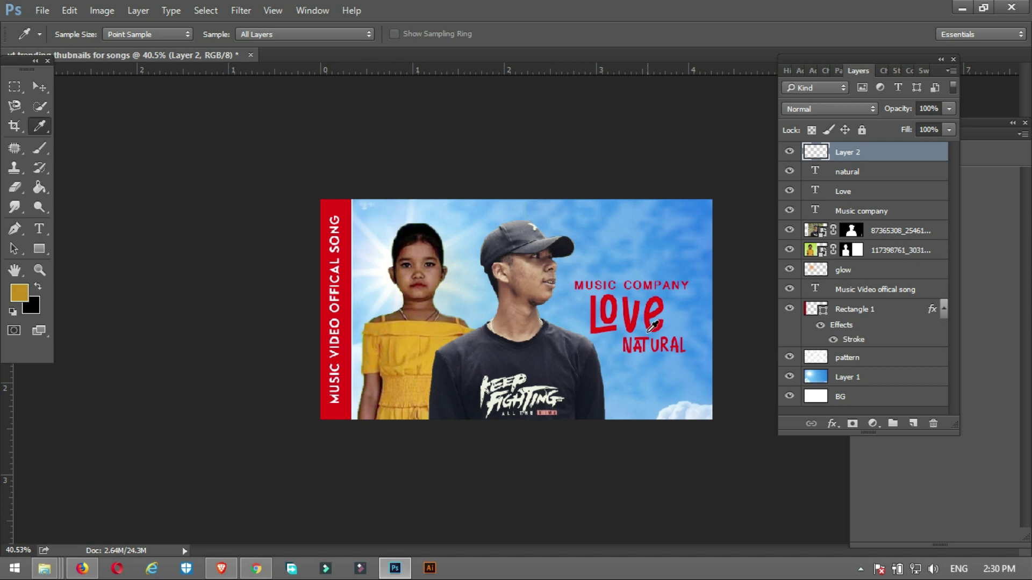
# - Stamp the yellow splatter on the new layer and scale it down to sit over the word NATURAL
pyautogui.press('b')
pyautogui.moveTo(672, 344)
pyautogui.mouseDown()
pyautogui.moveTo(699, 371)
pyautogui.moveTo(860, 424)
pyautogui.moveTo(887, 511)
pyautogui.mouseUp()
pyautogui.hotkey('ctrl', 't')
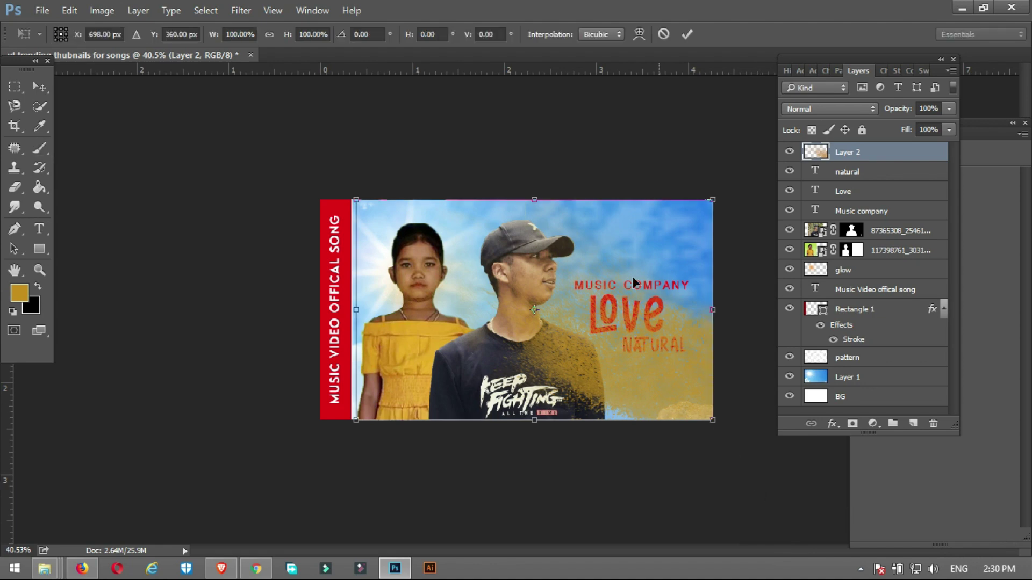
pyautogui.moveTo(718, 196)
pyautogui.mouseDown()
pyautogui.moveTo(594, 322)
pyautogui.moveTo(668, 347)
pyautogui.mouseUp()
pyautogui.press('Return')
pyautogui.rightClick(669, 347)
pyautogui.press('Escape')
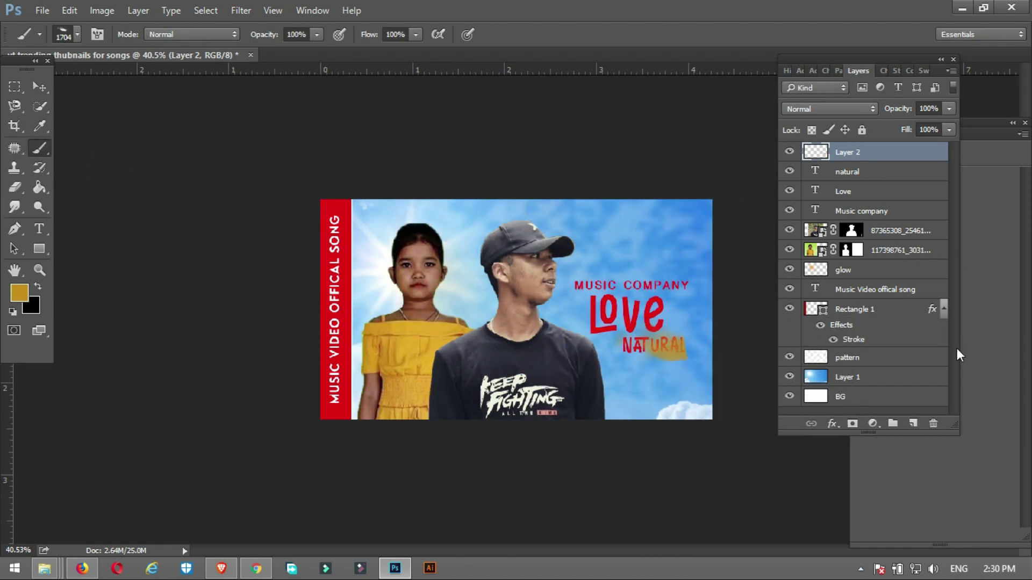
# - Move the splatter layer directly beneath the NATURAL text layer
pyautogui.moveTo(872, 162); pyautogui.dragTo(863, 190)
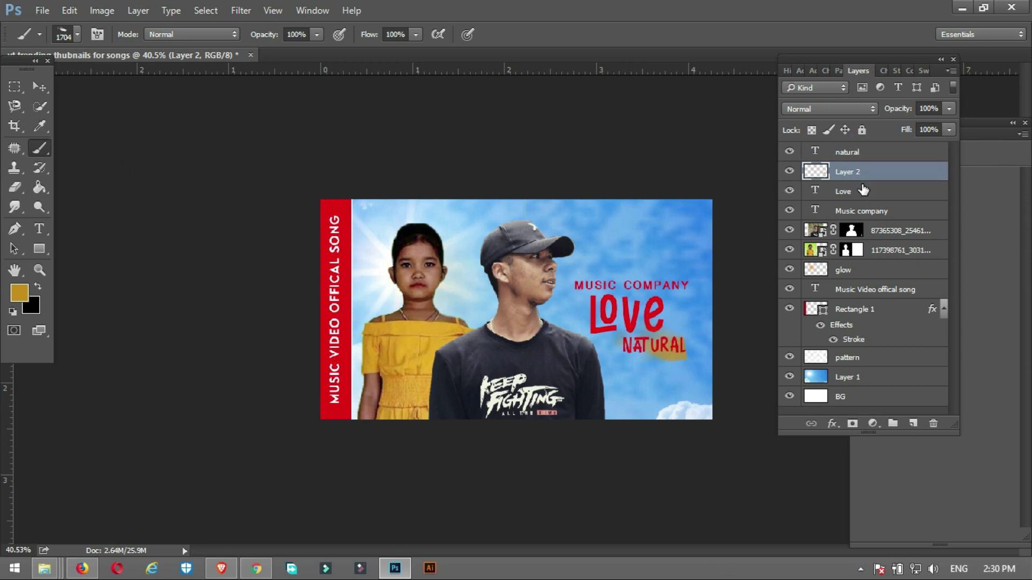
pyautogui.rightClick(822, 177)
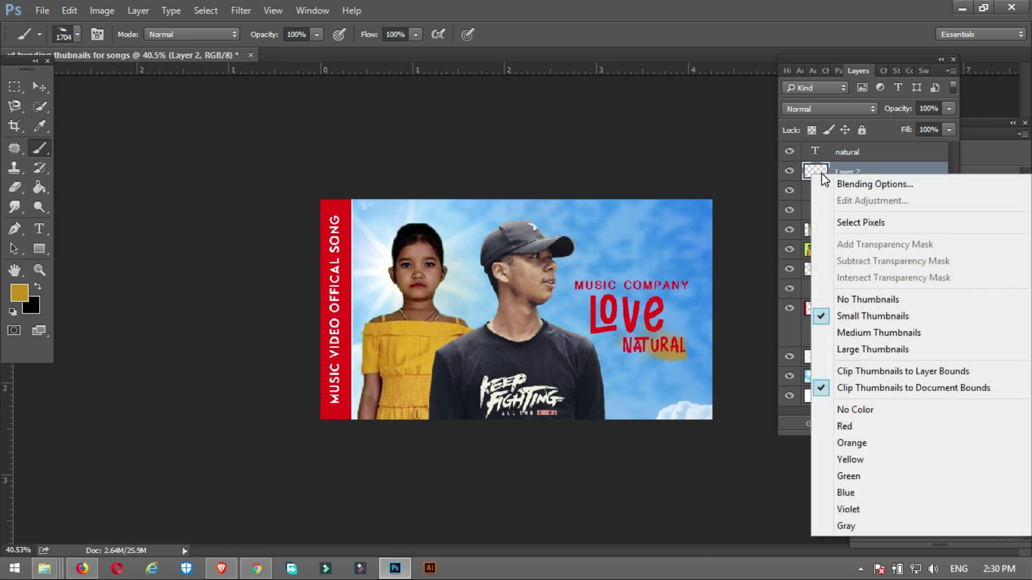
pyautogui.click(826, 163)
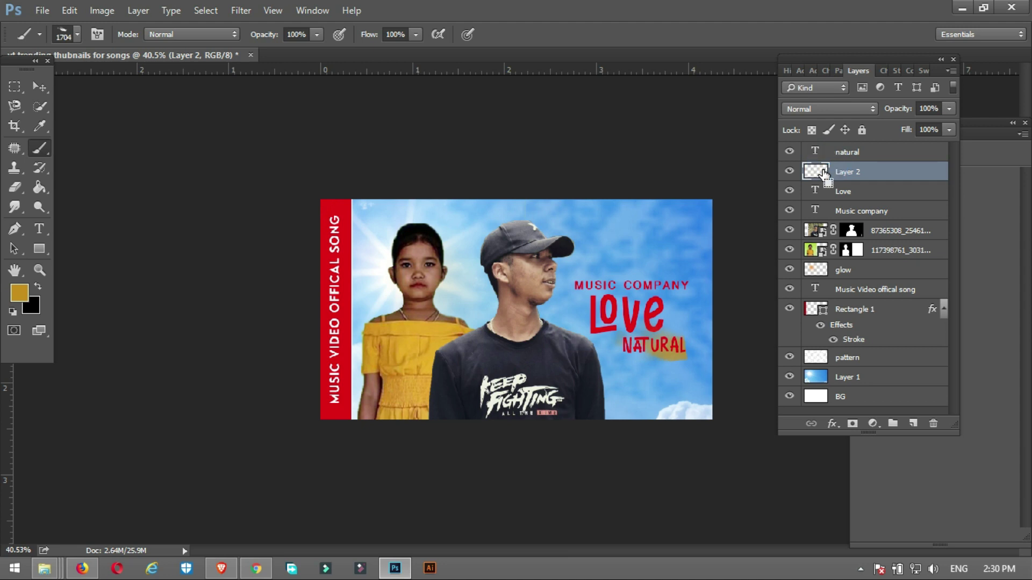
# - Undo the splatter layer's reordering, its scaling and the brush stamp
pyautogui.hotkey('ctrl', ']')
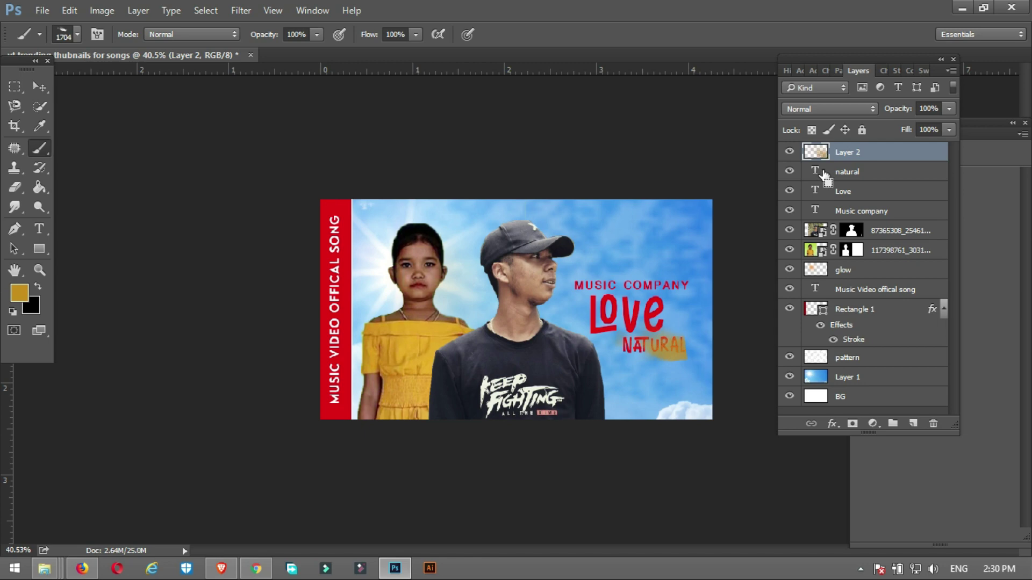
pyautogui.hotkey('ctrl', 'alt', 'z')
pyautogui.hotkey('ctrl', 'alt', 'z')
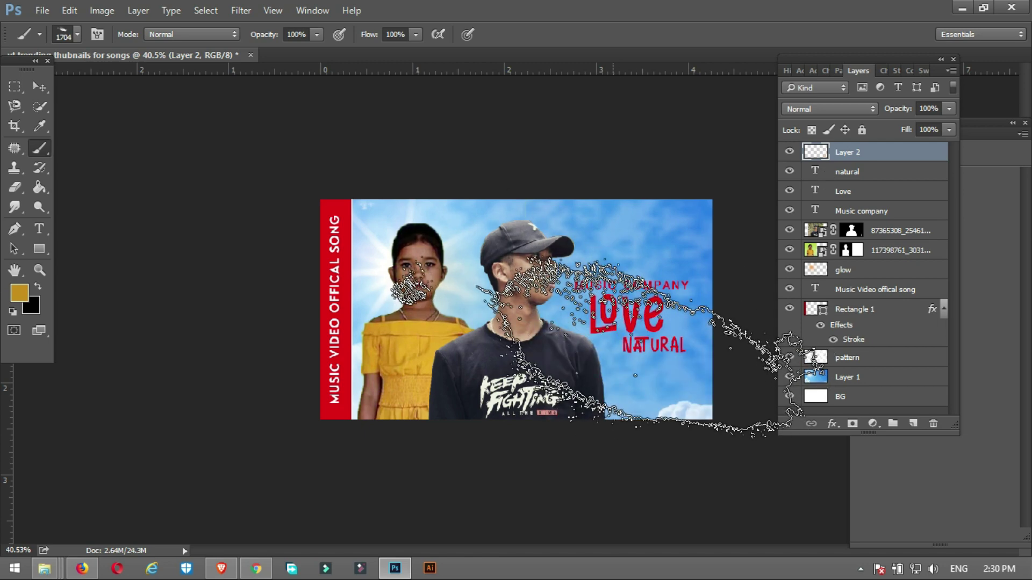
# - Reduce the 1704 px splatter brush to 400 px
pyautogui.press('[')
pyautogui.press('[')
pyautogui.press('[')
pyautogui.press('[')
pyautogui.press('[')
pyautogui.press('[')
pyautogui.press('[')
pyautogui.press('[')
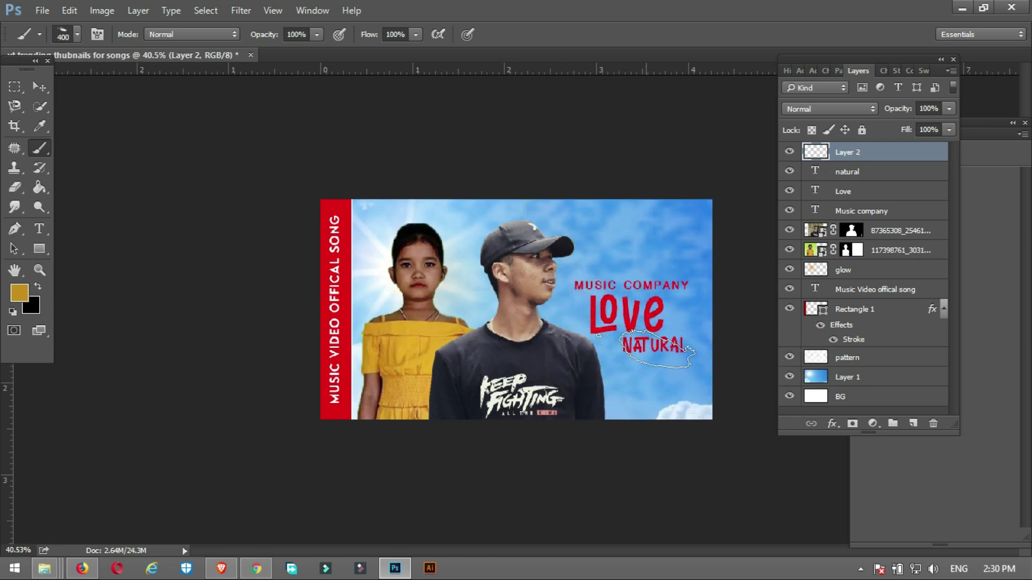
# - Switch to the 1690 px splatter brush and set its size to 198 px
pyautogui.rightClick(660, 338)
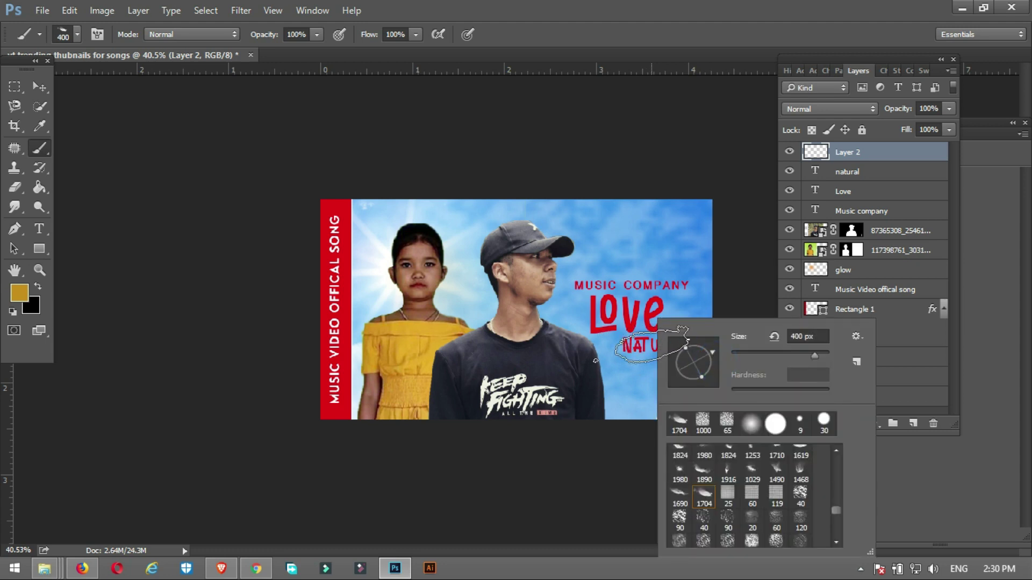
pyautogui.click(680, 495)
pyautogui.press('Return')
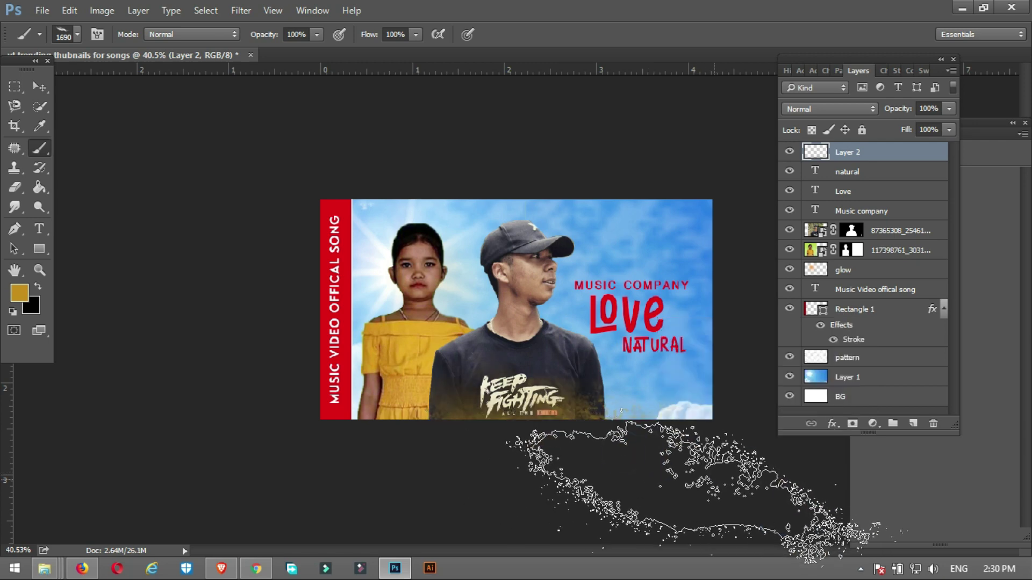
pyautogui.rightClick(652, 355)
pyautogui.write('13')
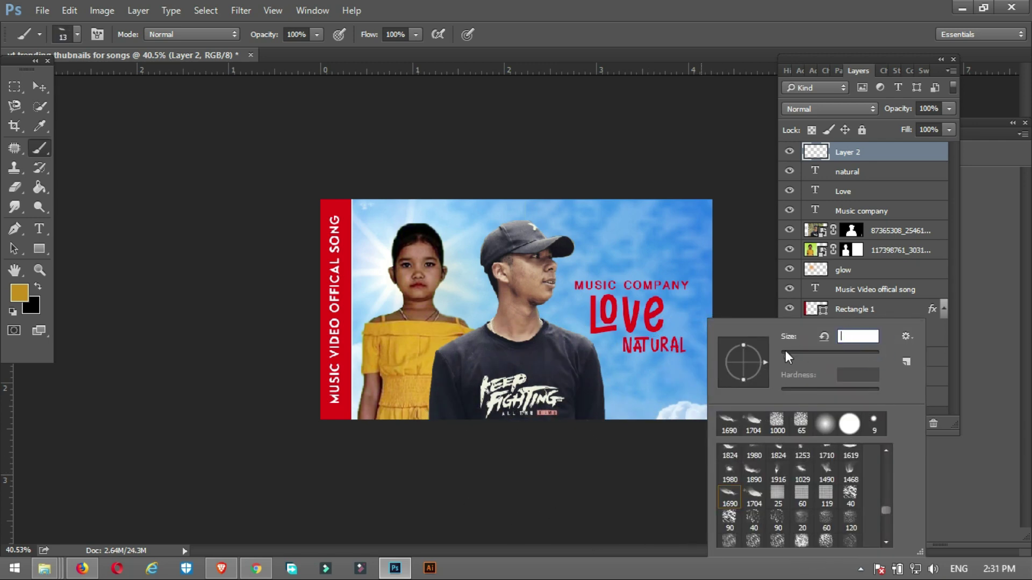
pyautogui.moveTo(786, 352); pyautogui.dragTo(872, 356)
pyautogui.press('Return')
# - Set the foreground to a brighter orange-yellow and paint a splatter stroke across the word NATURAL on Layer 2
pyautogui.click(20, 293)
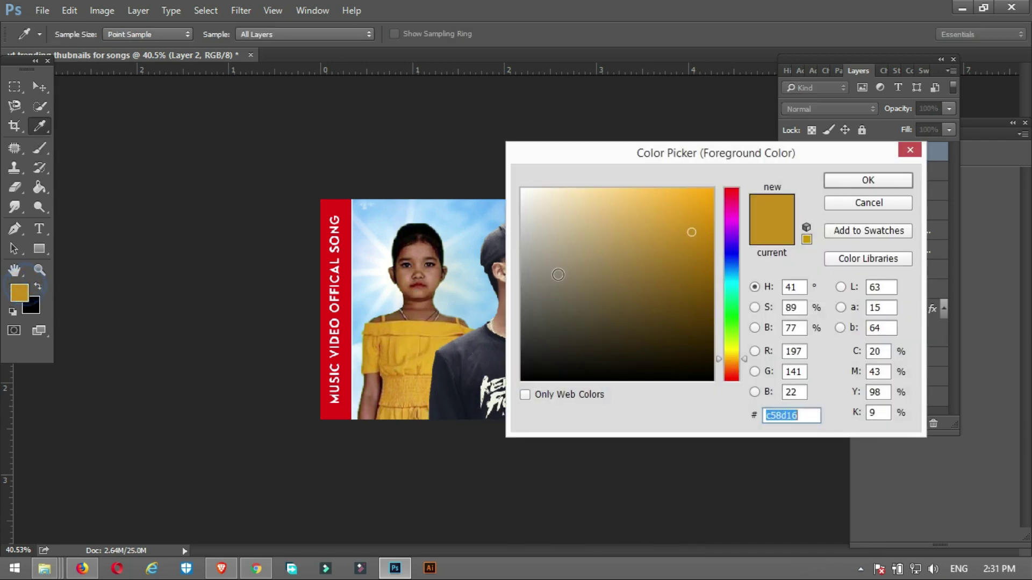
pyautogui.click(707, 217)
pyautogui.click(836, 182)
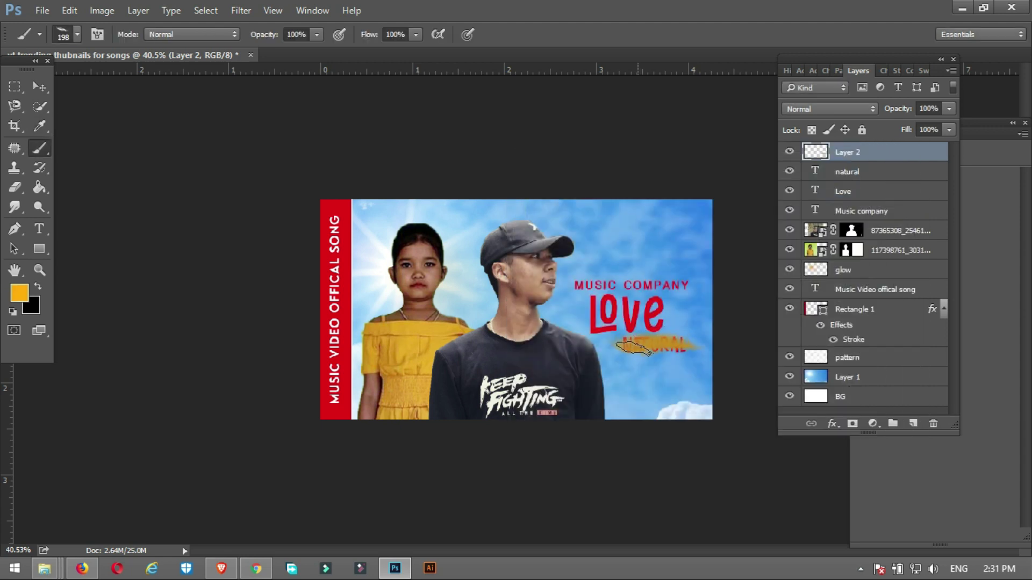
pyautogui.moveTo(633, 348); pyautogui.dragTo(702, 345)
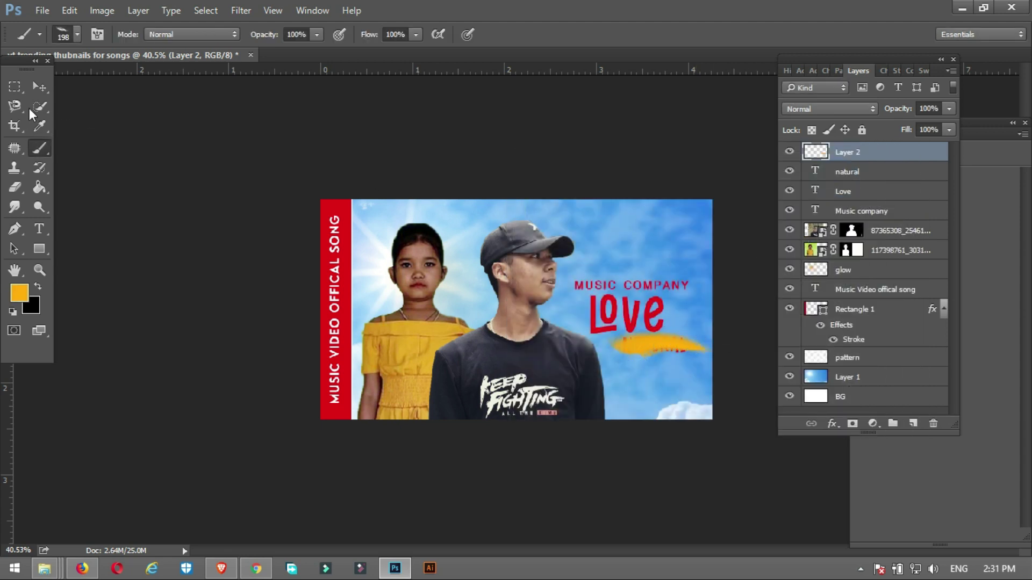
# - Move the splatter layer directly beneath the natural text layer and scale it to about 90% width and 129% height around the word
pyautogui.click(40, 86)
pyautogui.click(865, 151)
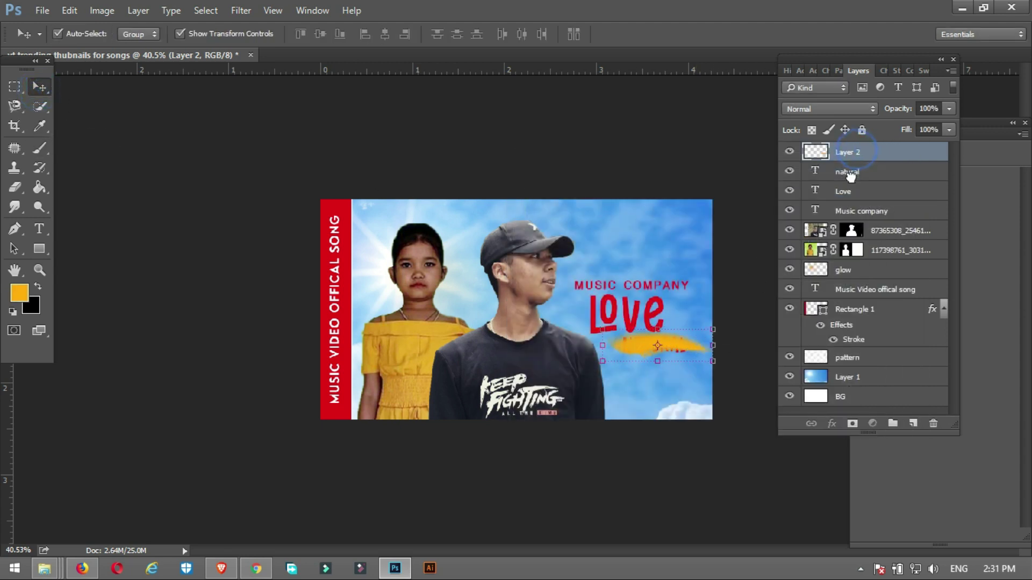
pyautogui.moveTo(849, 177); pyautogui.dragTo(847, 182)
pyautogui.moveTo(714, 344); pyautogui.dragTo(660, 366)
pyautogui.moveTo(602, 345); pyautogui.dragTo(609, 347)
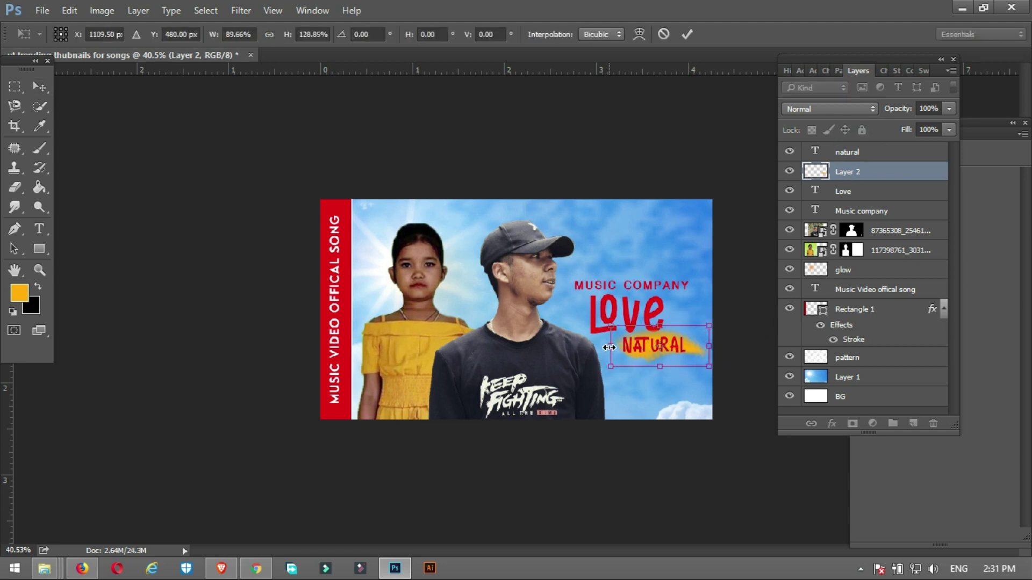
pyautogui.press('Return')
pyautogui.click(608, 144)
# - Move the Love text layer to the top of the layer stack
pyautogui.click(628, 309)
pyautogui.moveTo(837, 197); pyautogui.dragTo(849, 153)
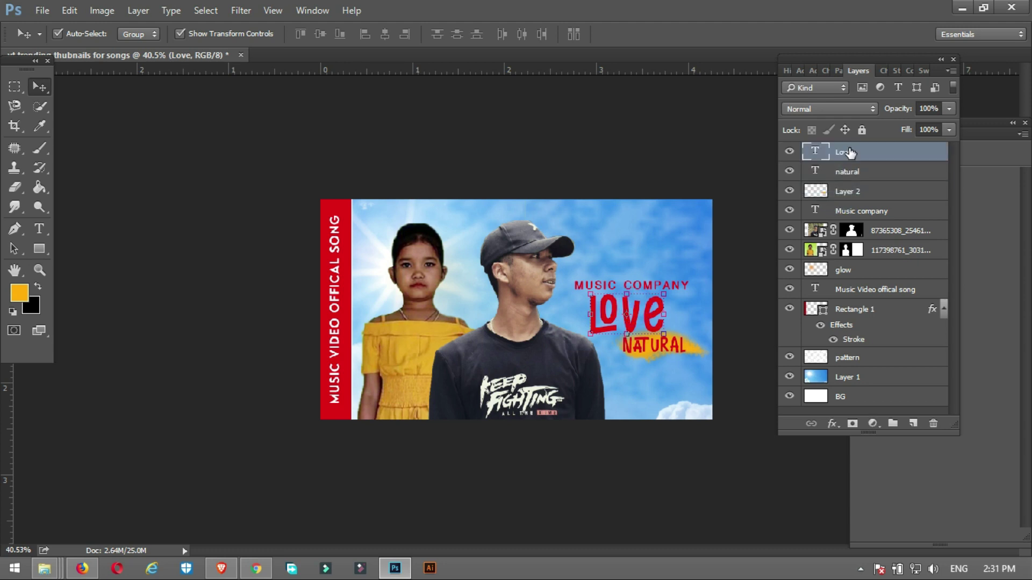
pyautogui.click(653, 155)
# - Change the NATURAL text colour to black (#000000)
pyautogui.click(668, 347)
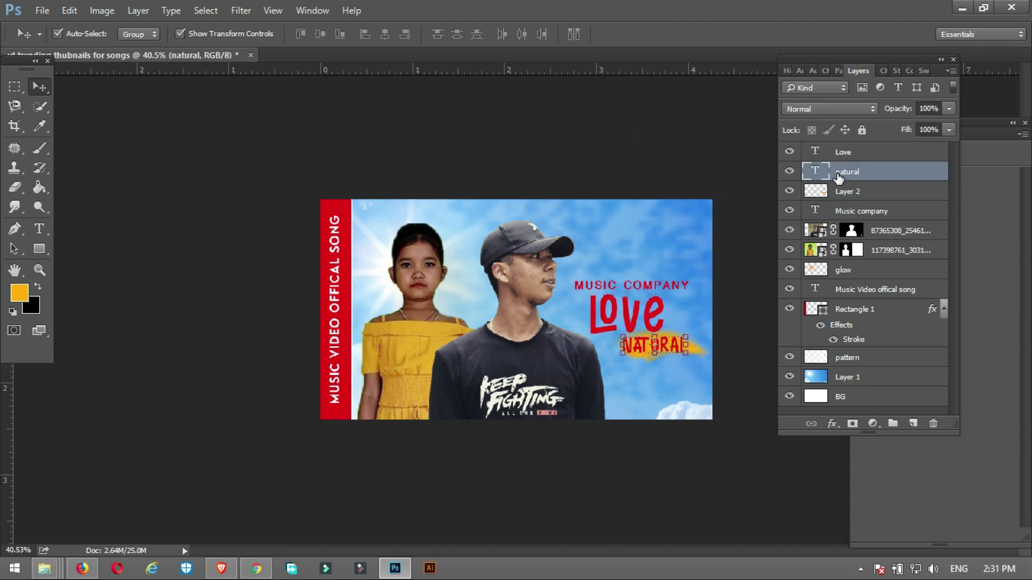
pyautogui.press('t')
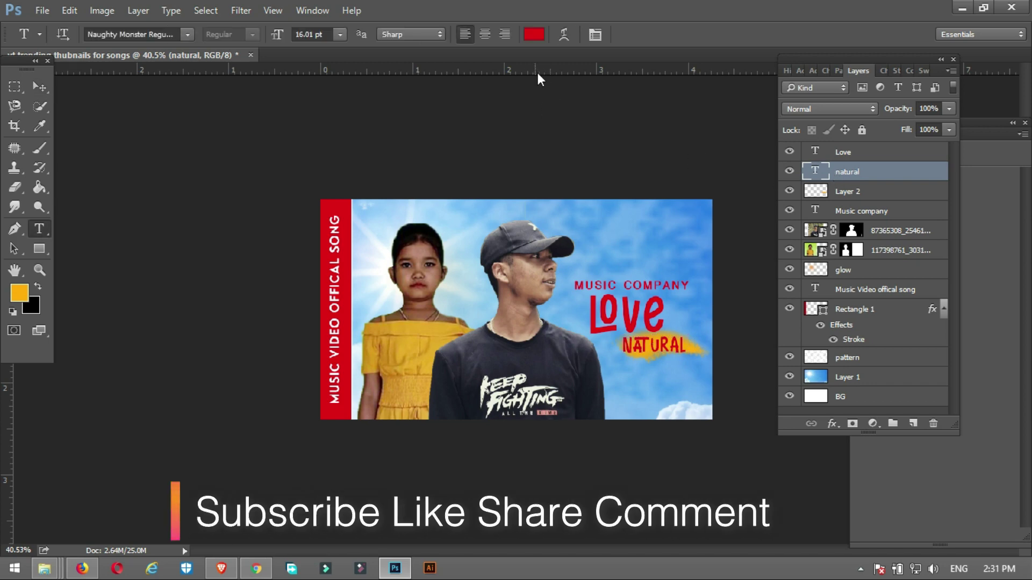
pyautogui.click(533, 35)
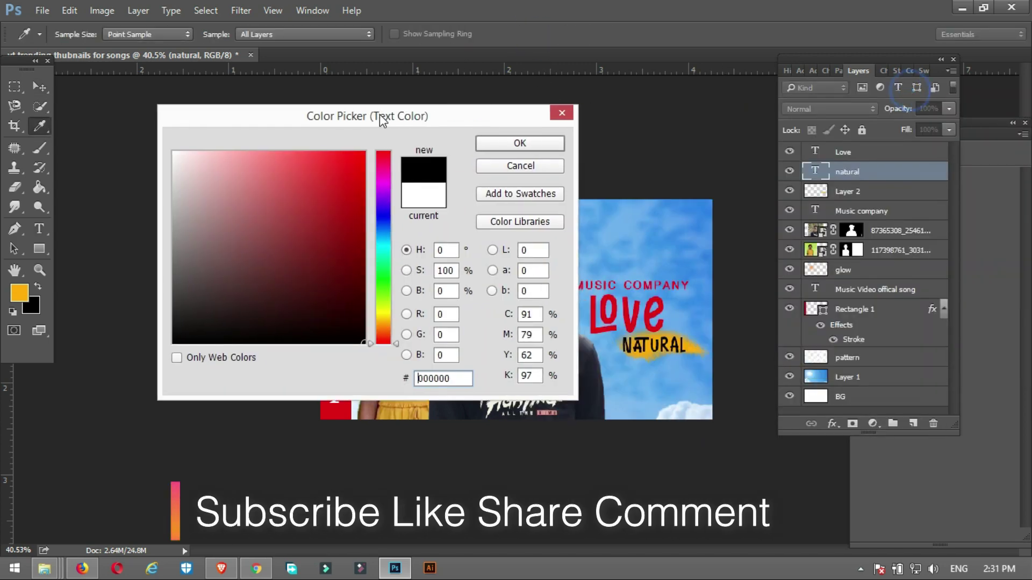
pyautogui.click(542, 149)
pyautogui.press('v')
pyautogui.click(281, 137)
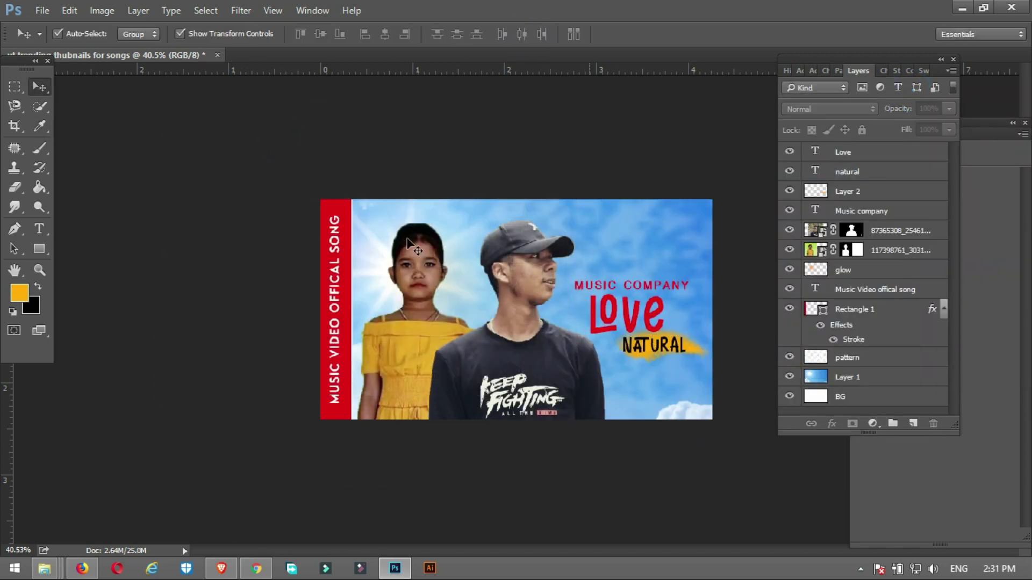
pyautogui.click(268, 121)
# - Add a new layer above all others and draw an orange-yellow rectangle on it that extends beyond the whole canvas
pyautogui.click(344, 226)
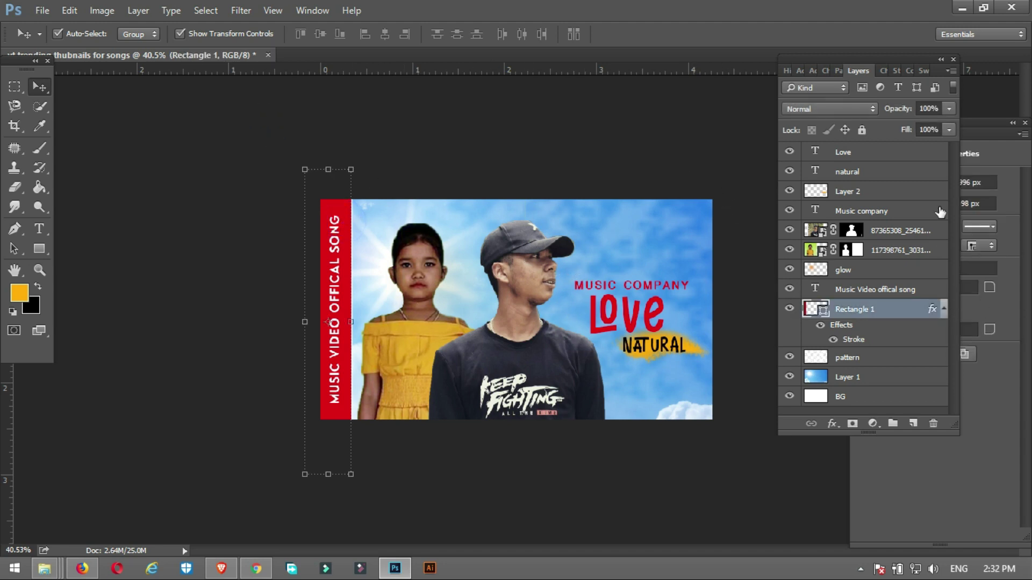
pyautogui.click(948, 151)
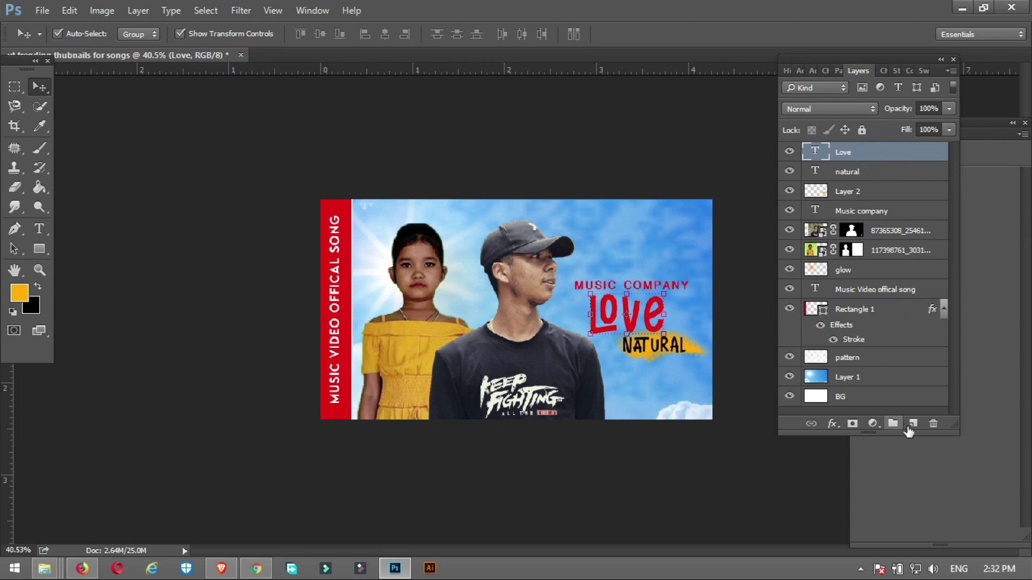
pyautogui.click(912, 425)
pyautogui.click(38, 249)
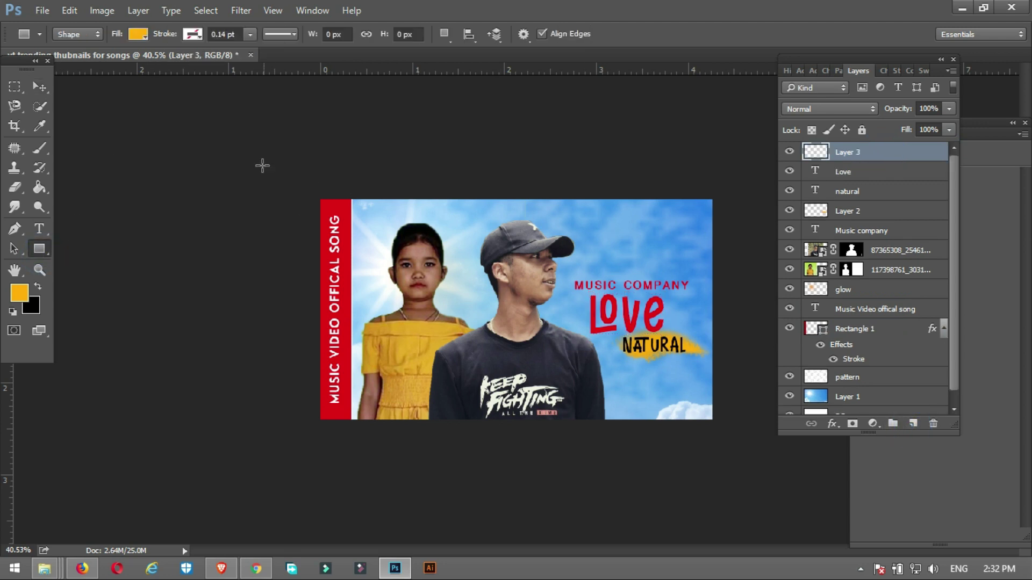
pyautogui.moveTo(262, 165); pyautogui.dragTo(740, 454)
pyautogui.click(41, 87)
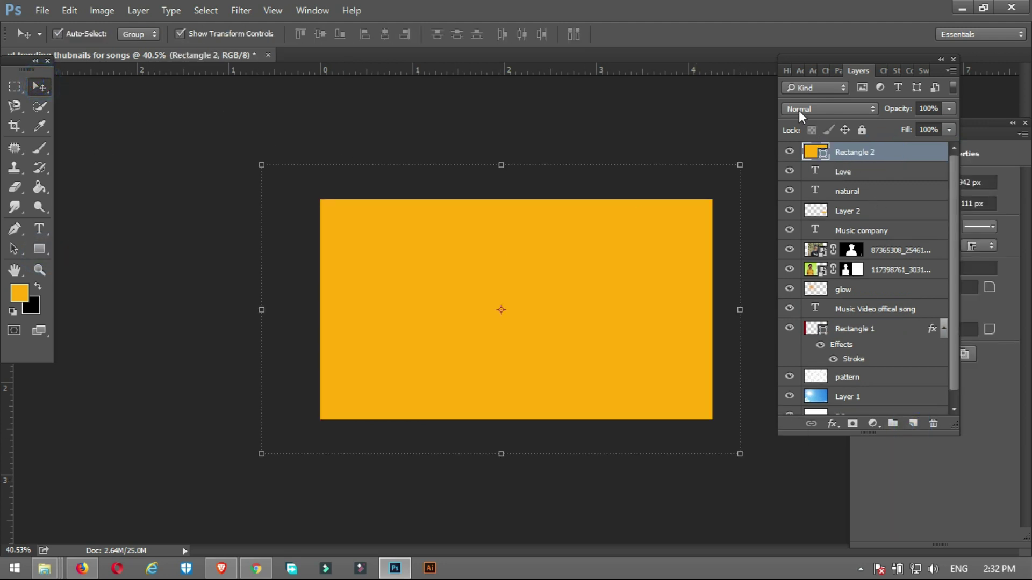
# - Try different blend modes on the orange-yellow rectangle, including Soft Light, Luminosity, Divide and Screen
pyautogui.click(799, 110)
pyautogui.click(798, 267)
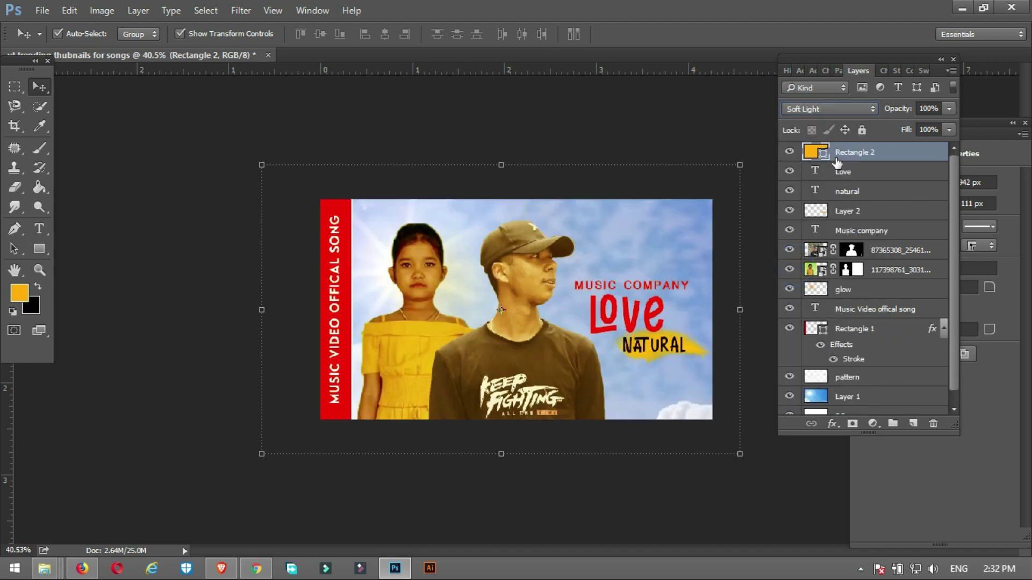
pyautogui.click(829, 112)
pyautogui.click(802, 399)
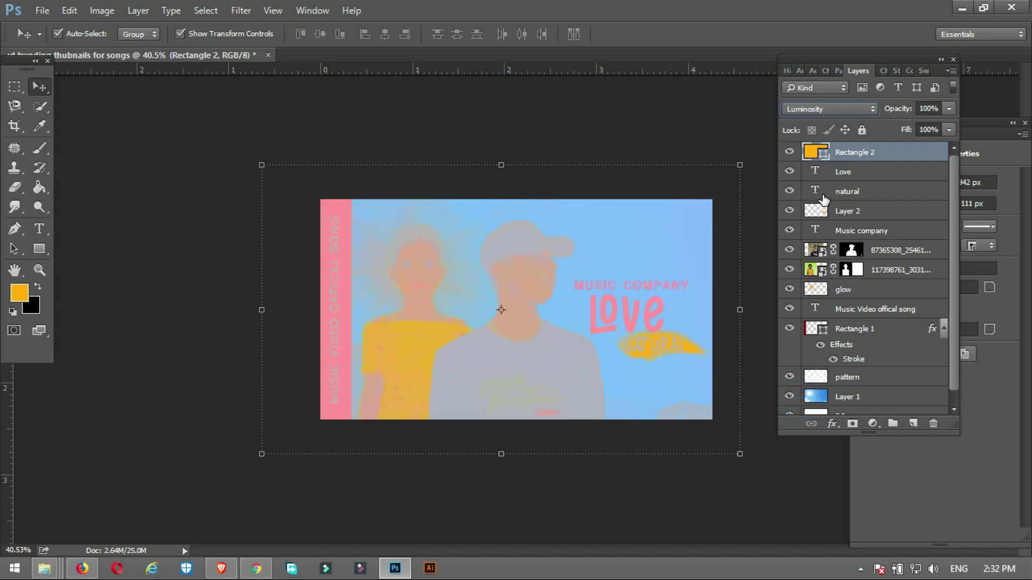
pyautogui.press('Up')
pyautogui.press('Up')
pyautogui.press('Up')
pyautogui.press('Up')
pyautogui.press('Up')
pyautogui.press('Up')
pyautogui.press('Up')
pyautogui.press('Up')
pyautogui.press('Up')
pyautogui.press('Up')
pyautogui.press('Up')
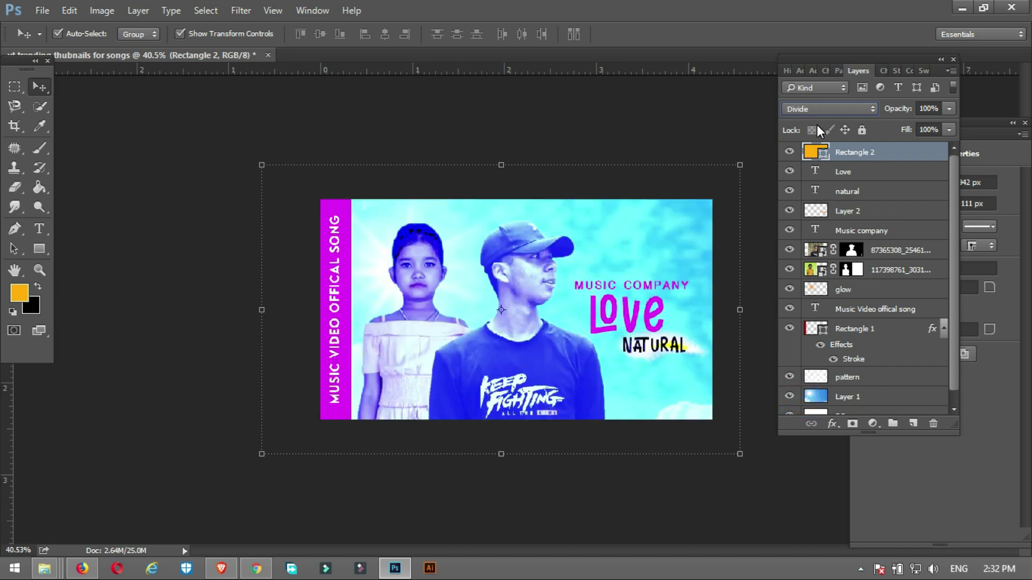
pyautogui.press('Up')
pyautogui.press('Up')
pyautogui.press('Up')
pyautogui.press('Up')
pyautogui.press('Up')
pyautogui.press('Up')
pyautogui.press('Up')
# - Recolour the canvas-covering rectangle to a neutral dark gray, about #636363
pyautogui.doubleClick(811, 155)
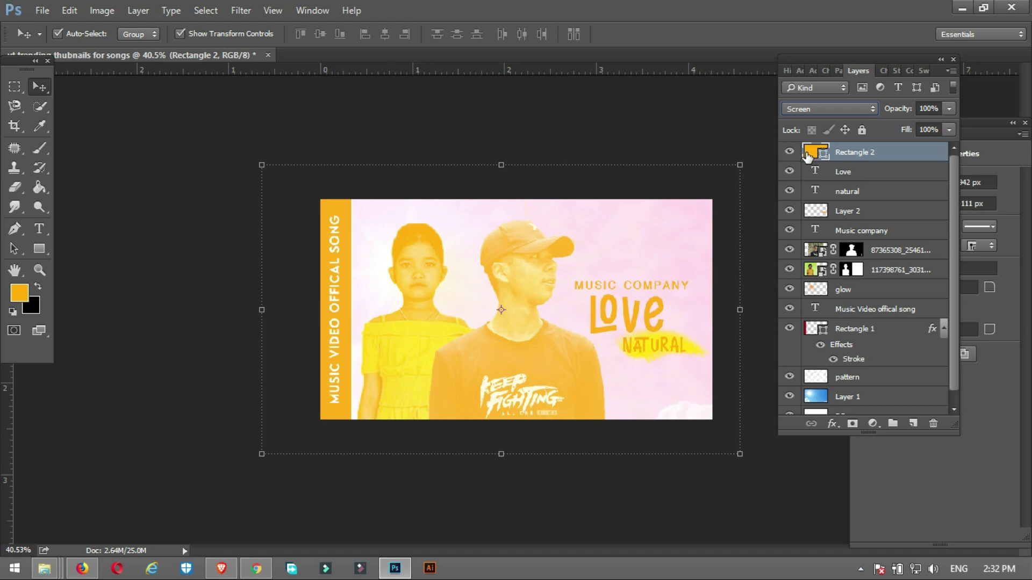
pyautogui.moveTo(376, 122); pyautogui.dragTo(848, 152)
pyautogui.moveTo(779, 286); pyautogui.dragTo(647, 304)
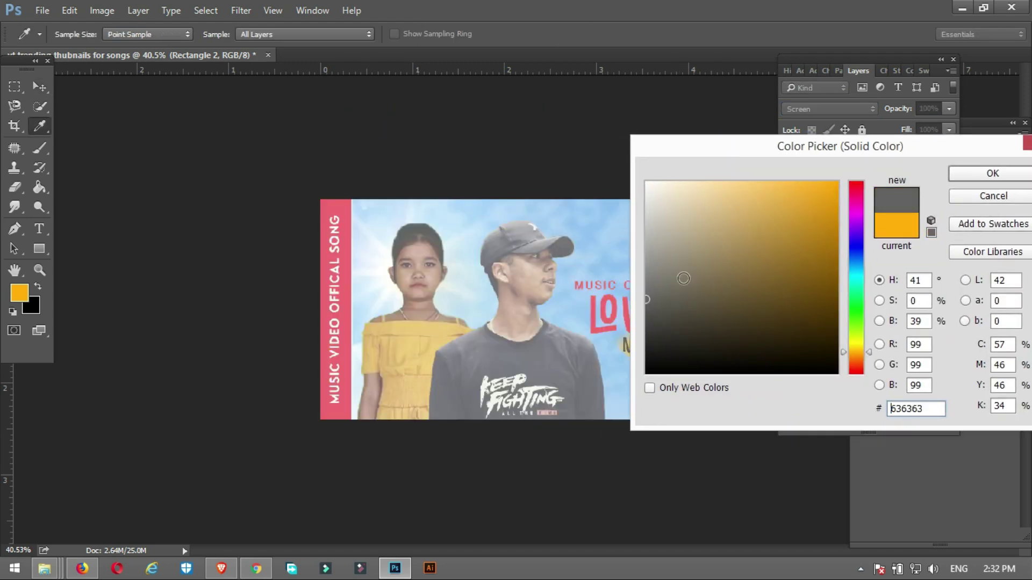
pyautogui.click(969, 176)
# - Set the gray rectangle's blend mode to Soft Light and deselect it
pyautogui.scroll(8, 856, 106)
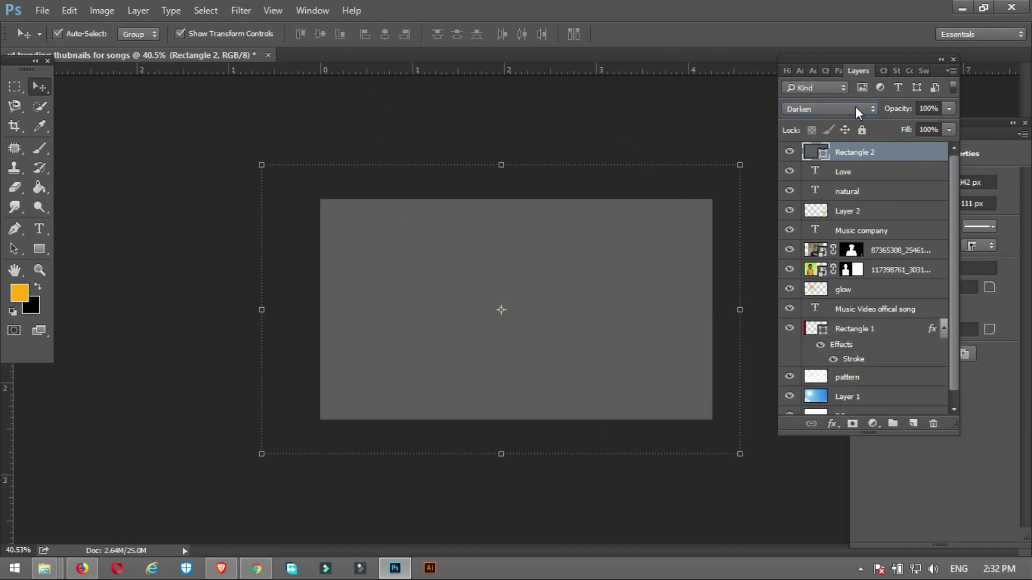
pyautogui.scroll(-9, 856, 106)
pyautogui.scroll(-4, 850, 117)
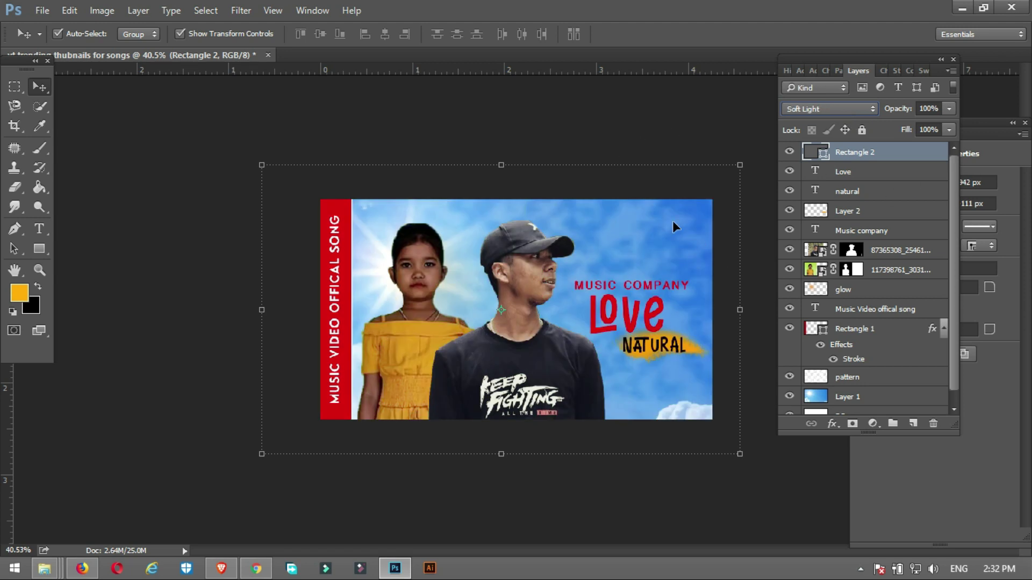
pyautogui.click(611, 113)
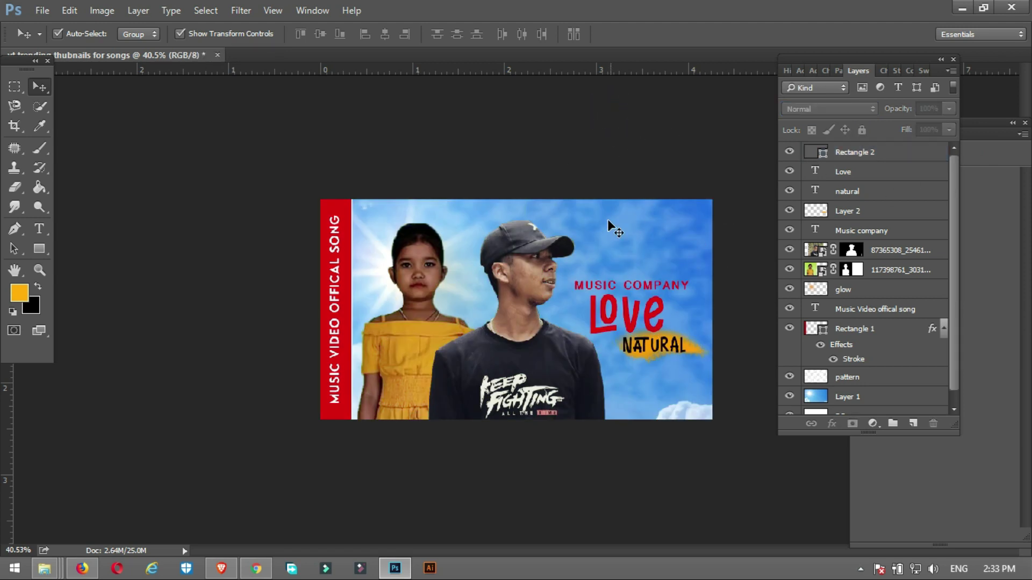
# - Add the text "logo" in the sky above the title and set its font to Britannic Bold Regular
pyautogui.click(39, 228)
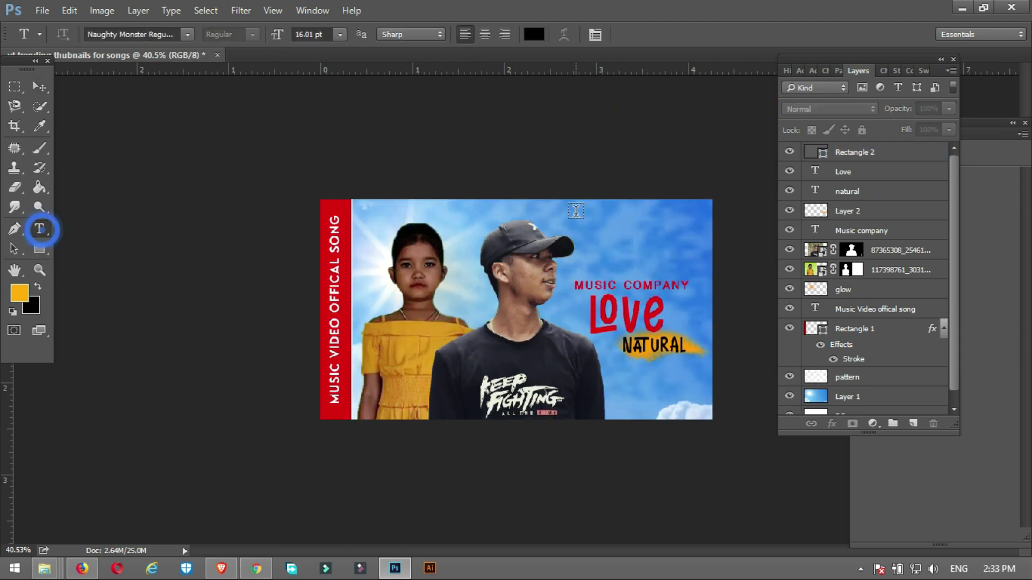
pyautogui.click(610, 221)
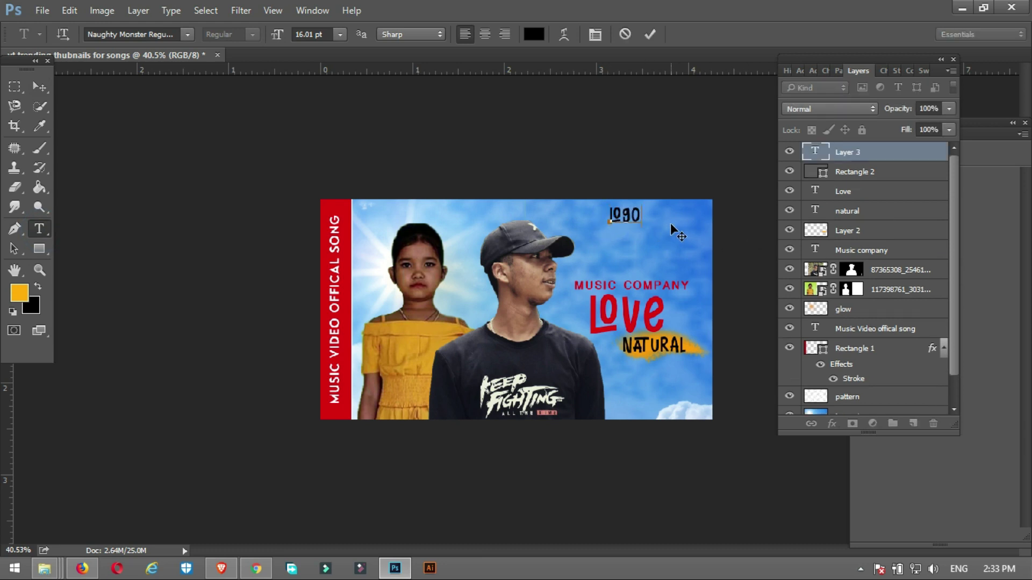
pyautogui.hotkey('ctrl', 'a')
pyautogui.click(167, 34)
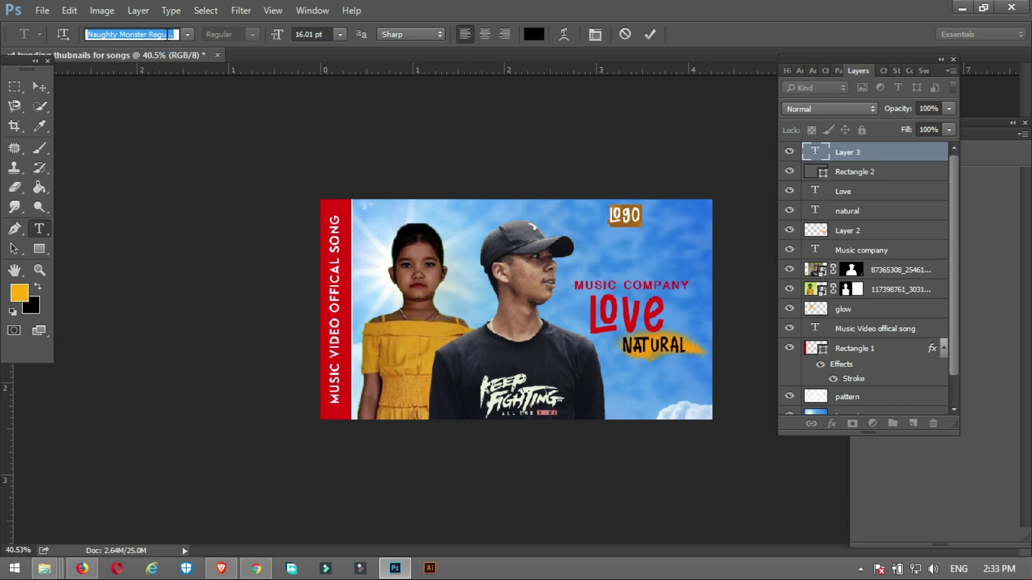
pyautogui.write('lemon')
pyautogui.press('BackSpace')
pyautogui.press('BackSpace')
pyautogui.press('BackSpace')
pyautogui.press('BackSpace')
pyautogui.press('BackSpace')
pyautogui.write('tan')
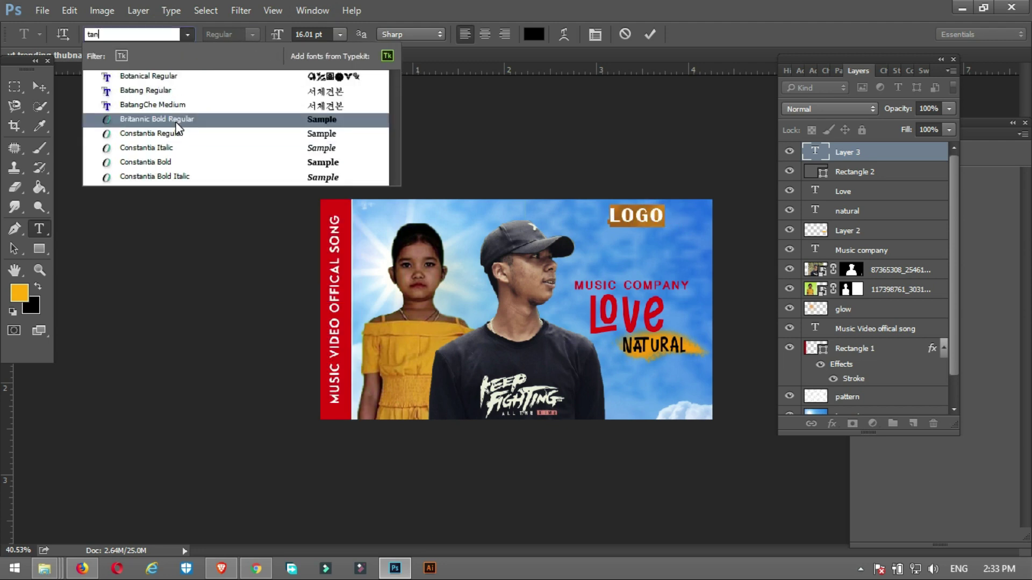
pyautogui.click(176, 124)
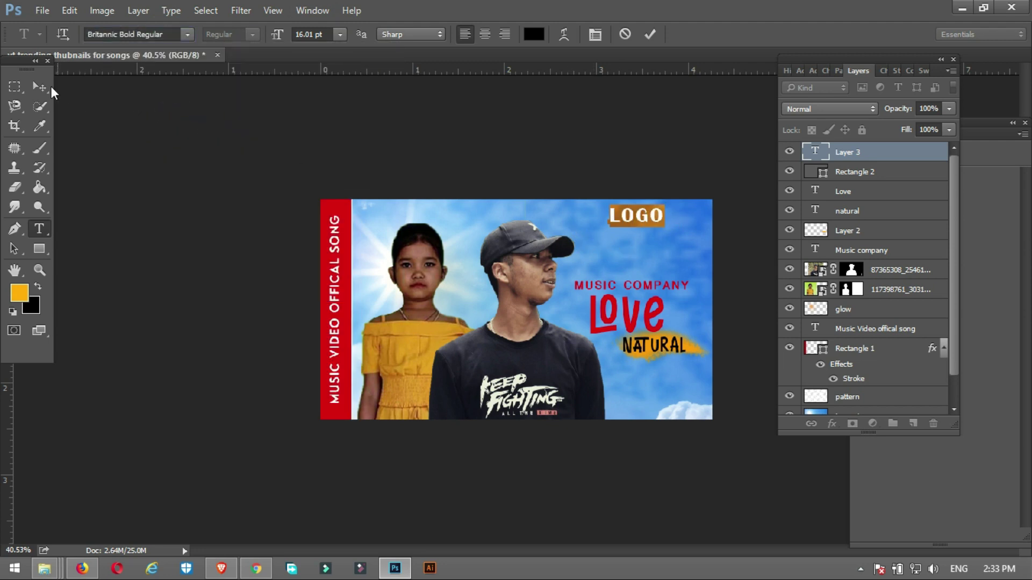
# - Move the LOGO text to the upper-right corner of the thumbnail and change its colour to white
pyautogui.click(39, 86)
pyautogui.moveTo(644, 219); pyautogui.dragTo(681, 220)
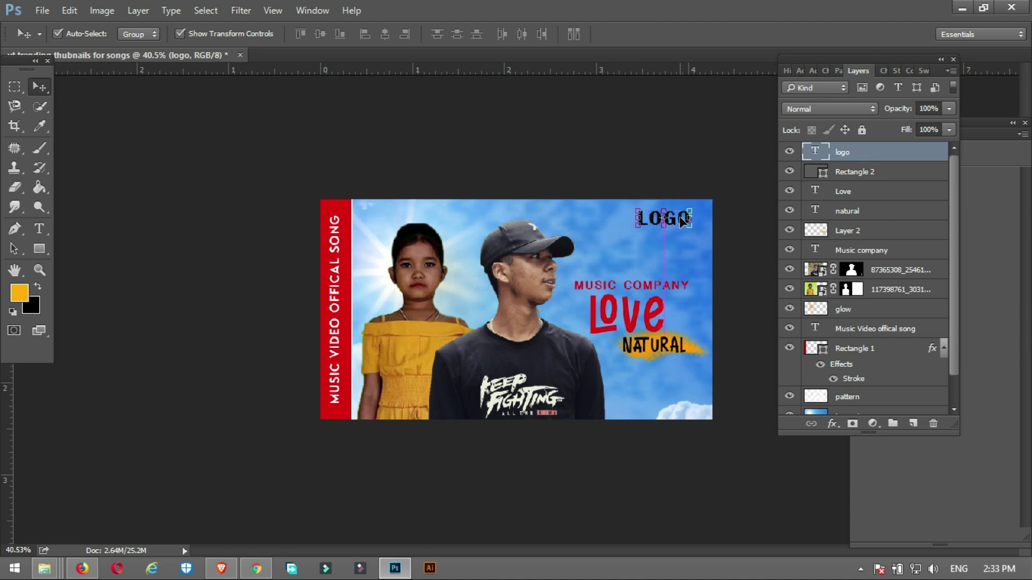
pyautogui.press('t')
pyautogui.doubleClick(671, 216)
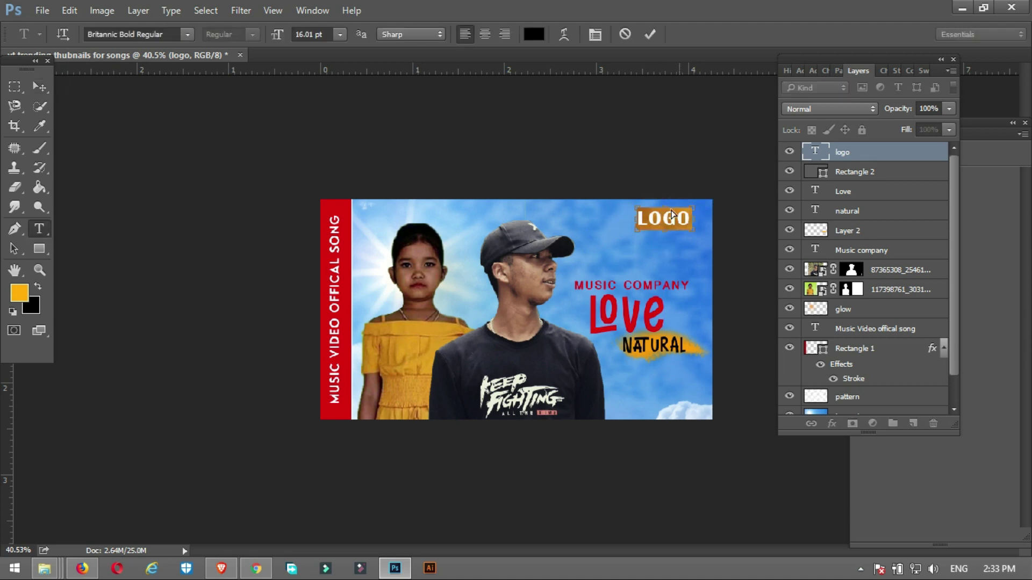
pyautogui.click(532, 34)
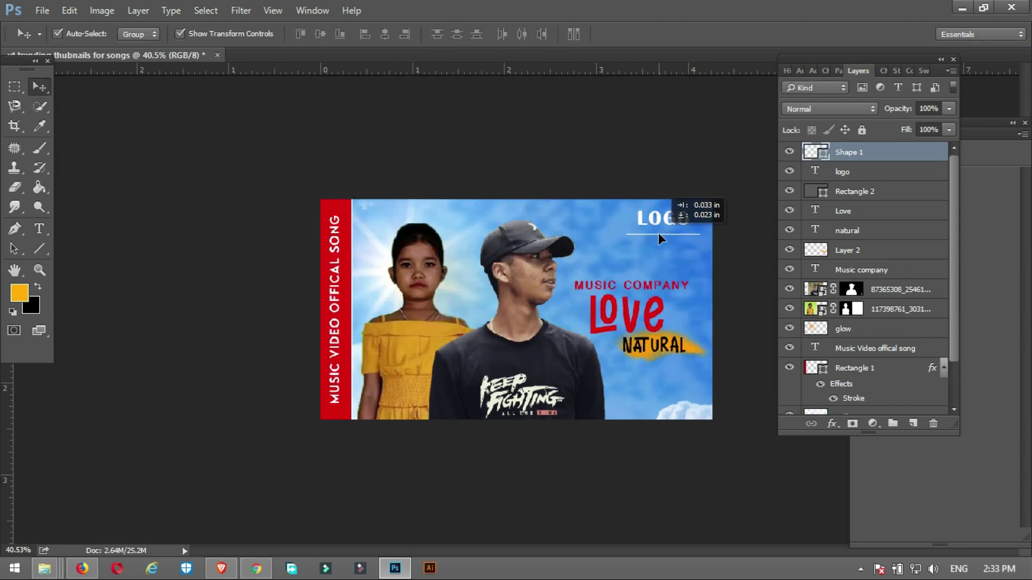
# - Move the thin white line up to sit just beneath the LOGO text
pyautogui.moveTo(659, 233); pyautogui.dragTo(658, 228)
pyautogui.click(618, 144)
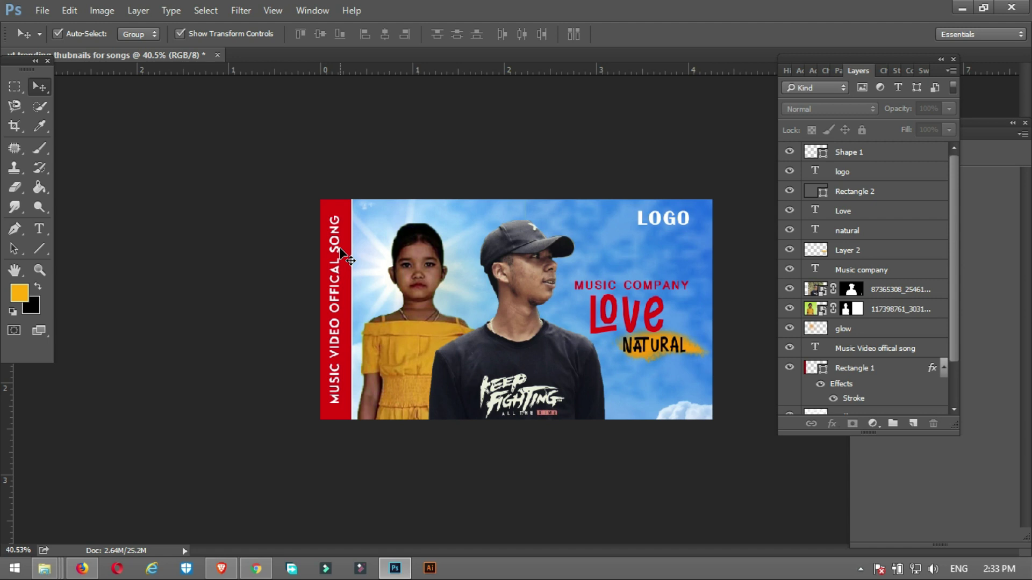
pyautogui.click(649, 110)
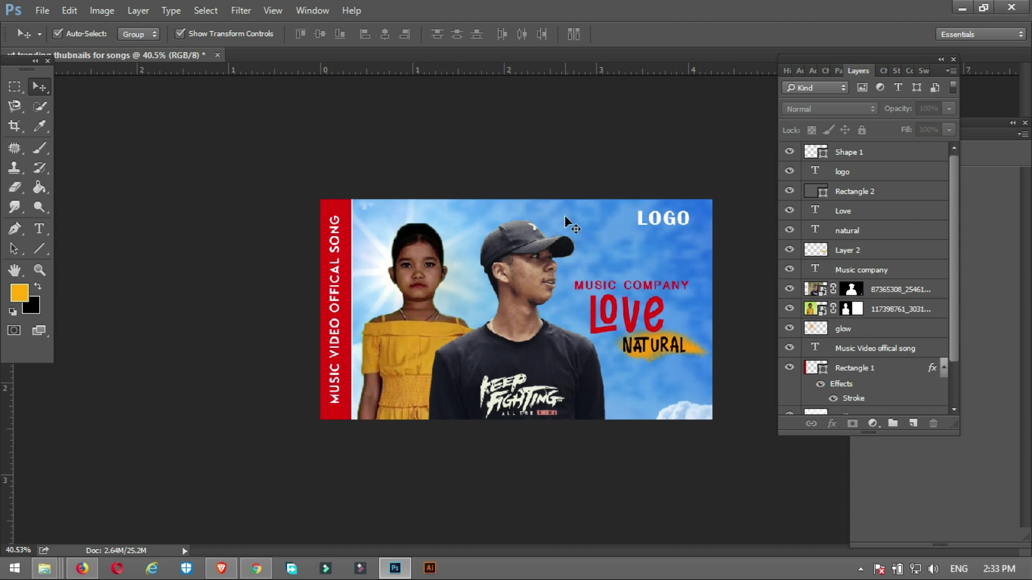